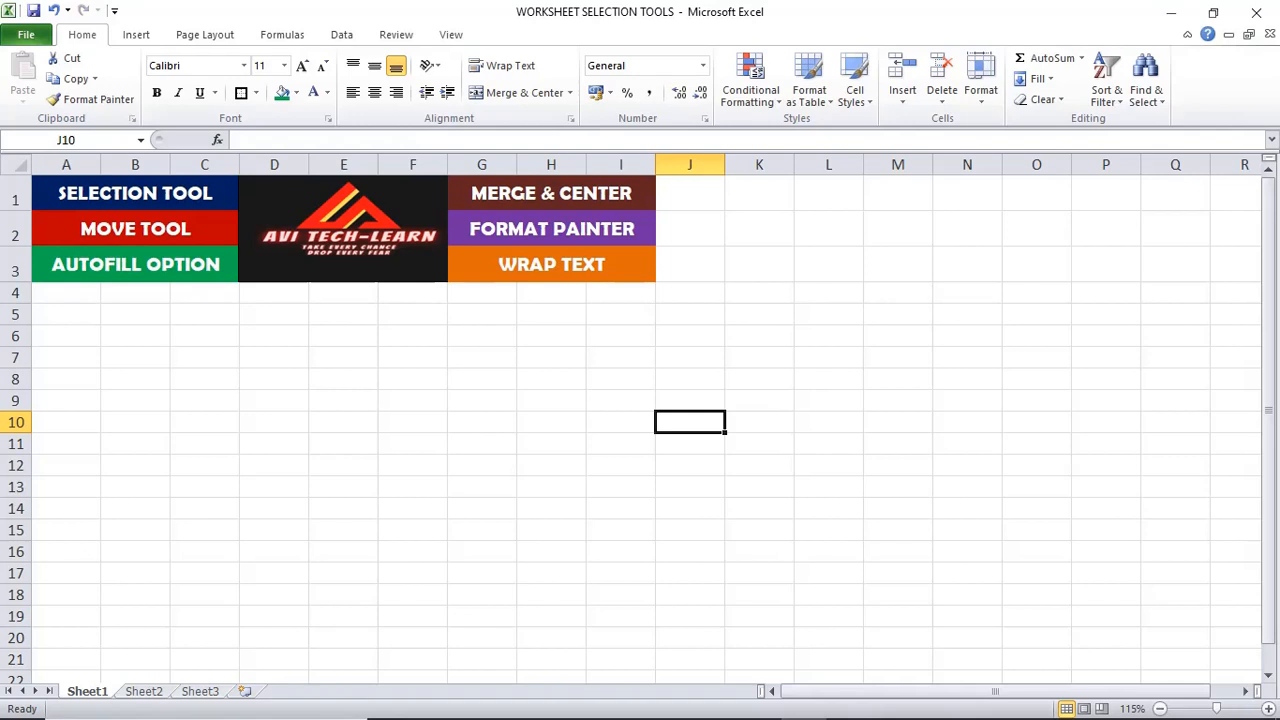
Enter "SELECTION TOOL" in cell A6.
left_click(61, 337)
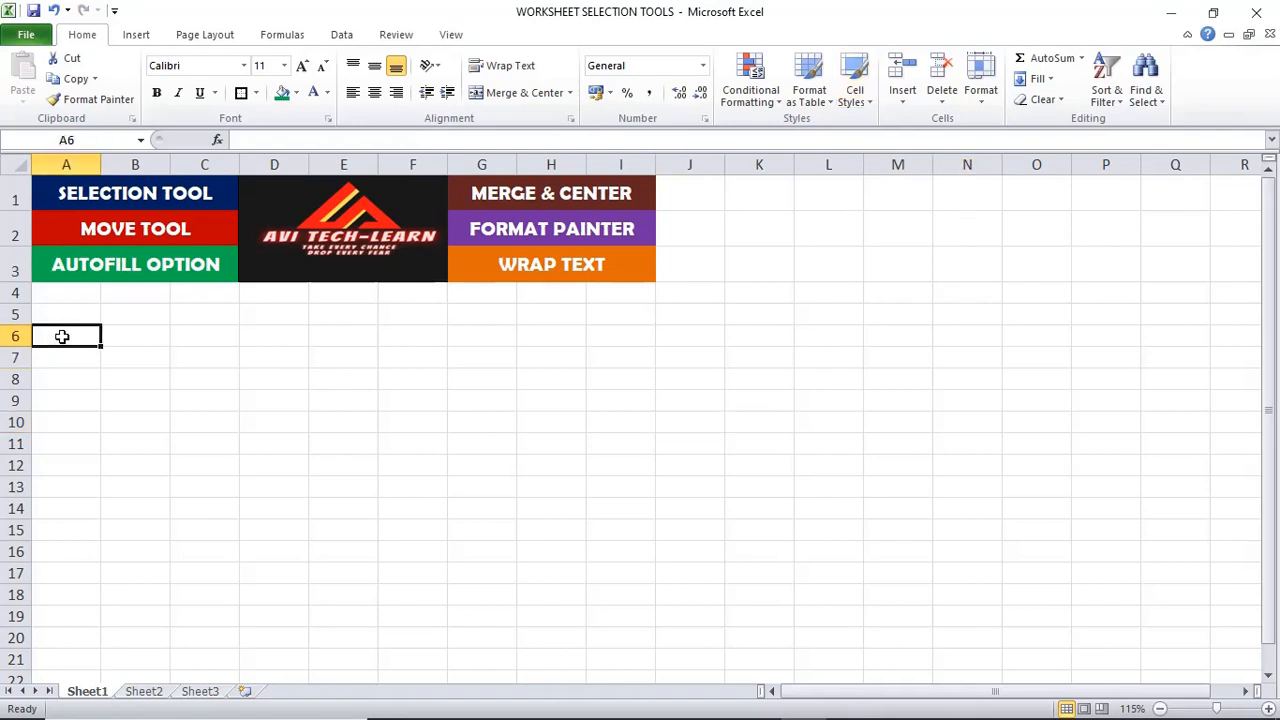
type("SELECTION TOOL")
key("Return")
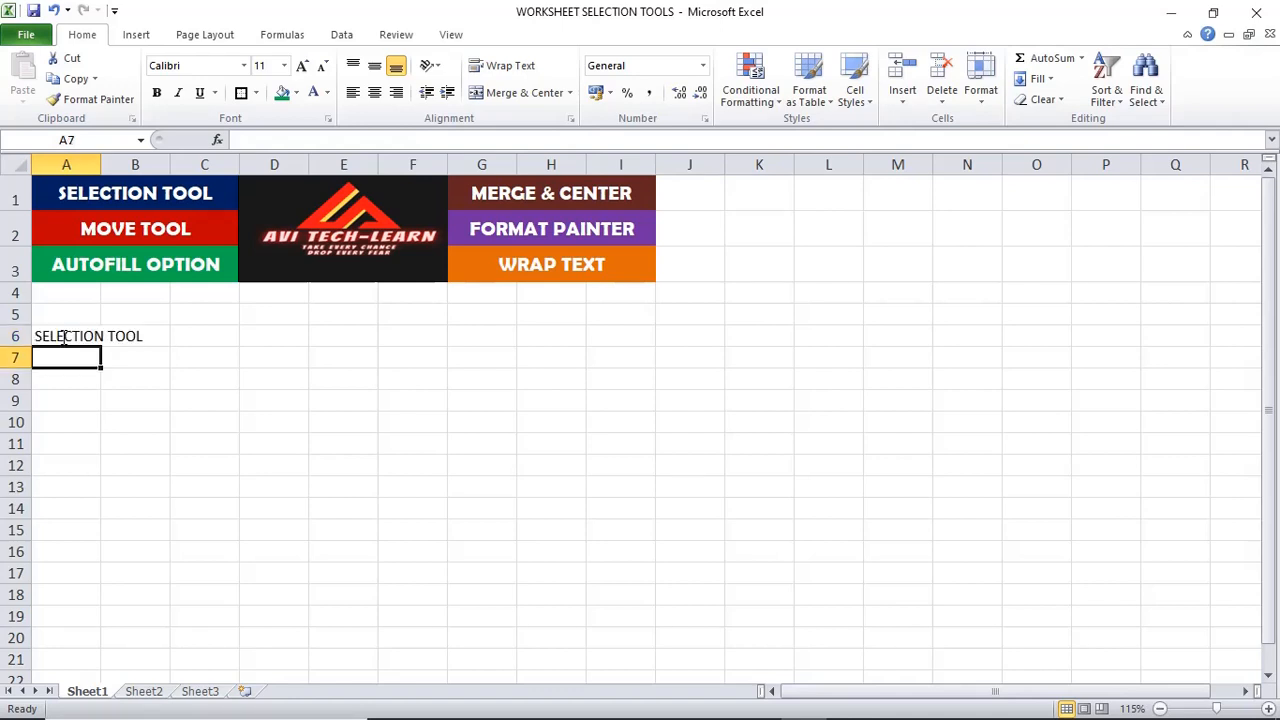
left_click(126, 428)
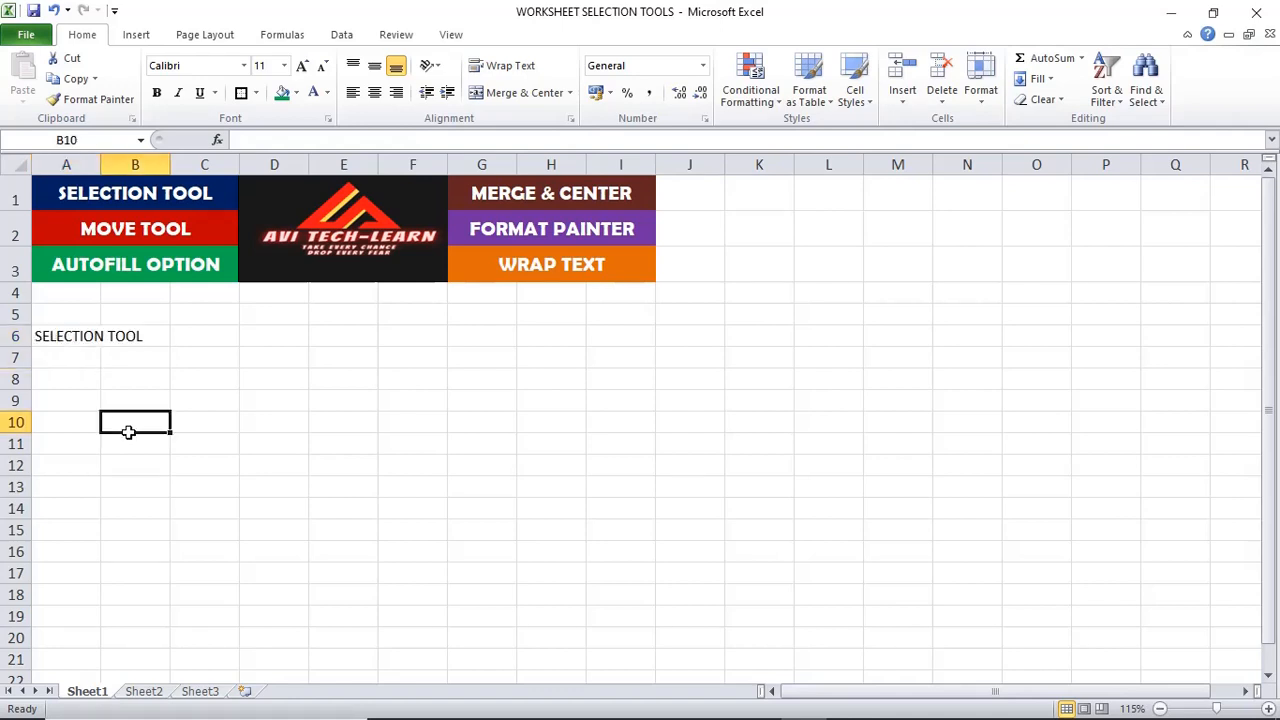
Select cell A6 and extend the selection across the adjacent cells in row 6.
left_click(64, 336)
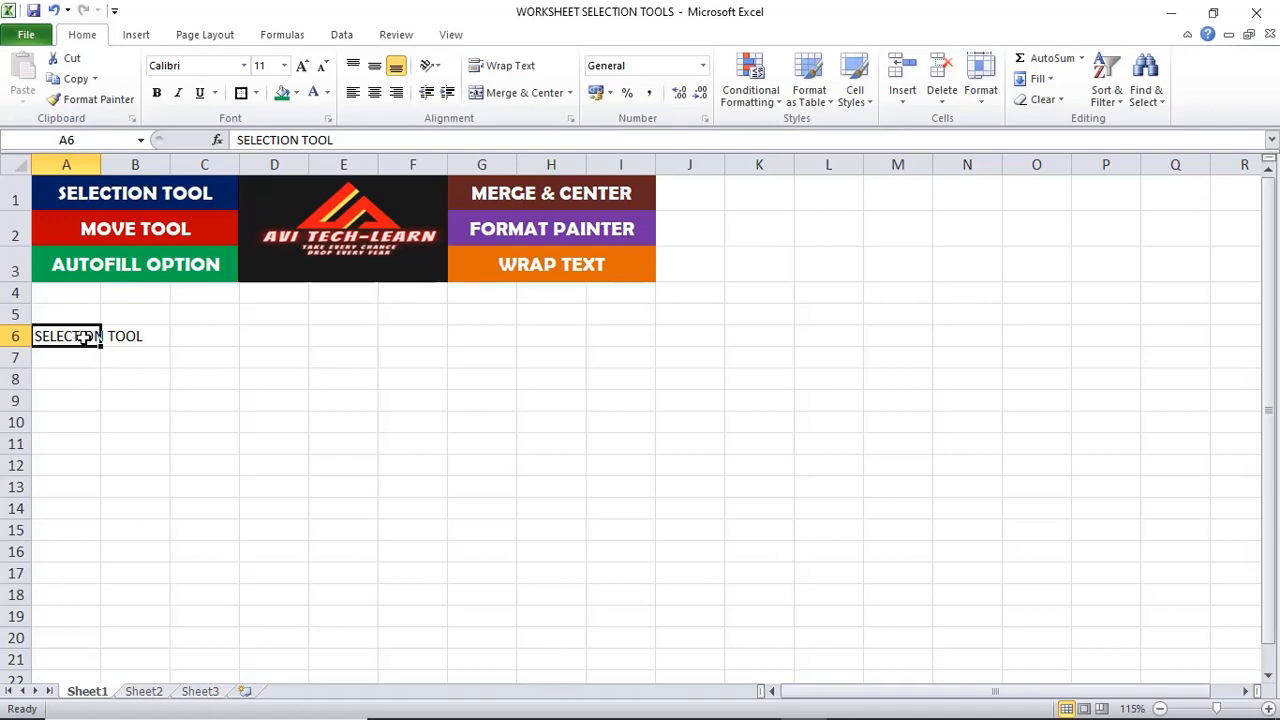
left_click(146, 380)
left_click(73, 334)
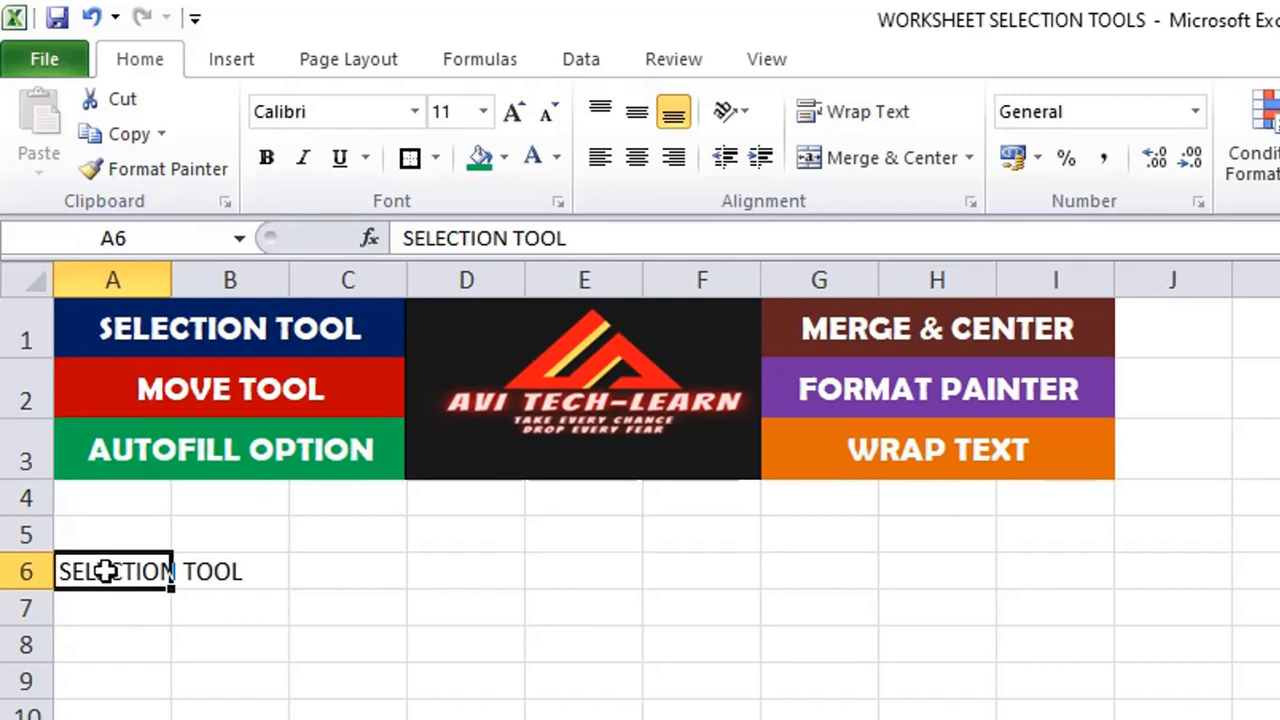
left_click_drag(106, 572, 314, 571)
left_click(314, 629)
left_click(122, 571)
left_click_drag(116, 571, 250, 568)
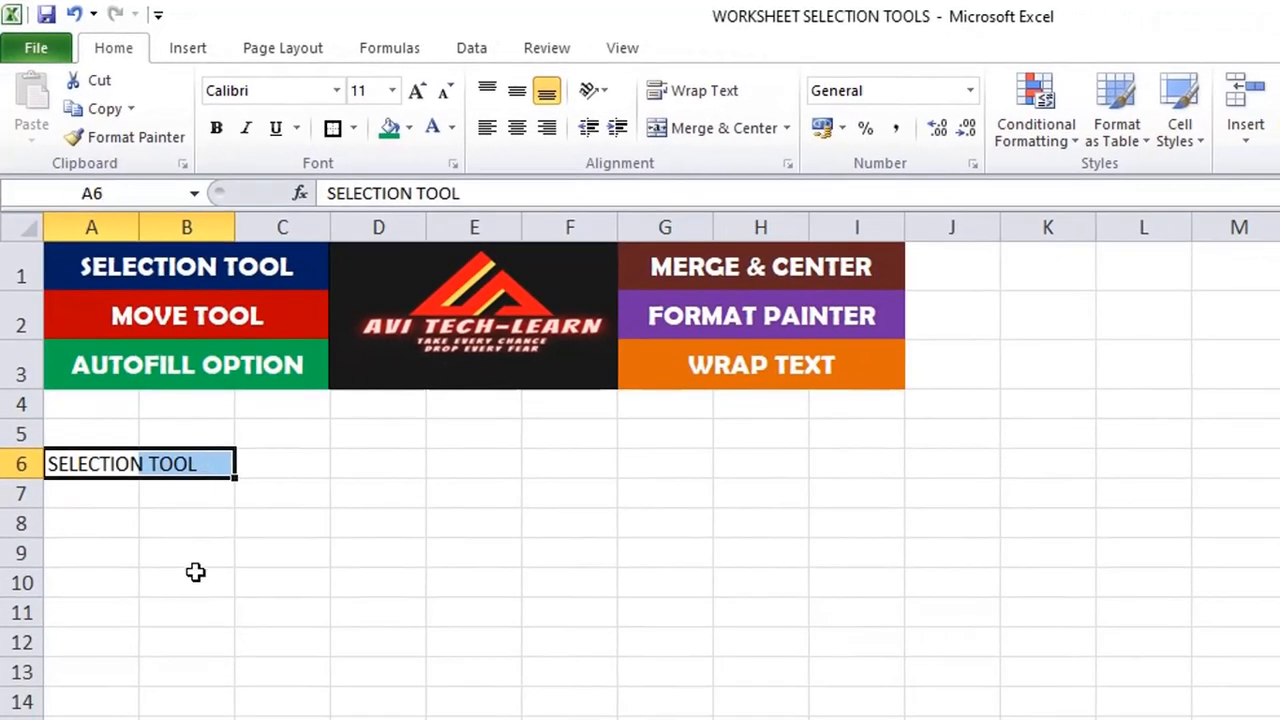
left_click(195, 571)
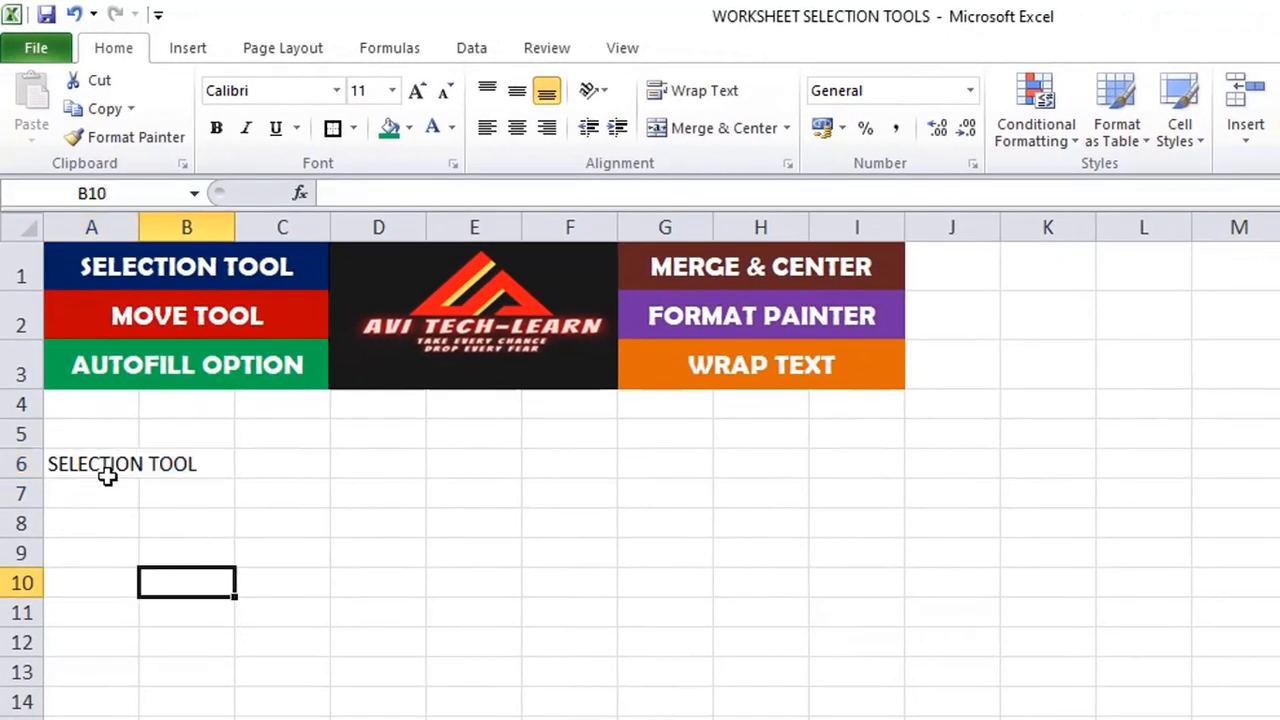
Merge and center cells A6:C7, with the text centered both horizontally and vertically.
left_click(98, 465)
left_click_drag(98, 465, 260, 496)
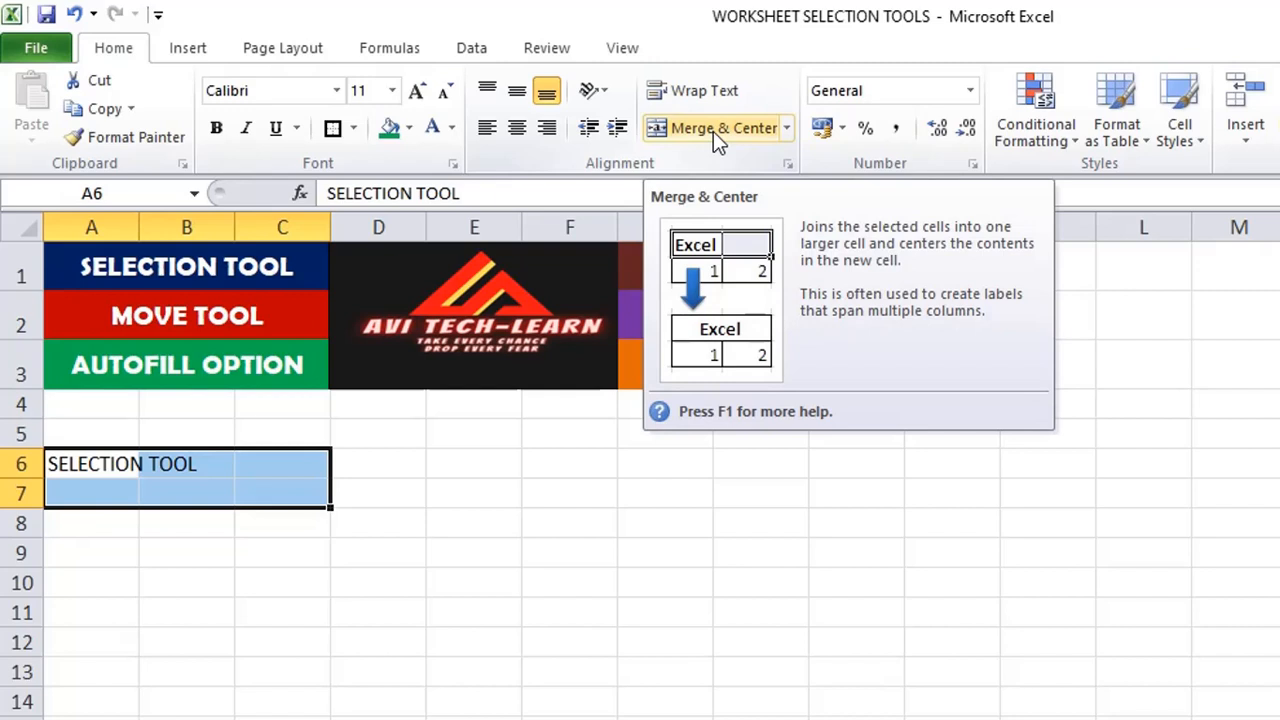
left_click(713, 131)
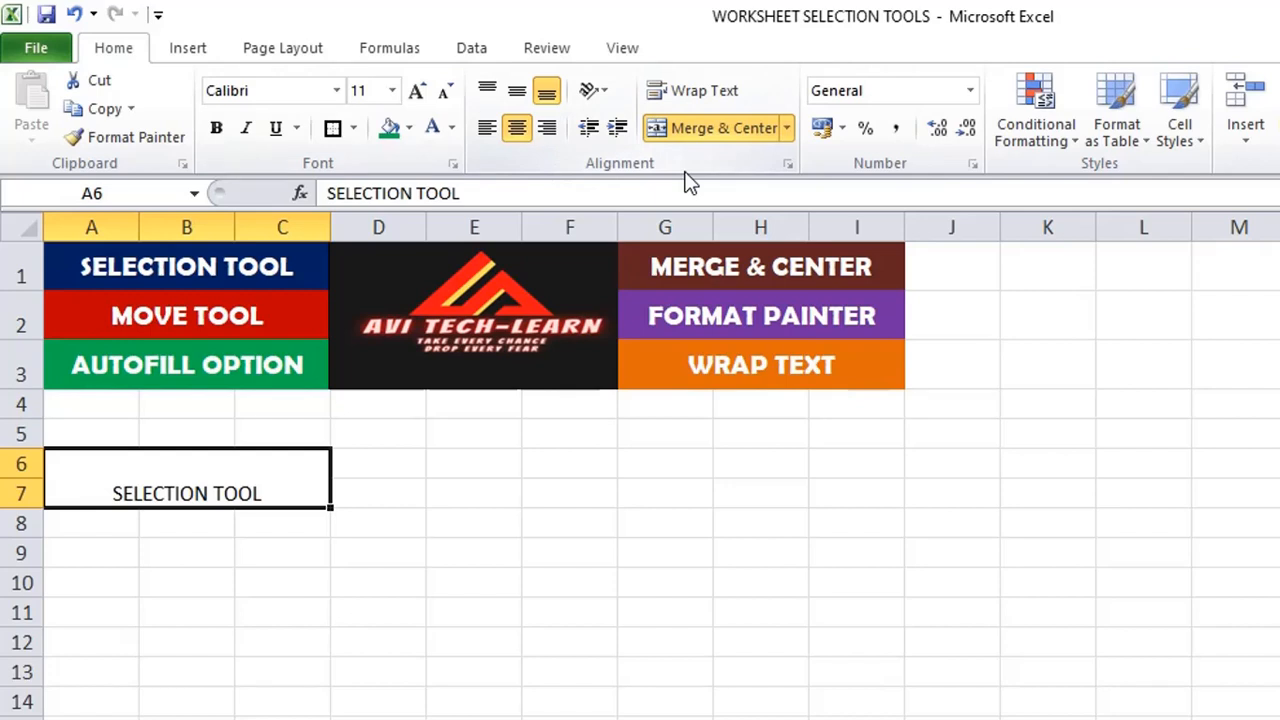
left_click(516, 135)
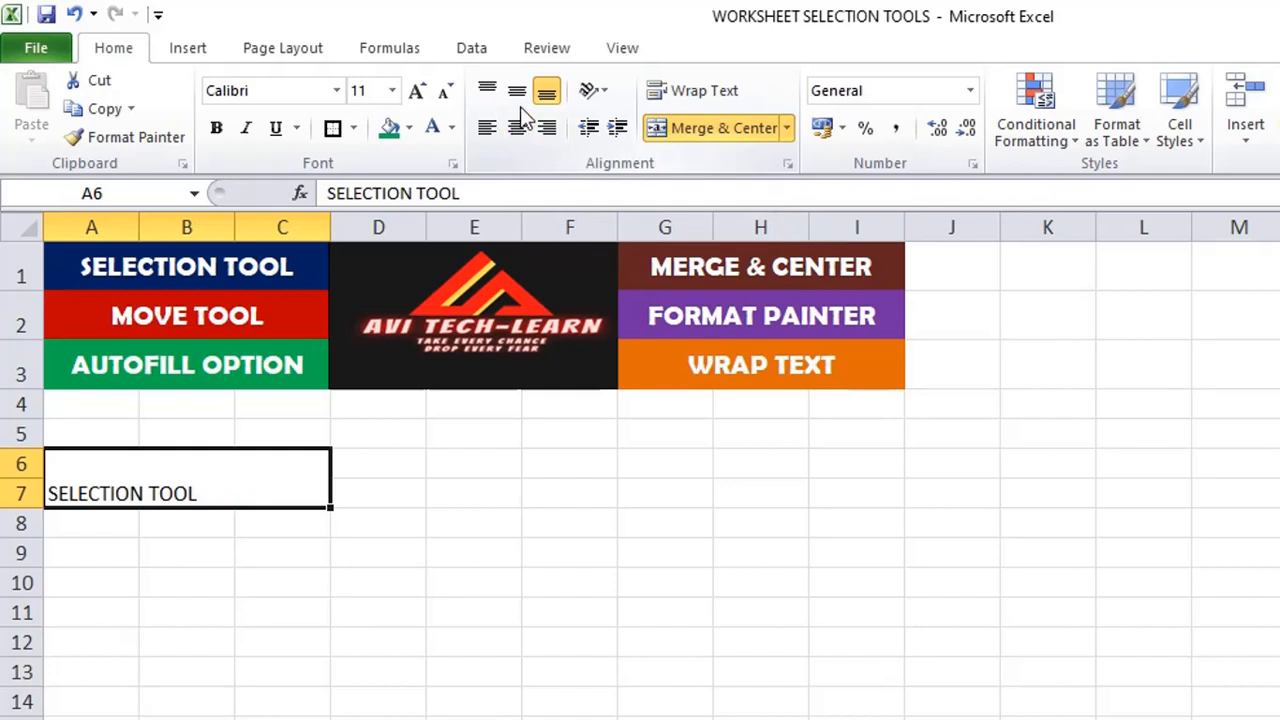
left_click(521, 94)
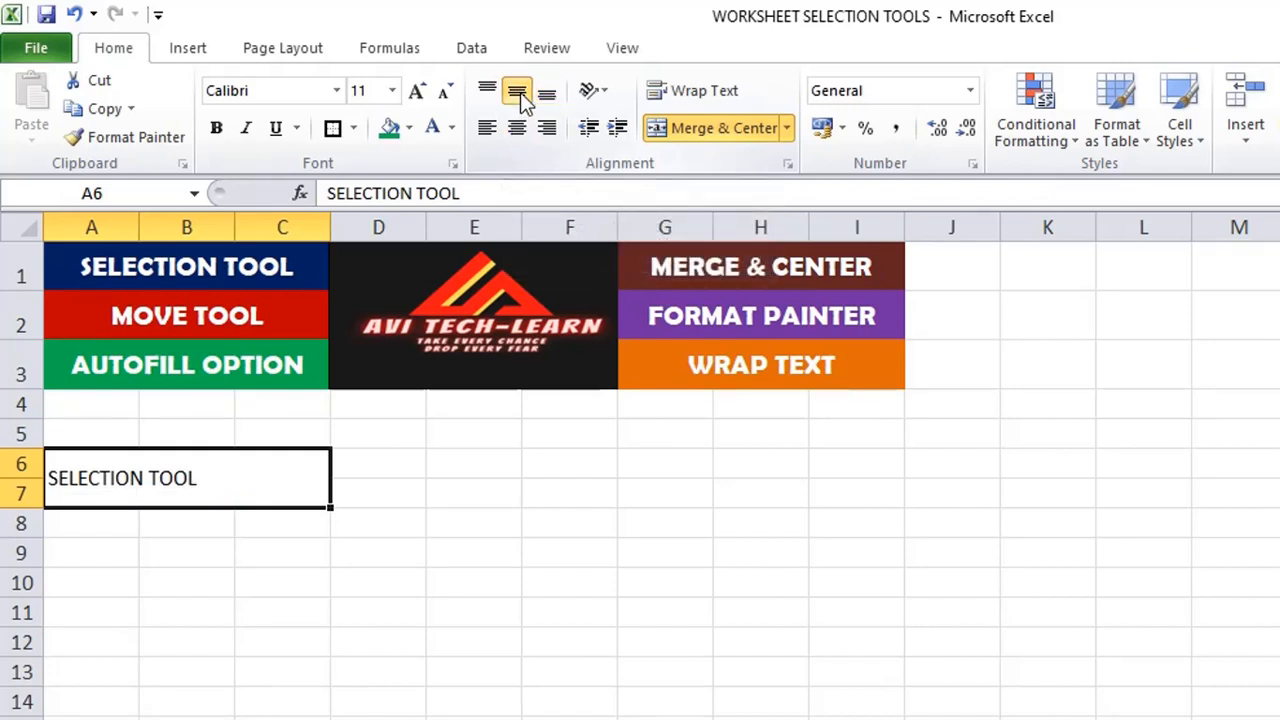
left_click(522, 133)
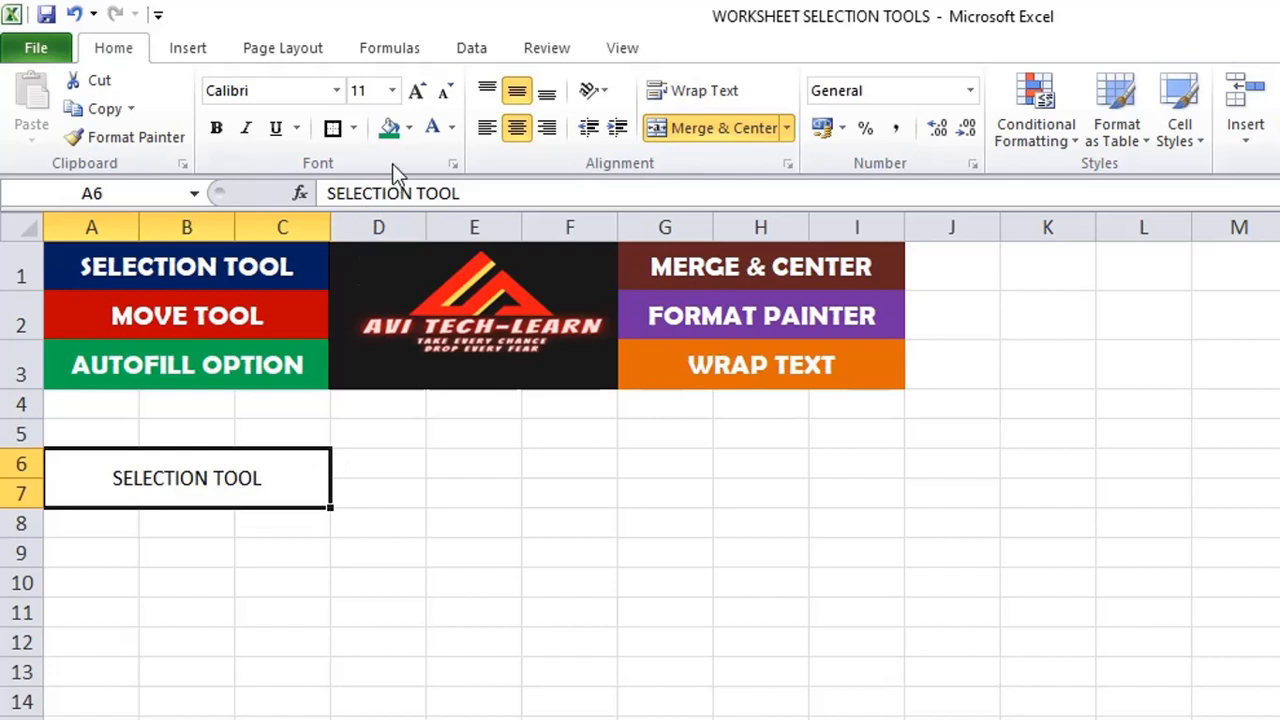
Fill the merged SELECTION TOOL cell at A6 with dark blue and make its text white.
left_click(409, 129)
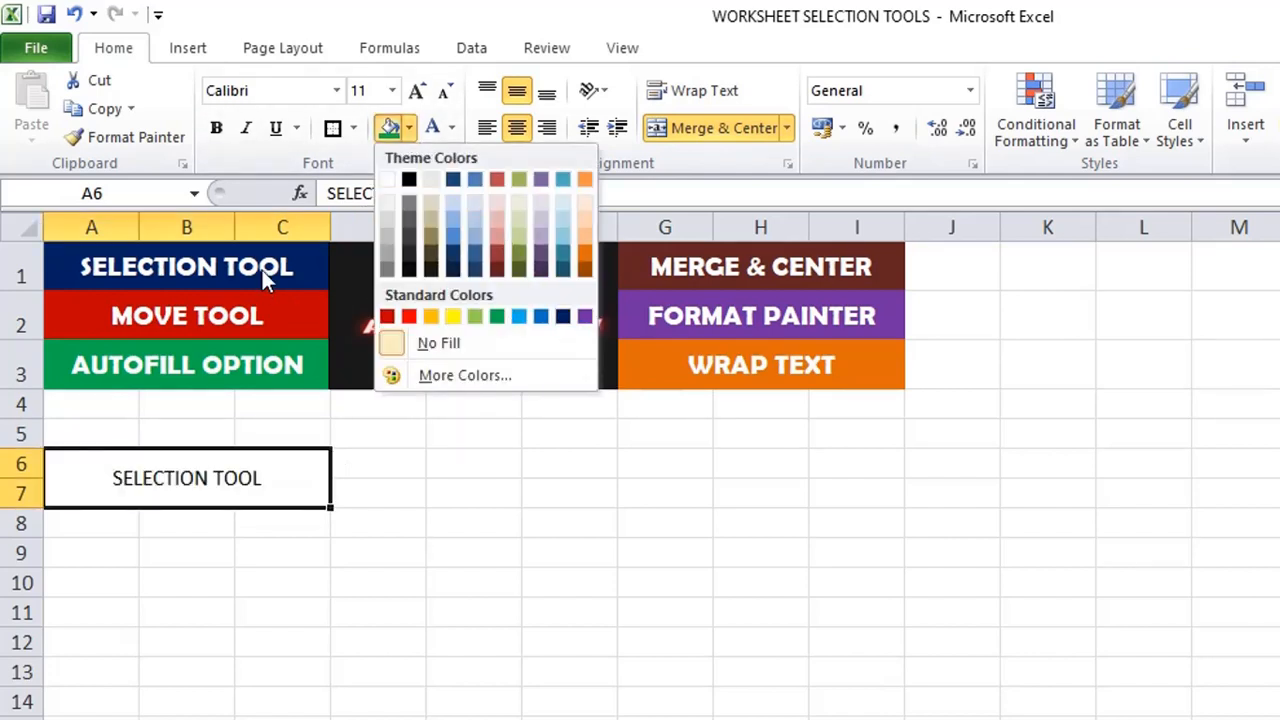
left_click(563, 318)
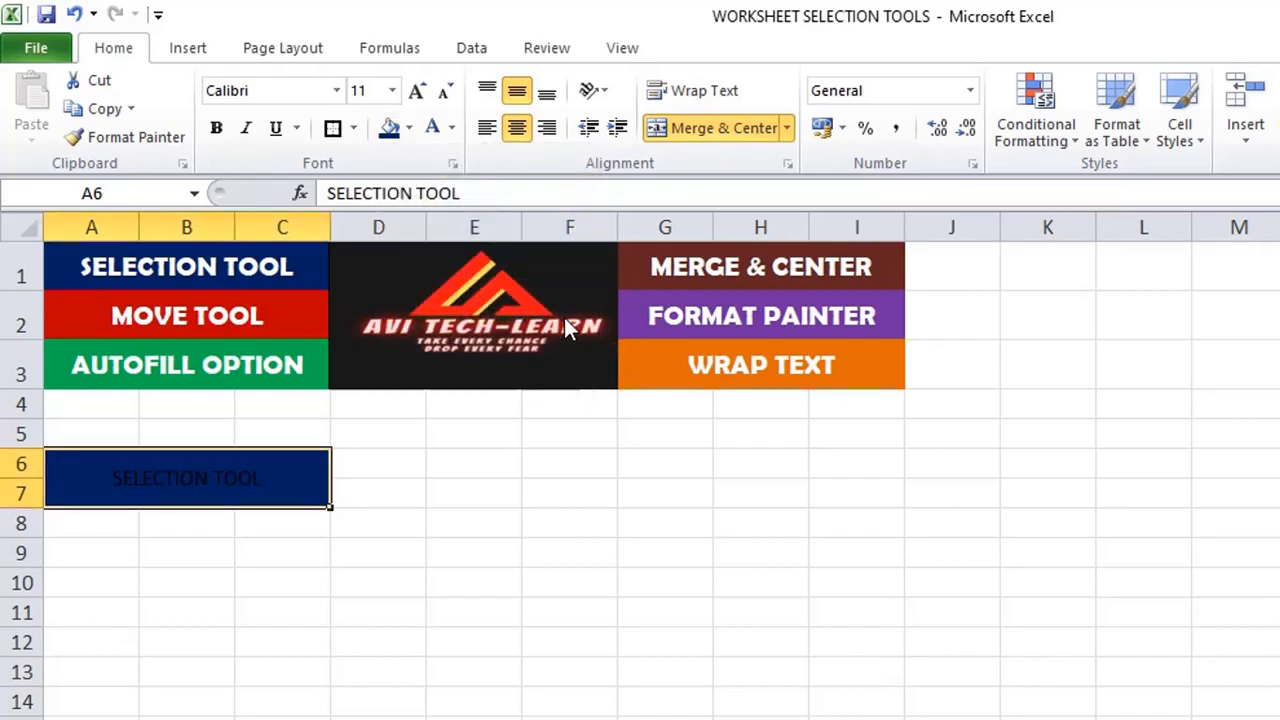
left_click(453, 131)
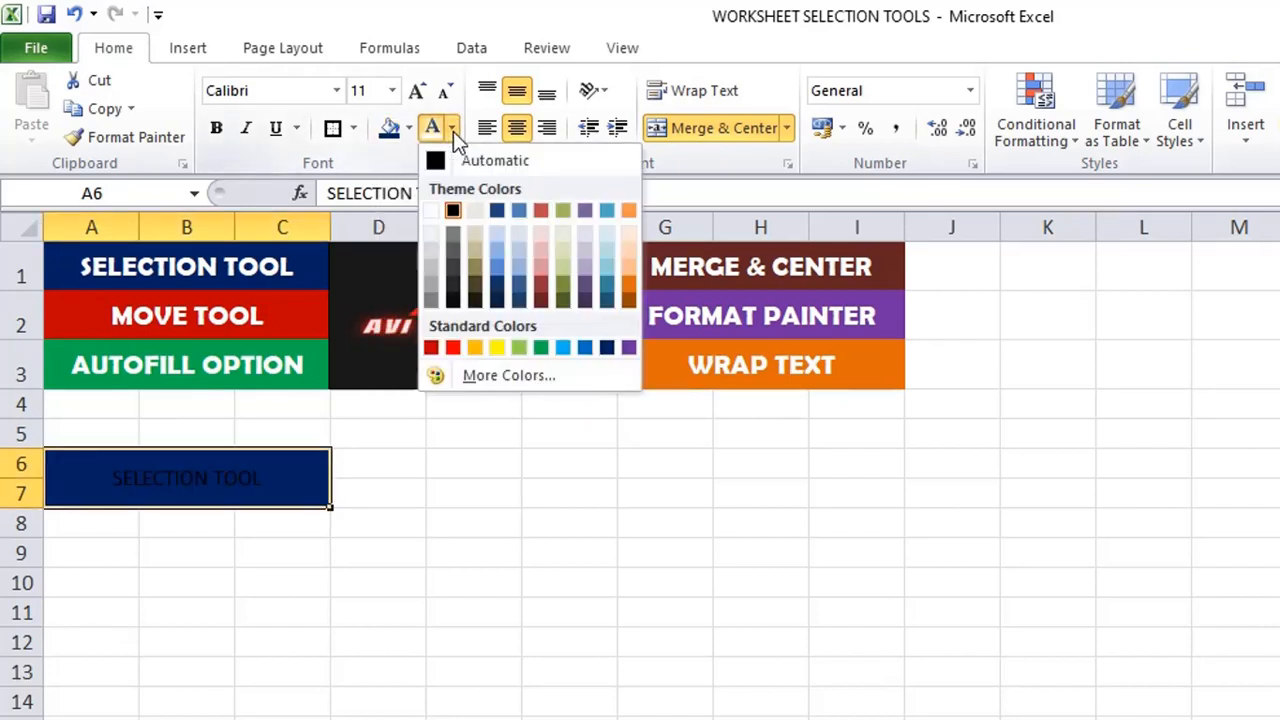
left_click(434, 209)
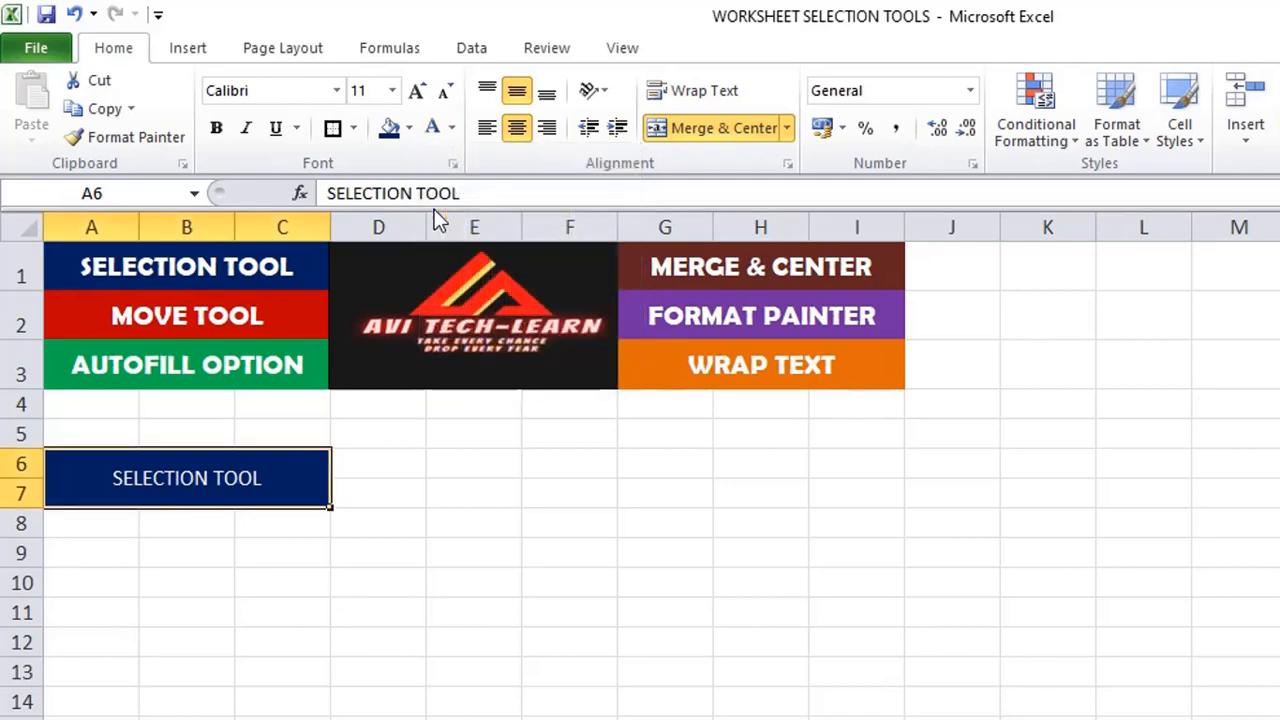
Set the font of the merged cell at A6 to Berlin Sans FB Demi and make it bold.
left_click(339, 88)
scroll(372, 380, "down", 3)
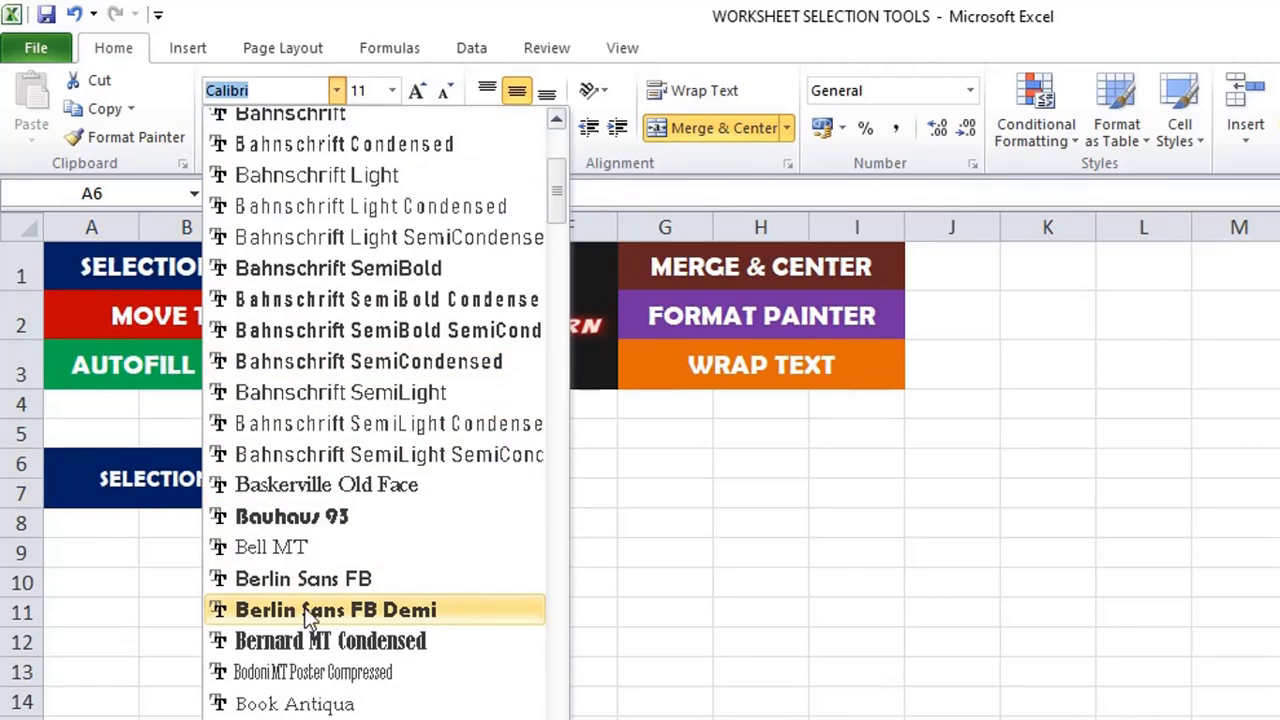
left_click(306, 610)
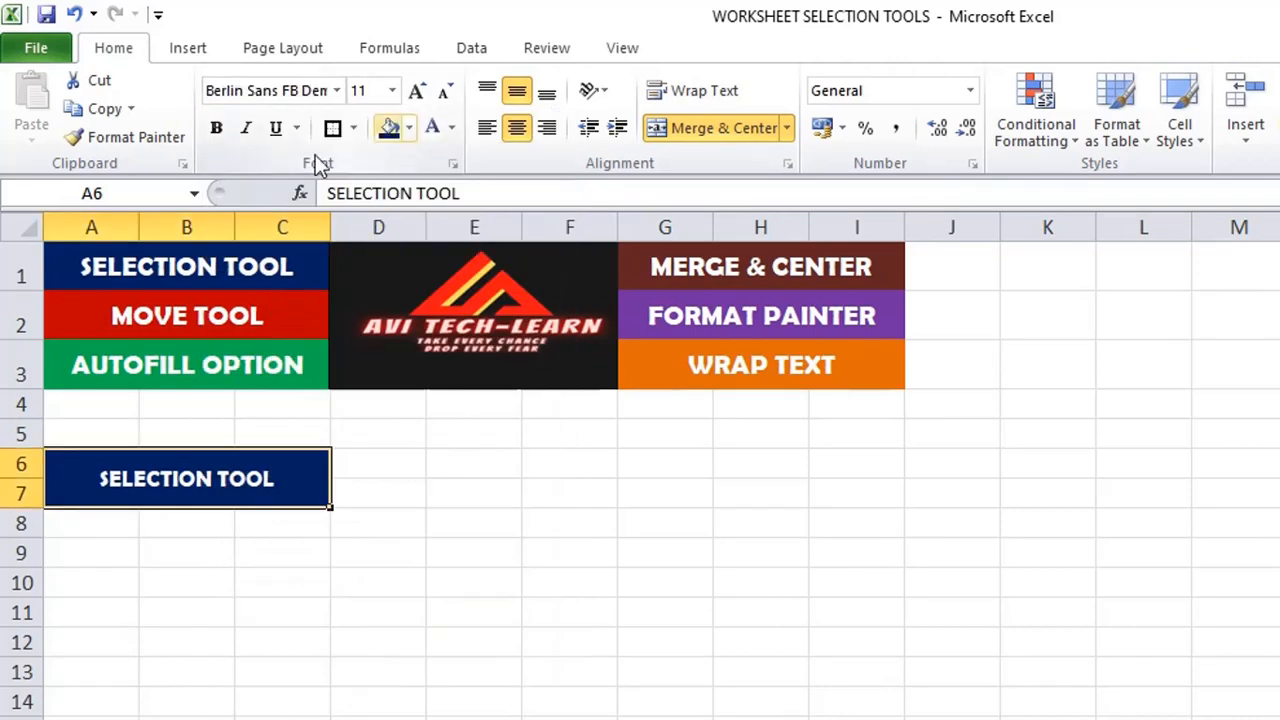
left_click(215, 130)
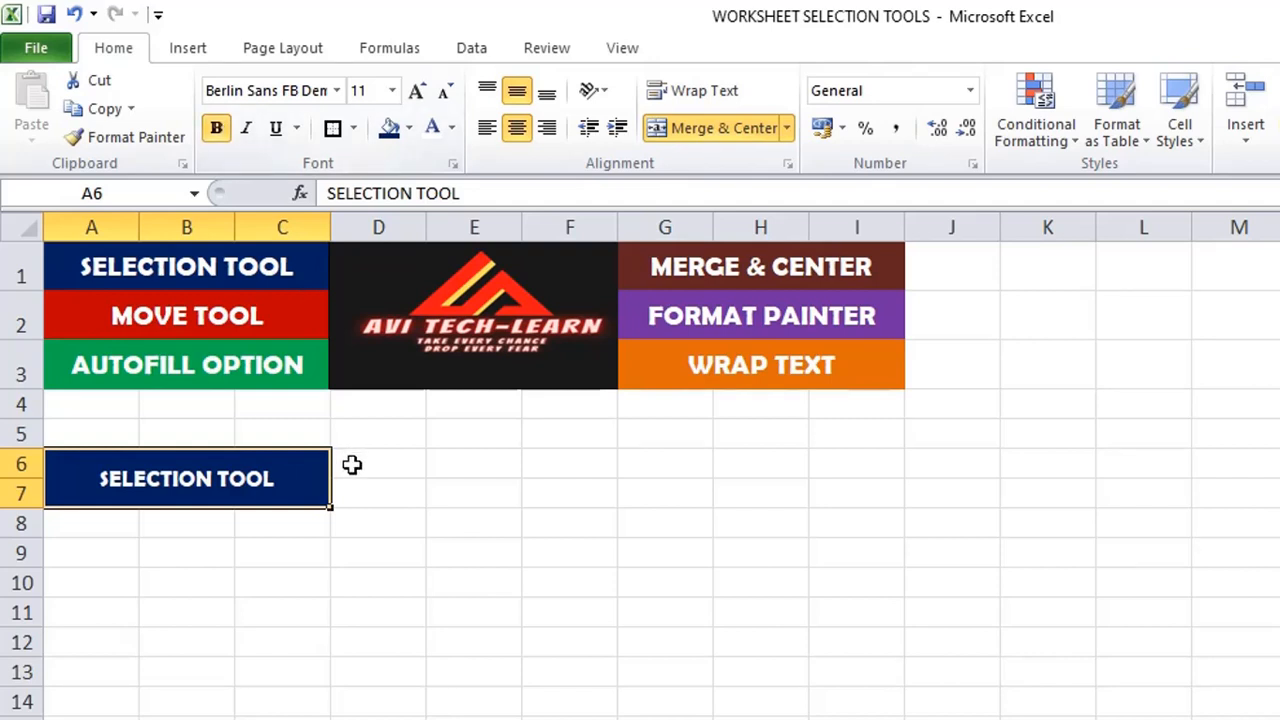
Set the font size of the merged SELECTION TOOL cell at A6 to 16.
left_click(418, 93)
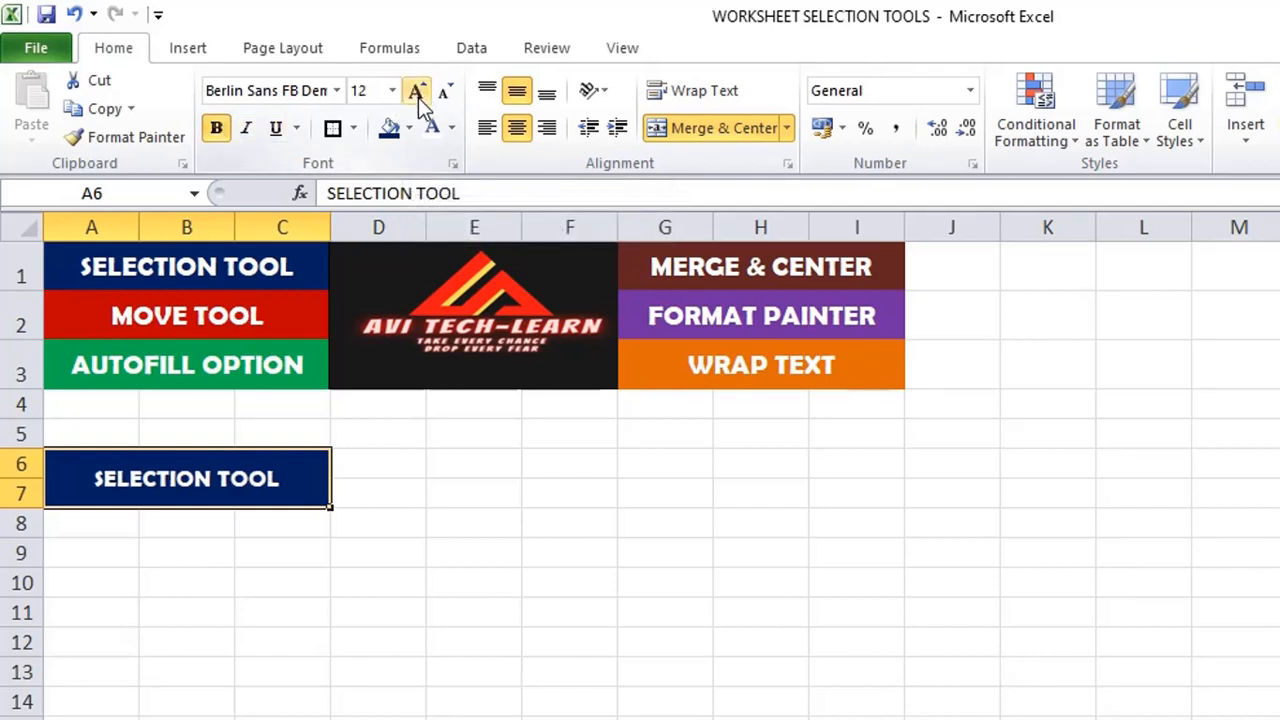
left_click(392, 90)
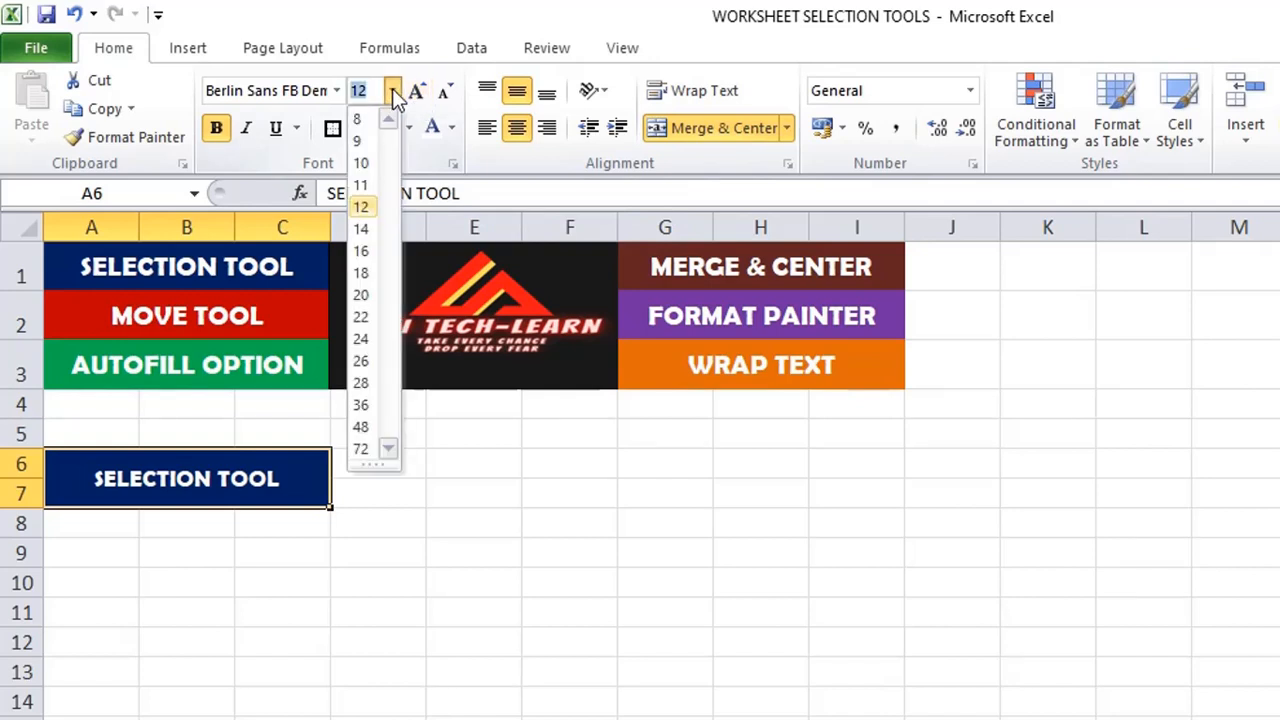
left_click(361, 251)
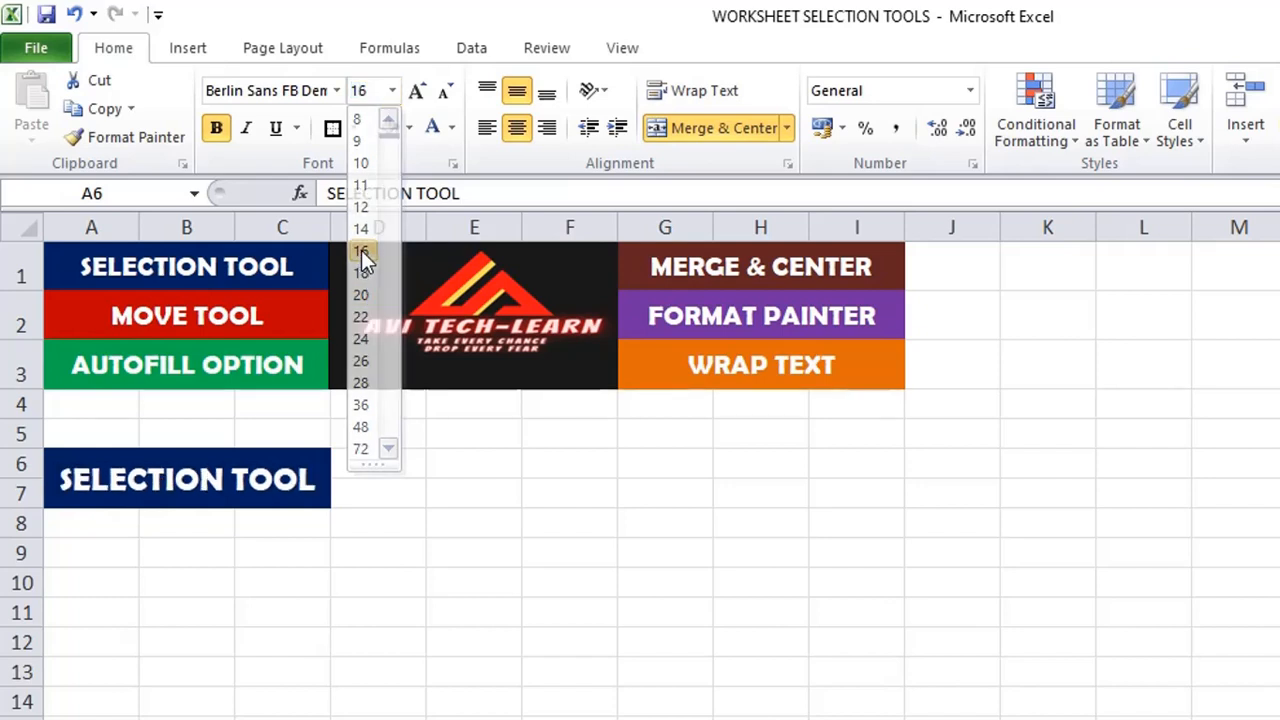
left_click(443, 96)
left_click(443, 96)
left_click(417, 91)
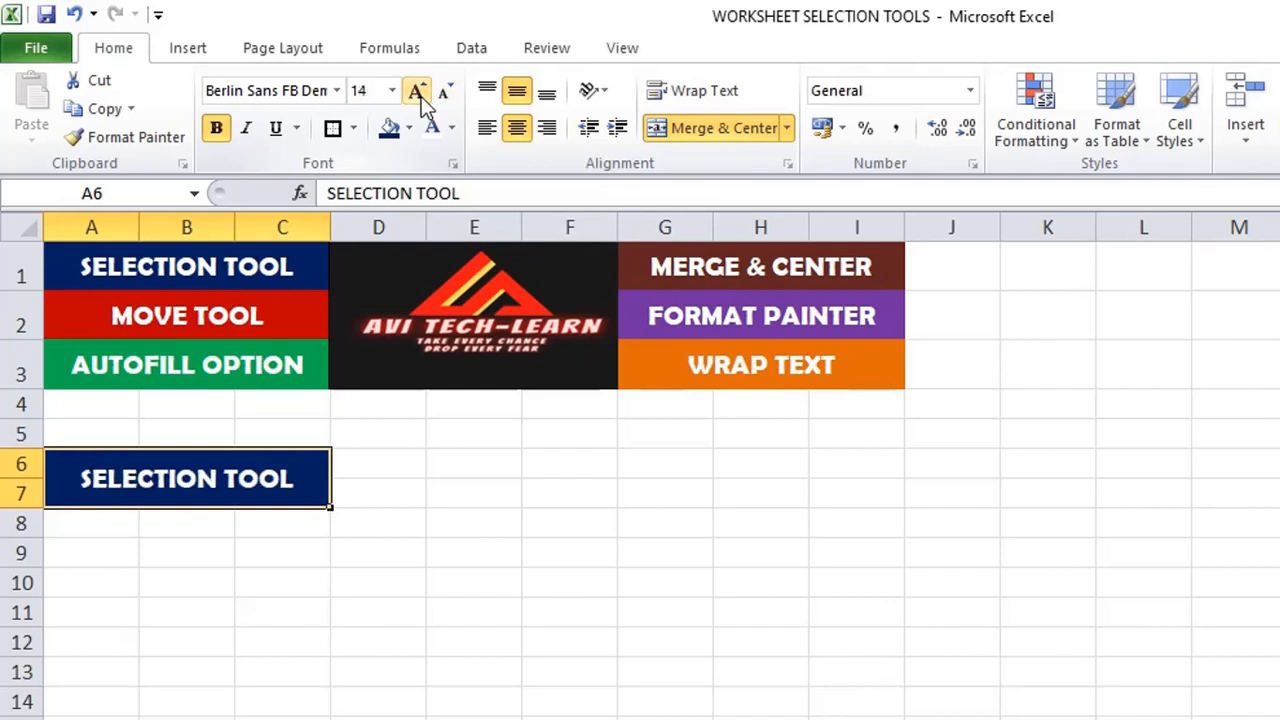
left_click(417, 91)
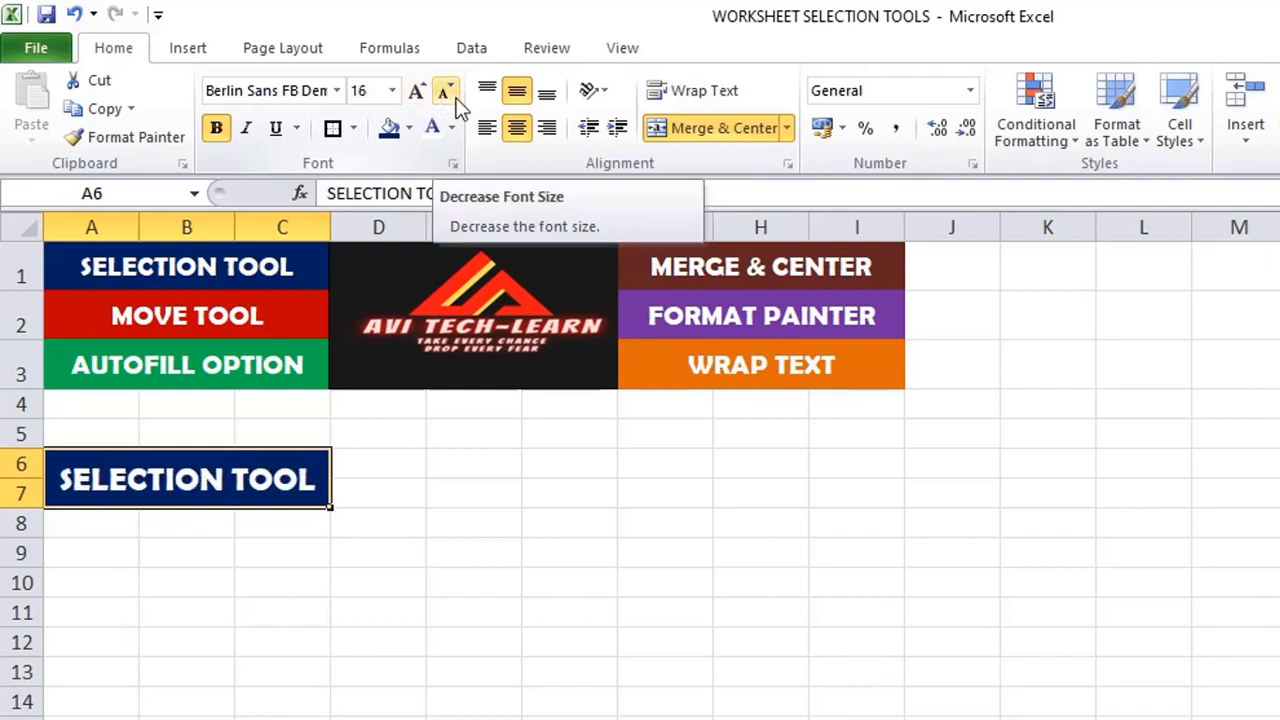
left_click(395, 530)
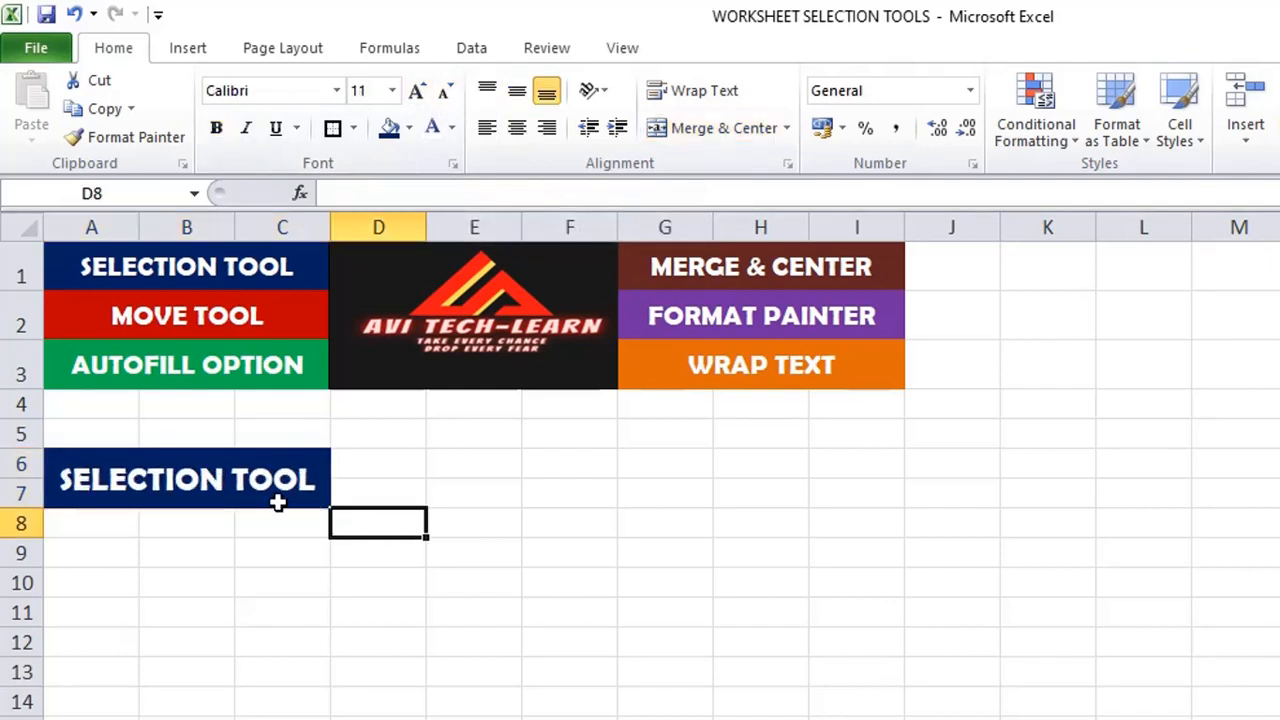
left_click(257, 490)
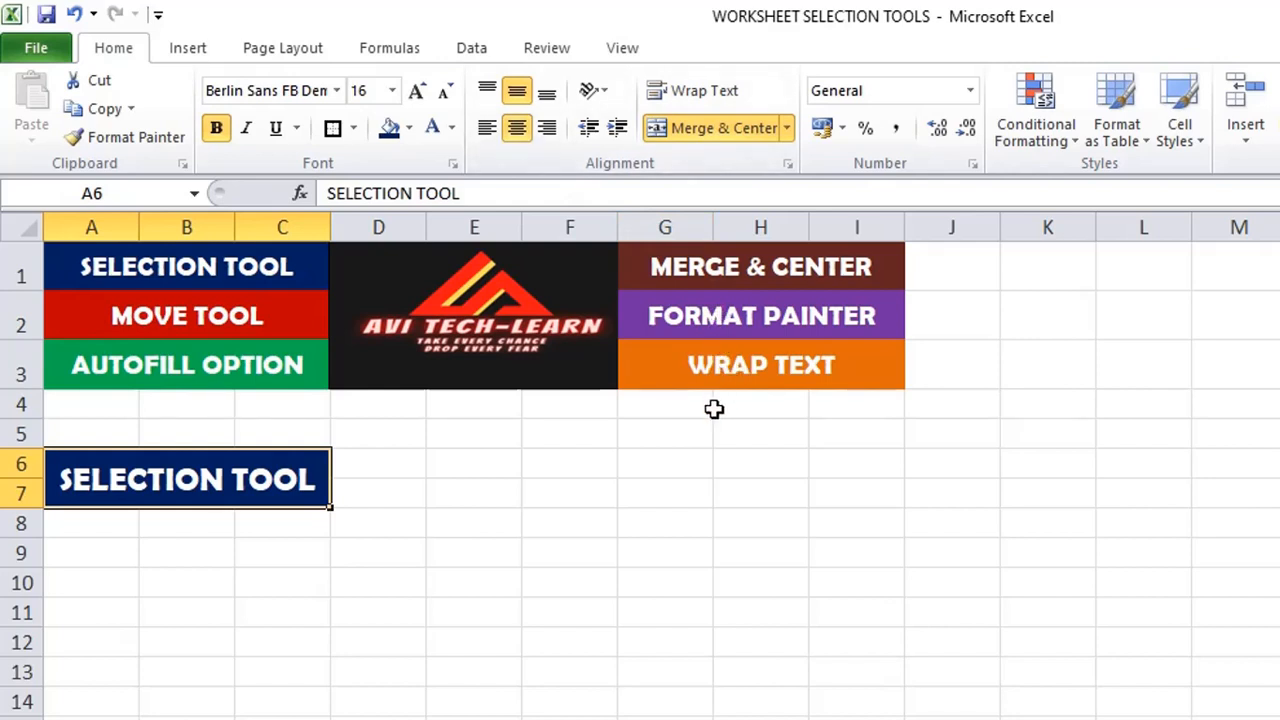
left_click(653, 566)
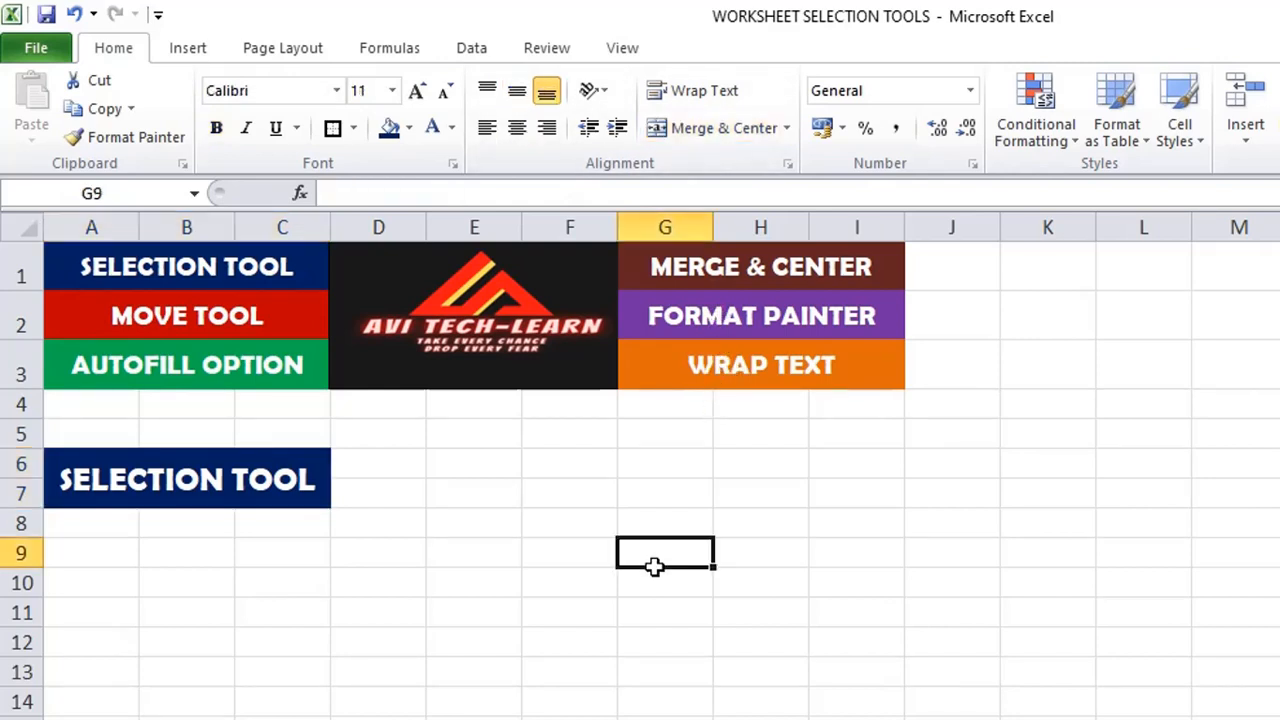
left_click(539, 630)
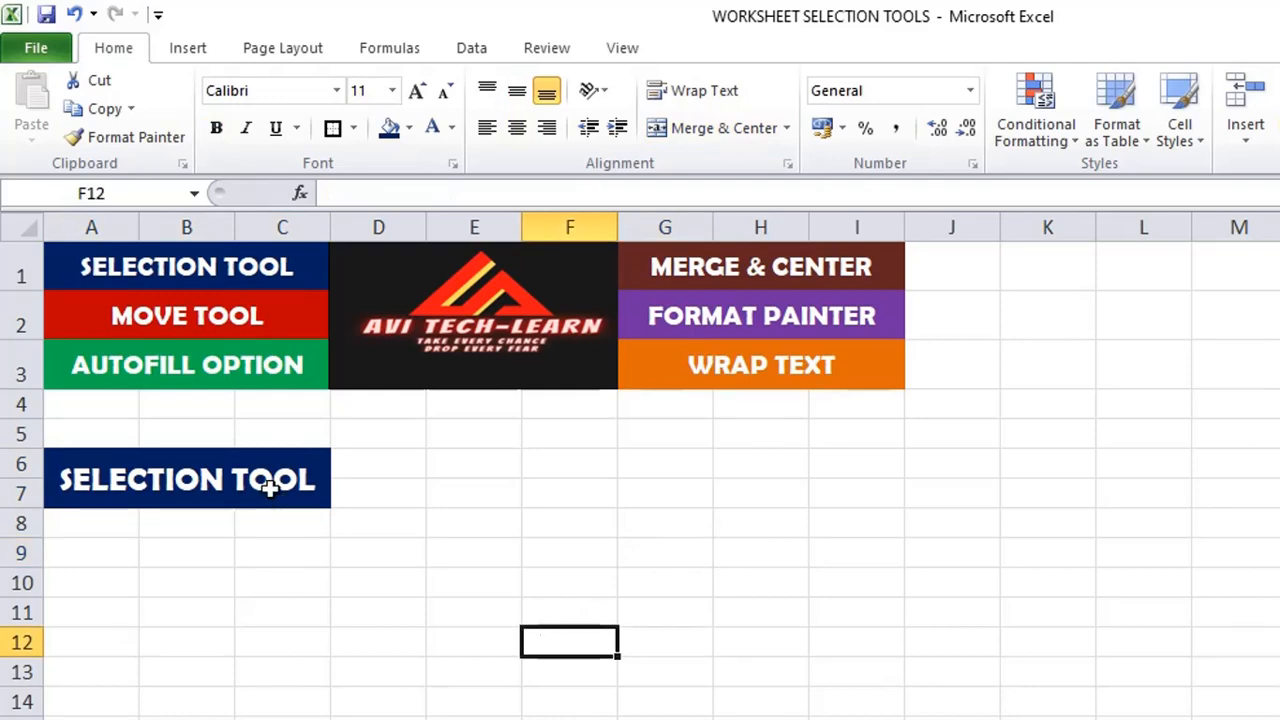
Copy the merged SELECTION TOOL heading at A6 and paste it at G6 and M6.
left_click(222, 473)
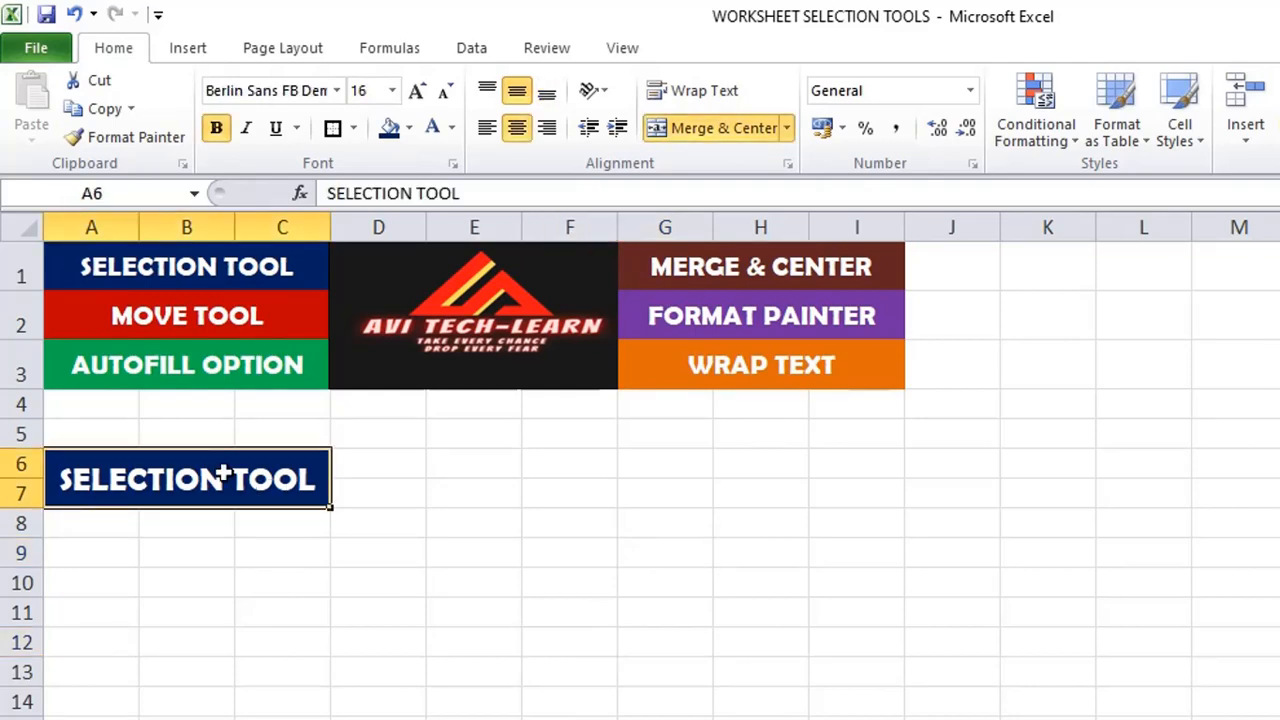
key("ctrl+c")
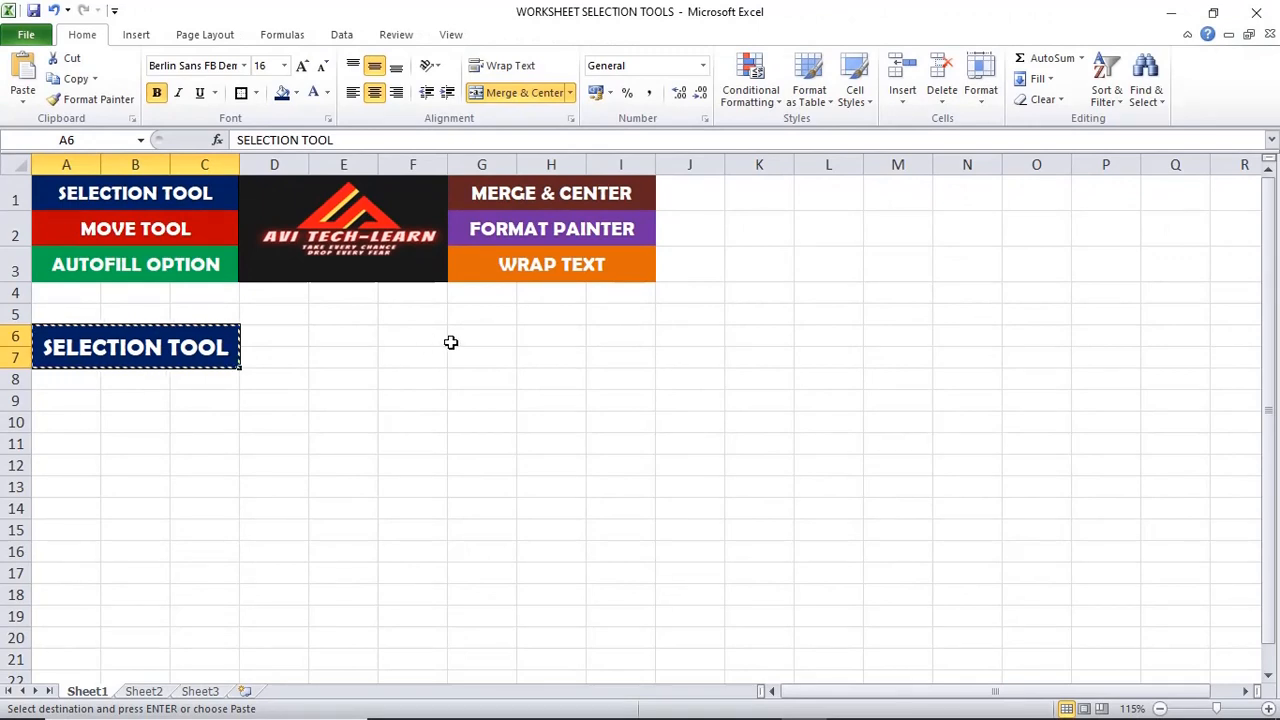
left_click(482, 341)
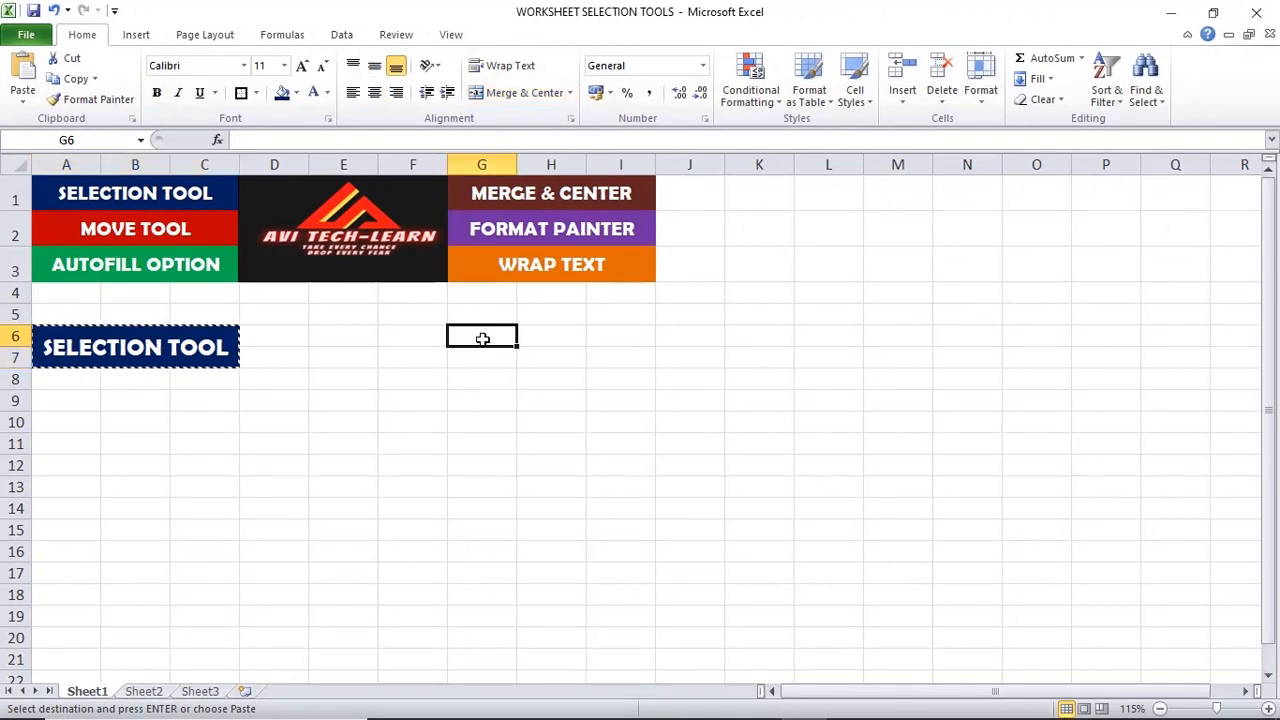
key("ctrl+v")
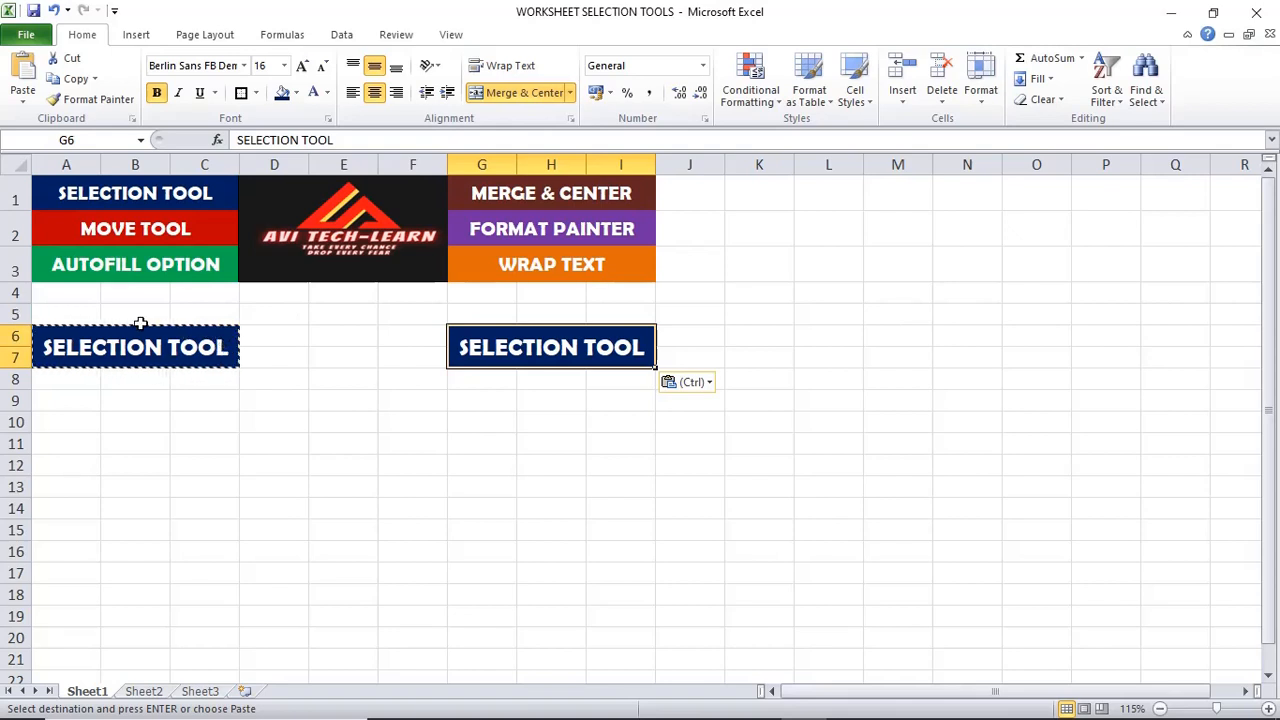
left_click(881, 341)
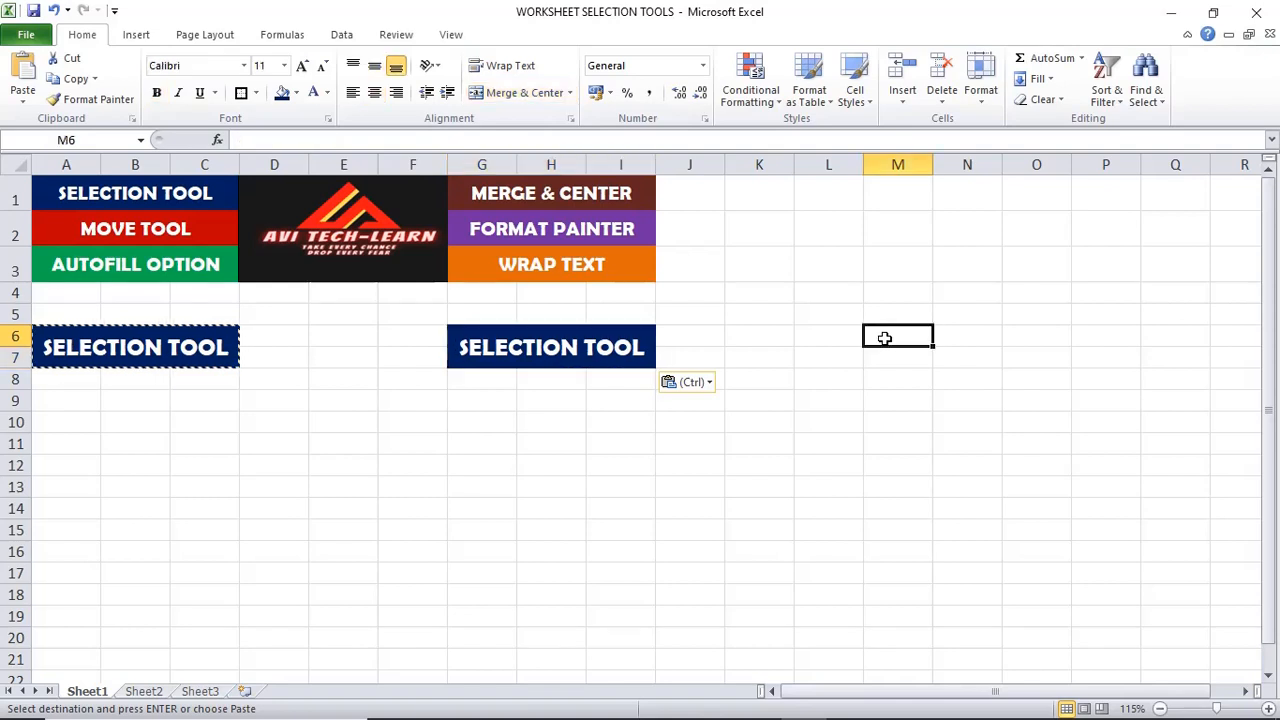
key("ctrl+v")
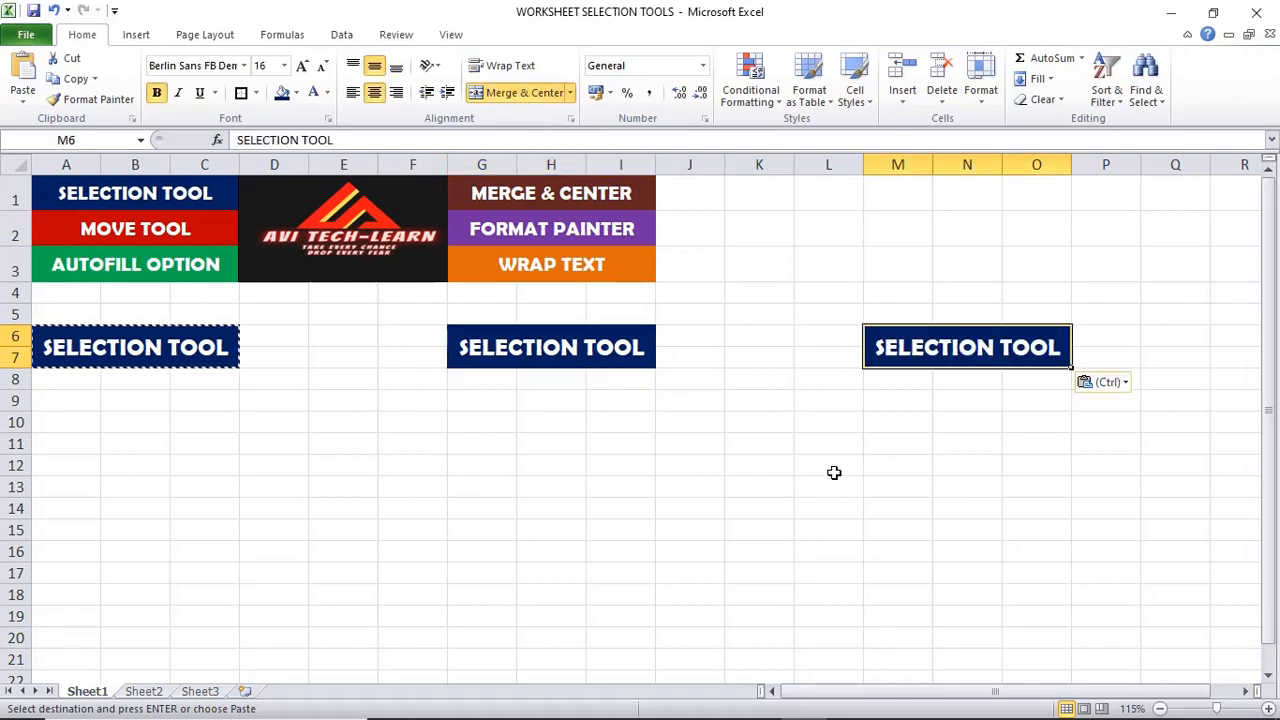
Paste the copied SELECTION TOOL heading at A20, G20 and M20, and end the copy mode.
left_click(69, 643)
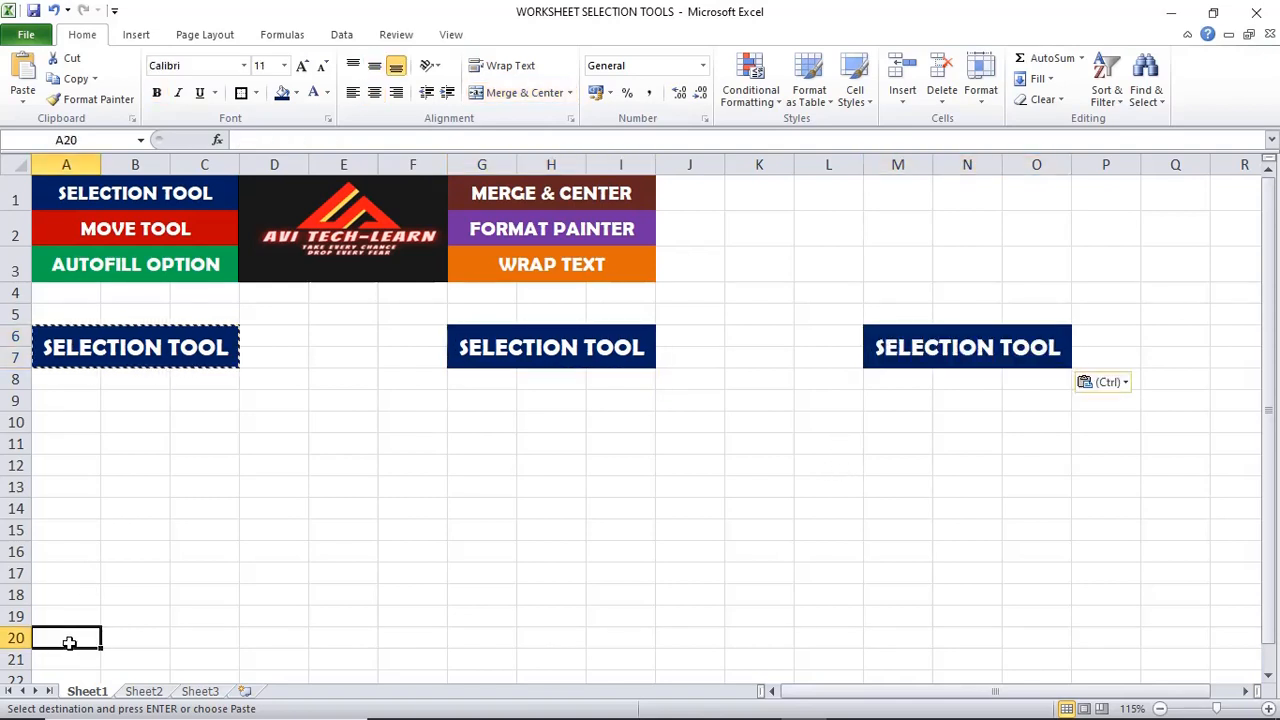
key("ctrl+v")
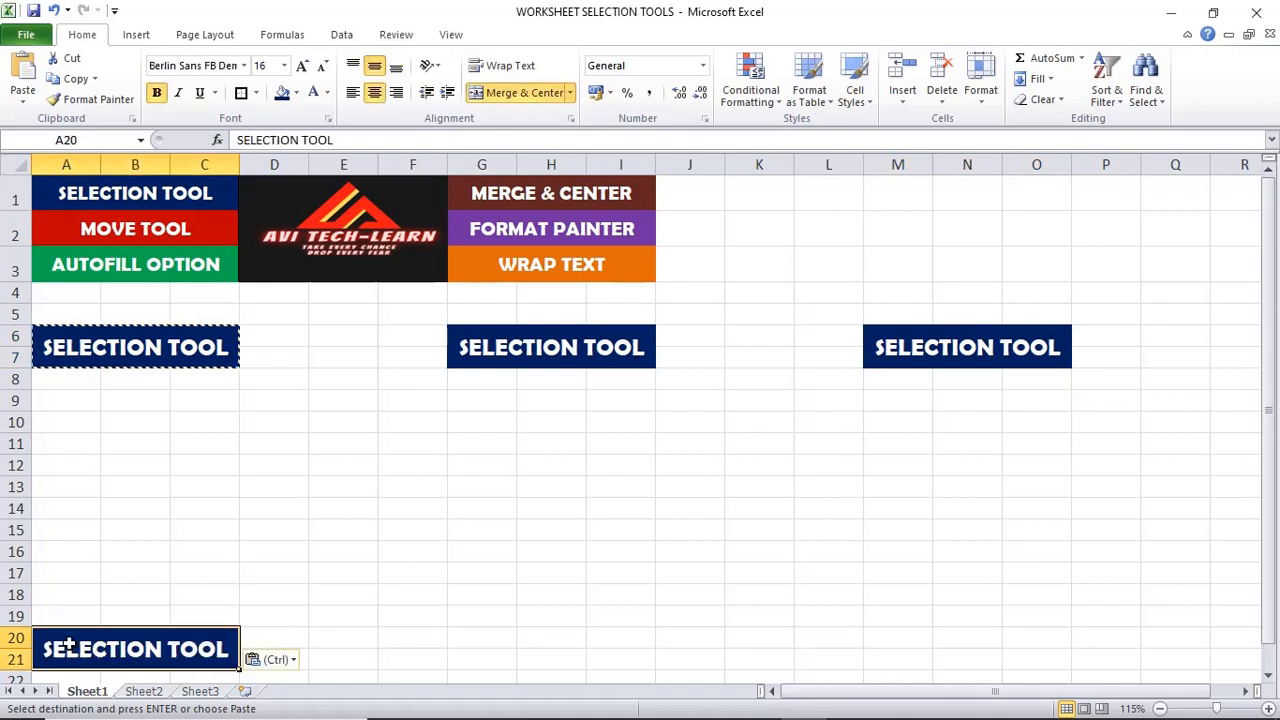
left_click(476, 640)
key("ctrl+v")
key("ctrl")
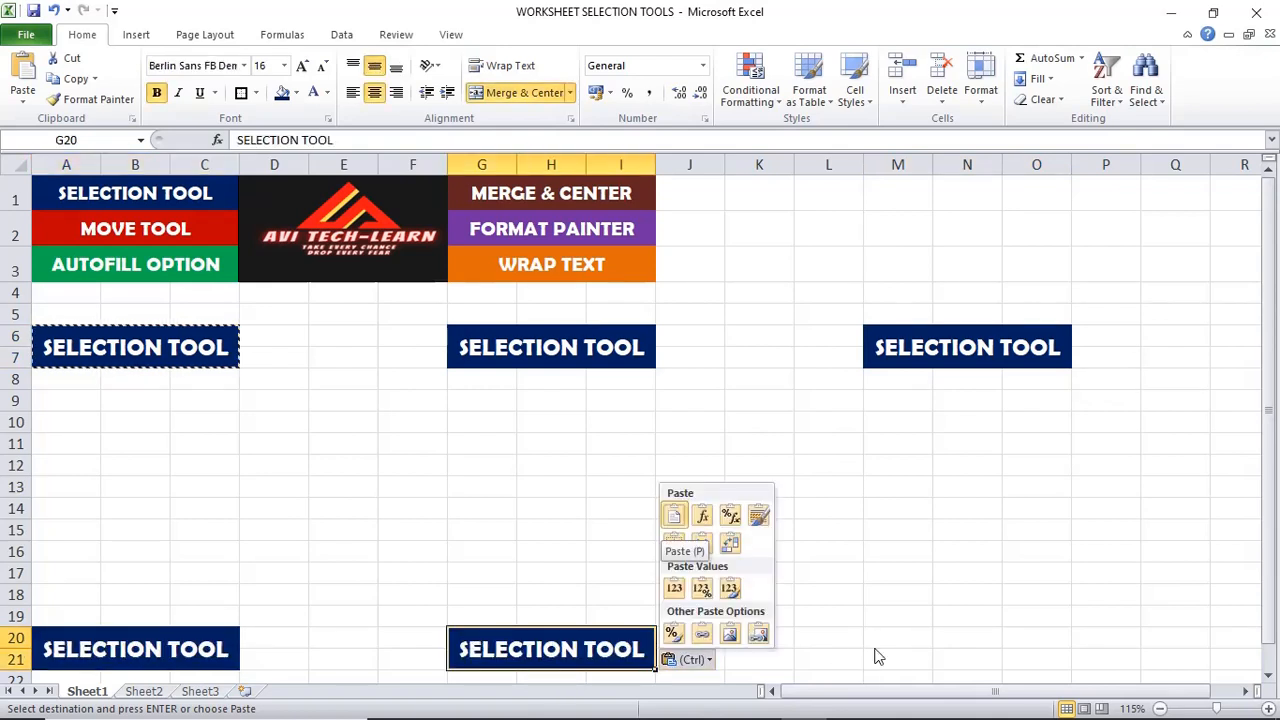
left_click(891, 641)
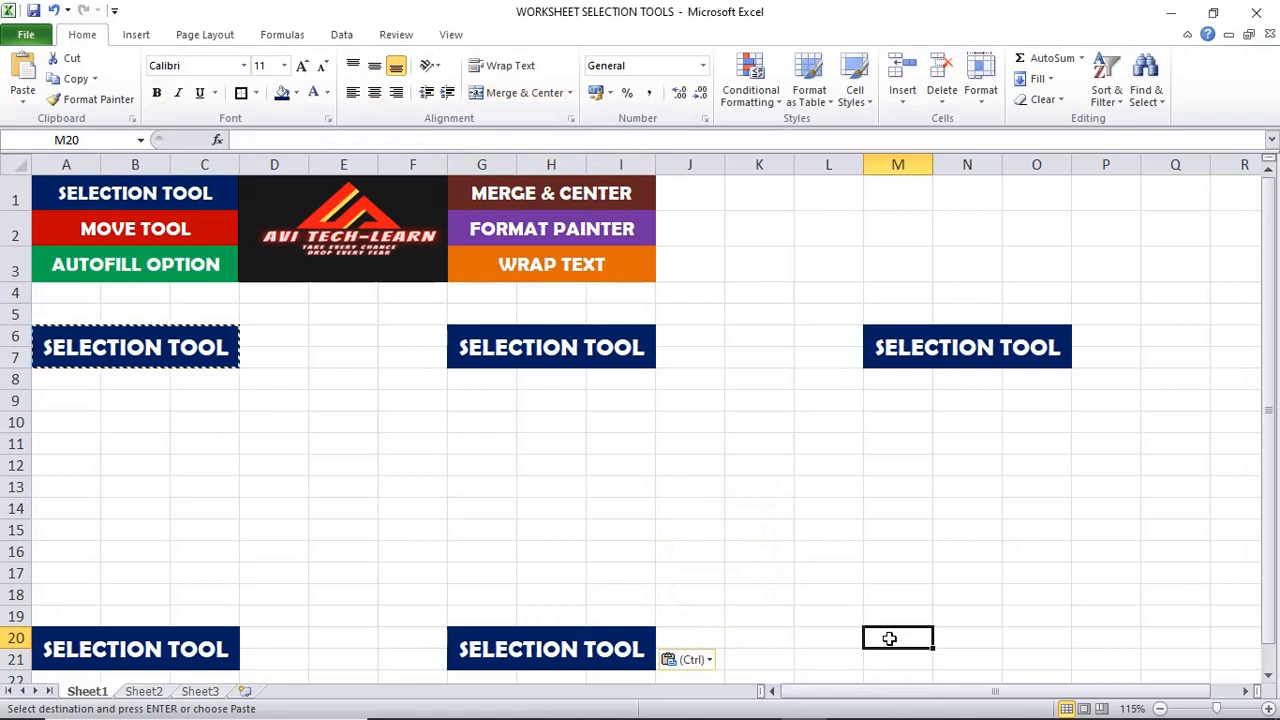
key("ctrl+v")
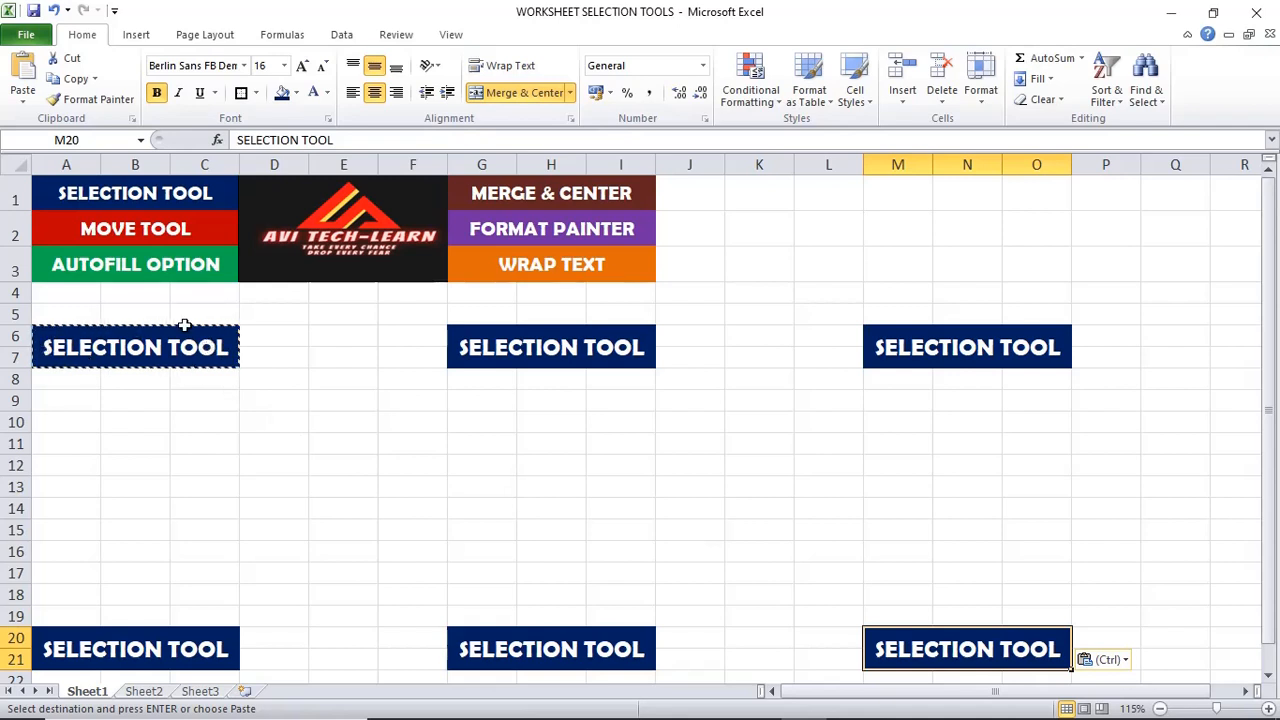
key("Escape")
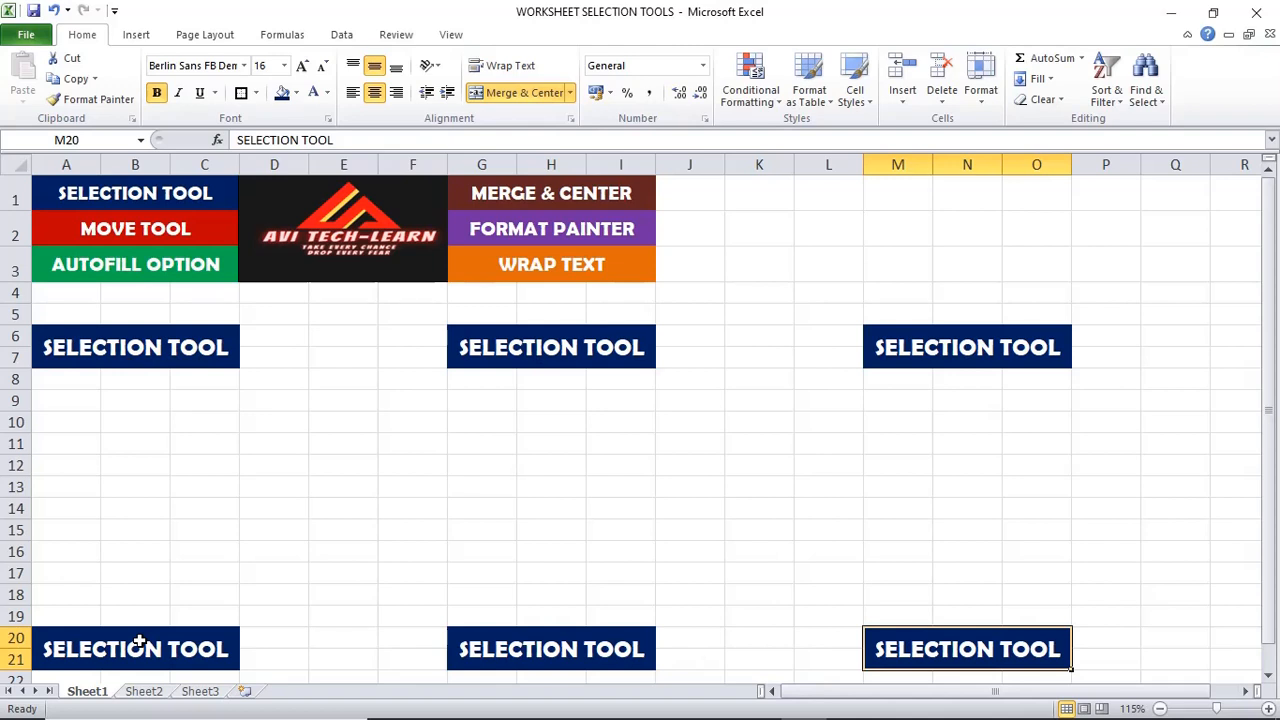
Replace the text of the merged heading at G6 with MOVE TOOL.
left_click(567, 350)
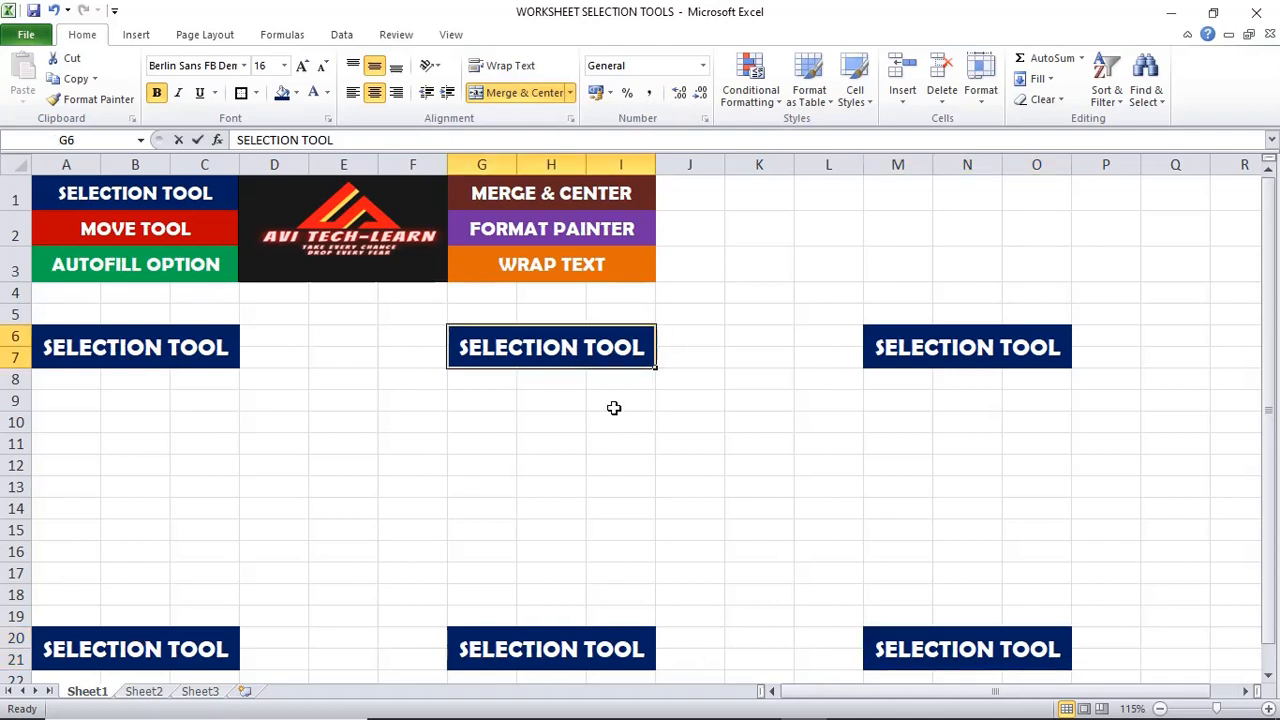
type("MOVE TO")
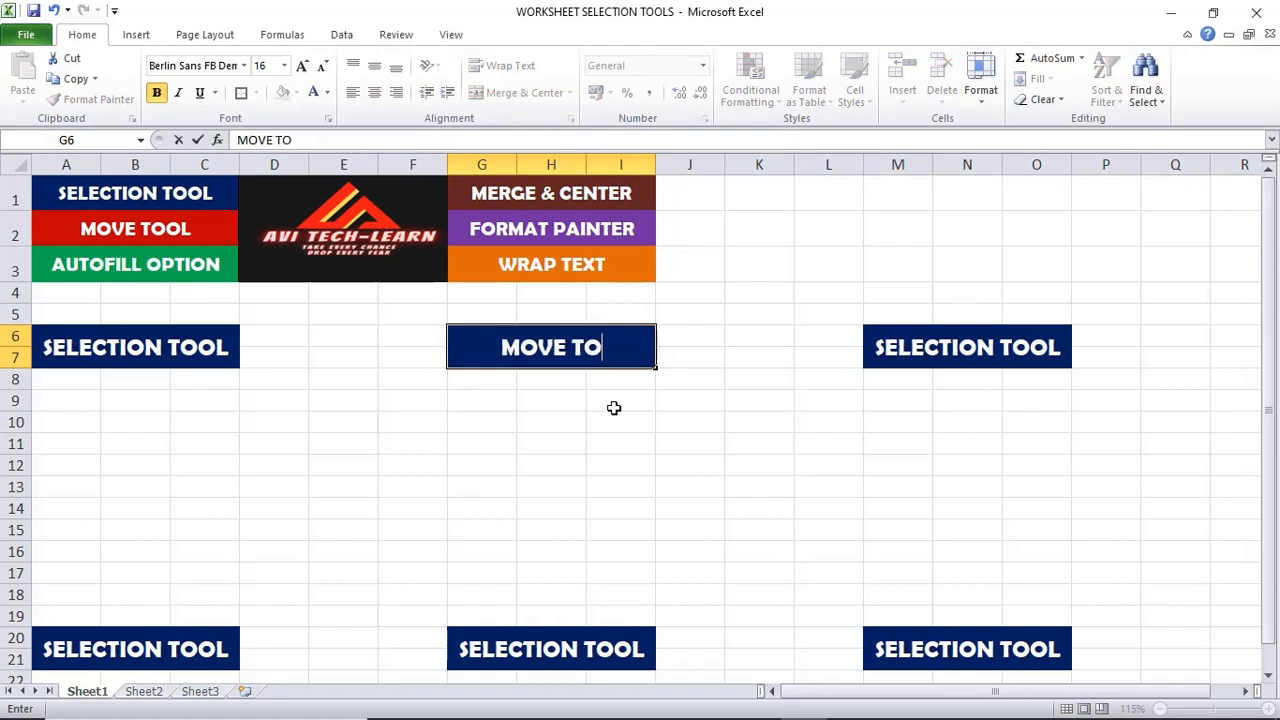
type("OL")
left_click(614, 408)
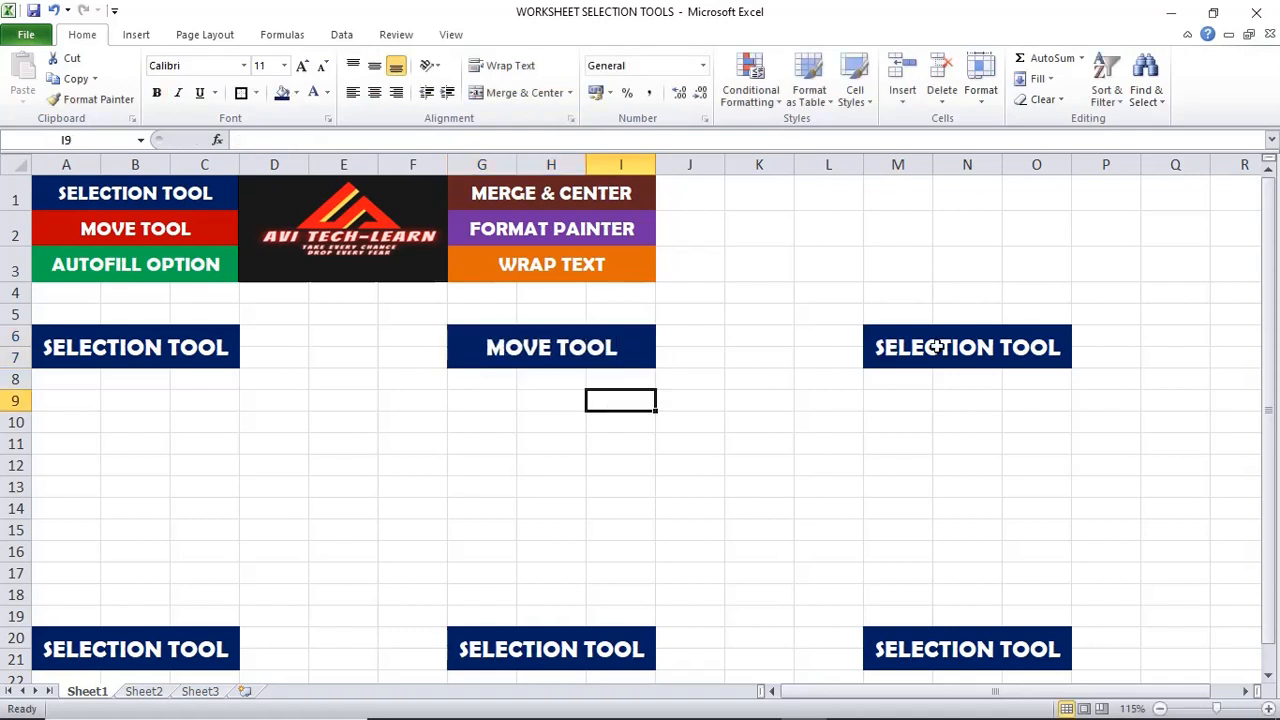
Replace the text of the merged heading at G20 with MOVE TOOL.
left_click(970, 350)
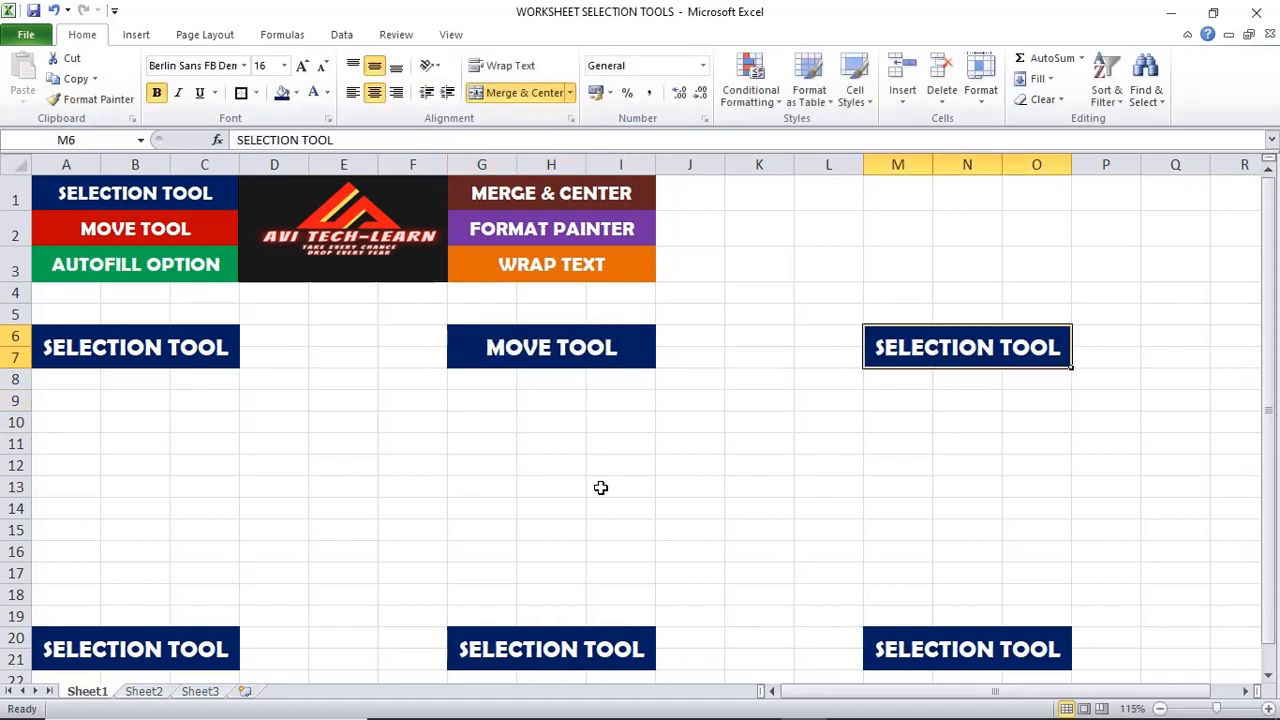
left_click(618, 645)
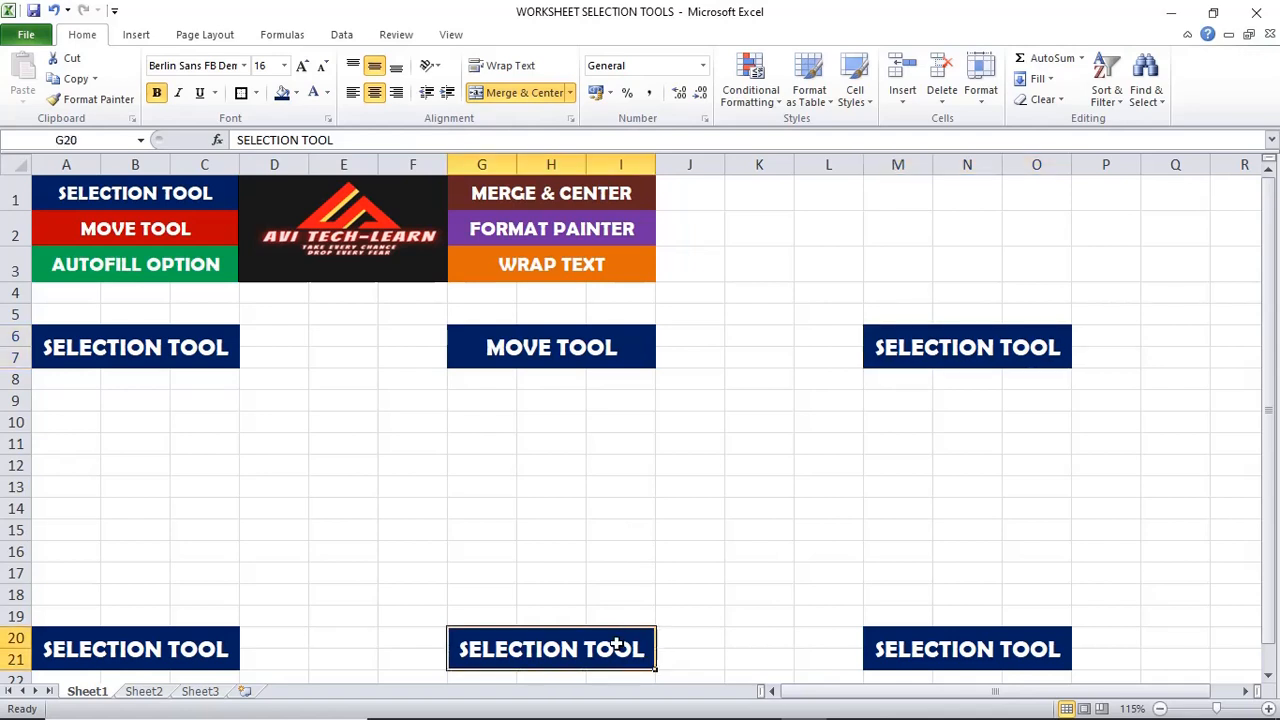
type("MOVE ")
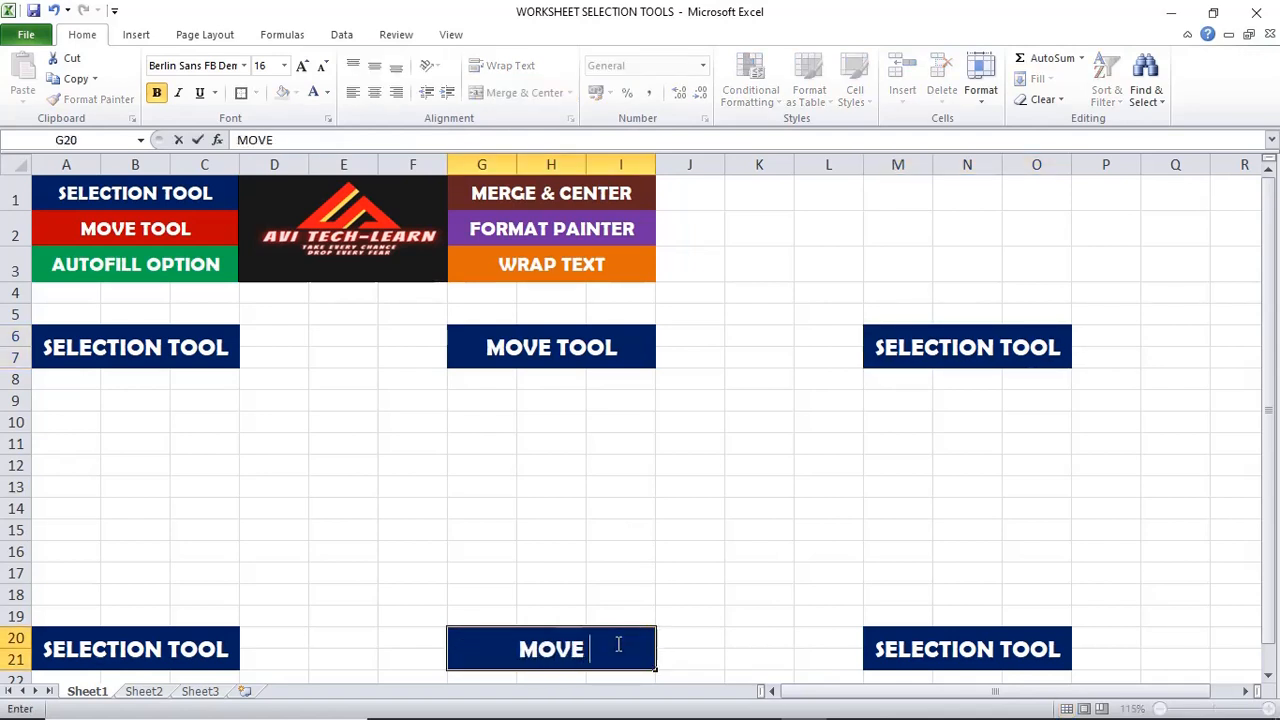
type("TOI")
key("BackSpace")
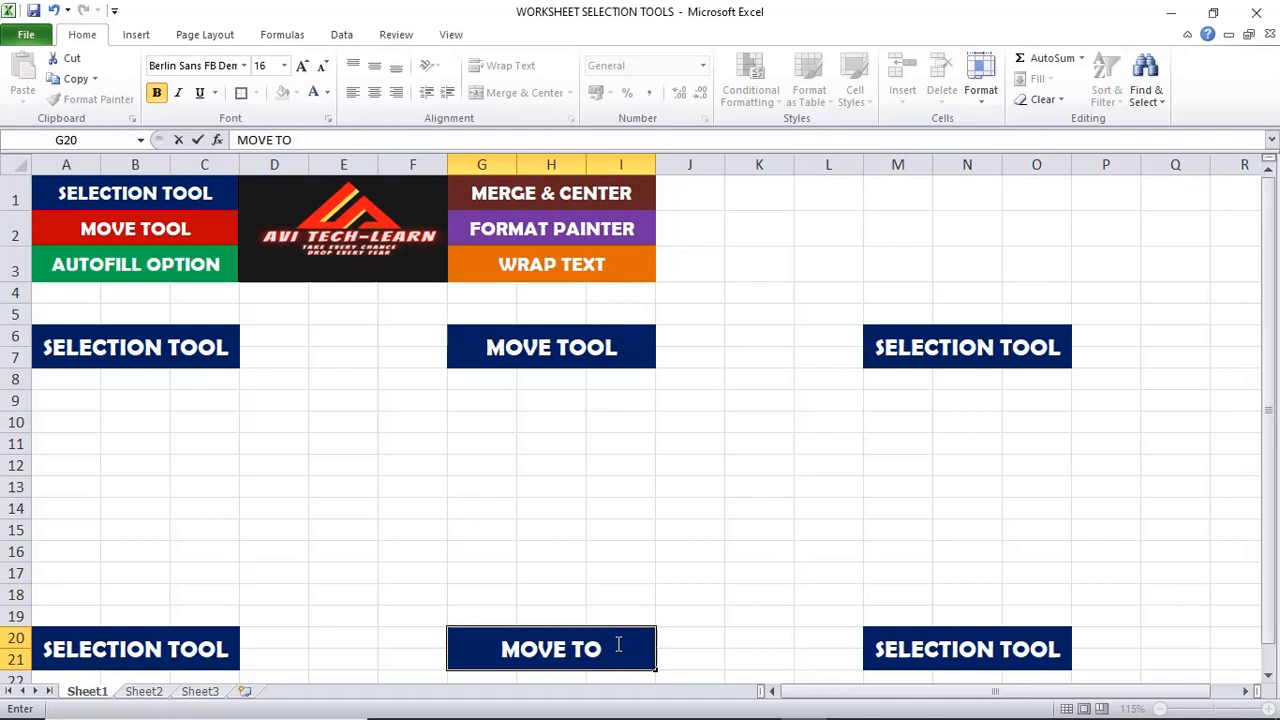
type("OL")
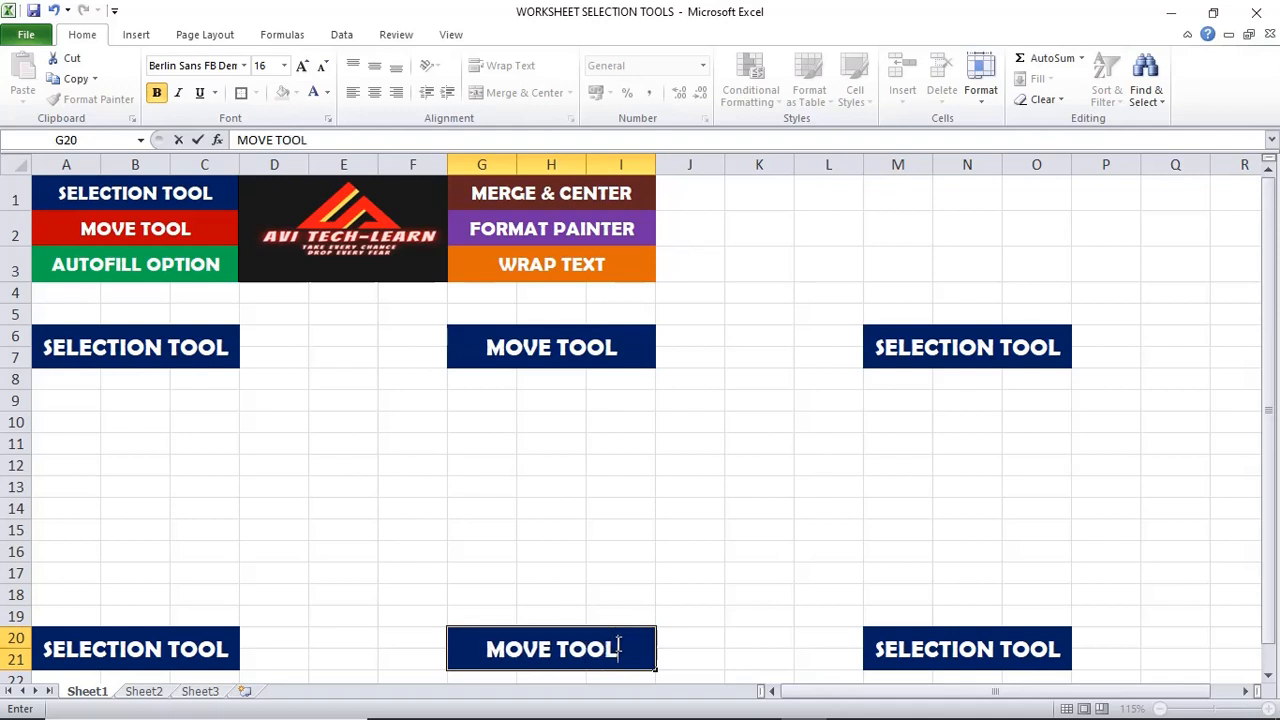
key("Return")
left_click(717, 531)
scroll(717, 531, "up", 1)
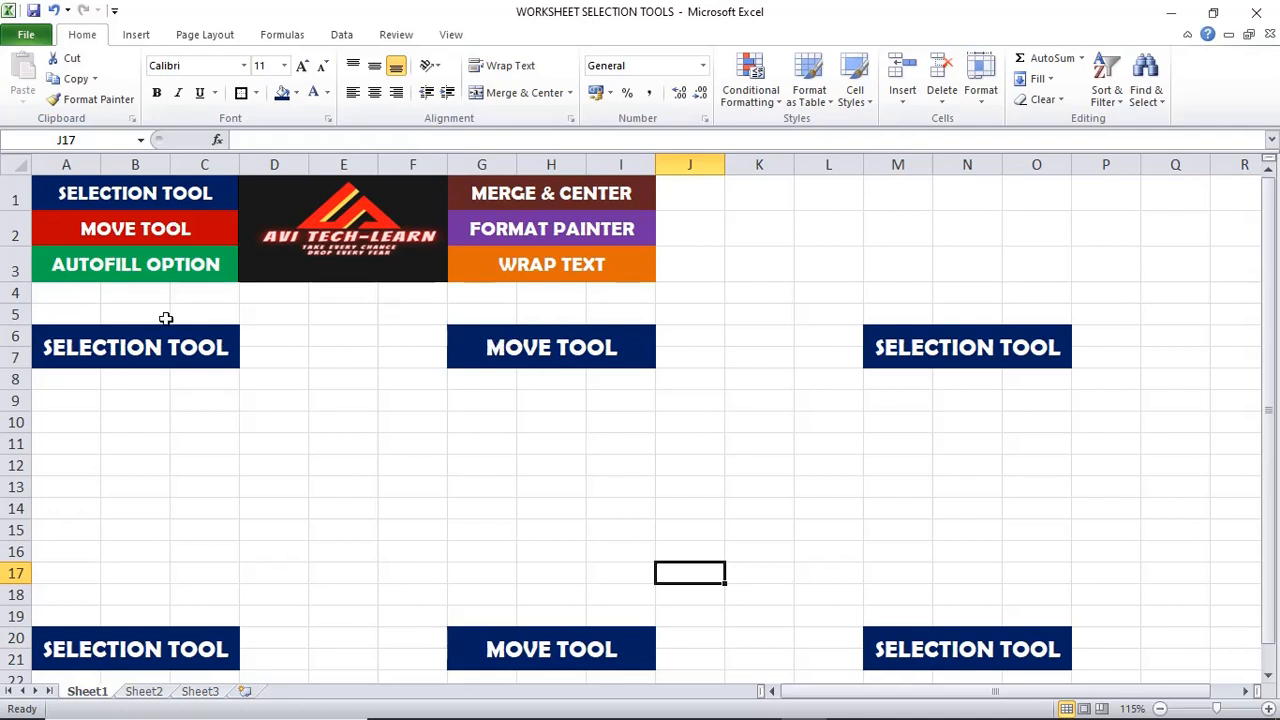
Replace the text of the merged heading at M6 with AUTOFILL OPTION.
left_click(986, 351)
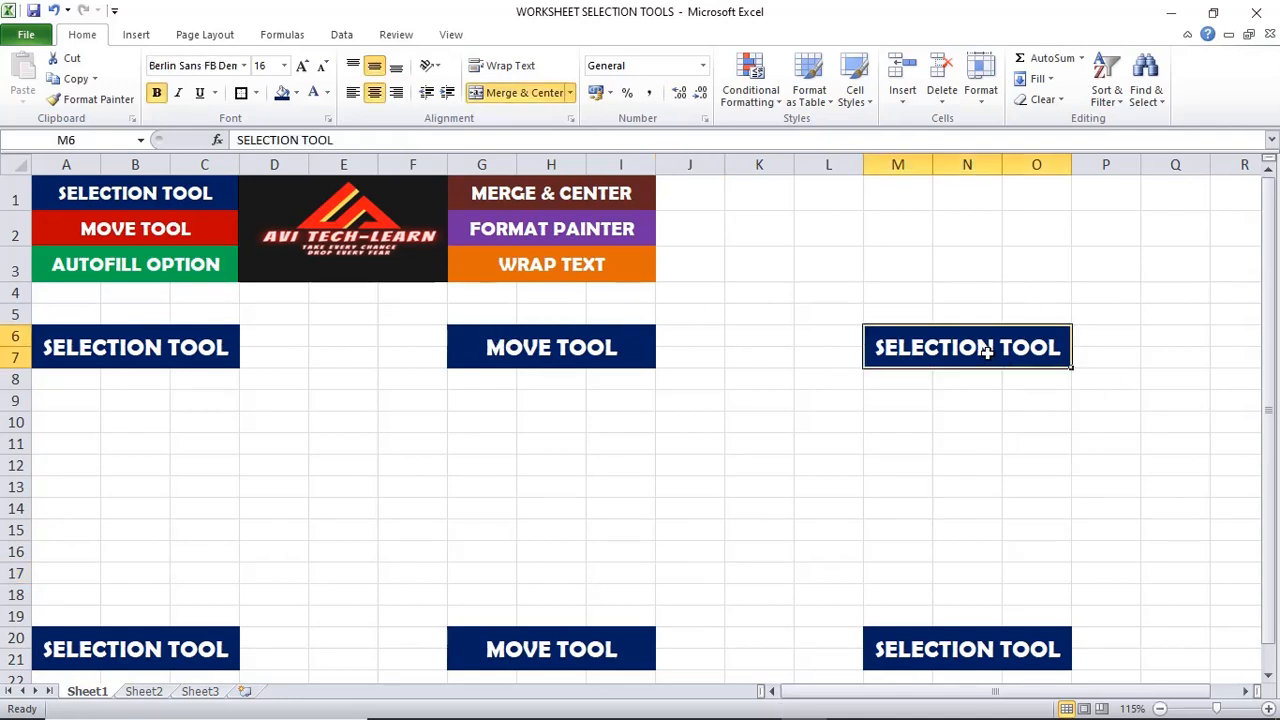
type("AUTO")
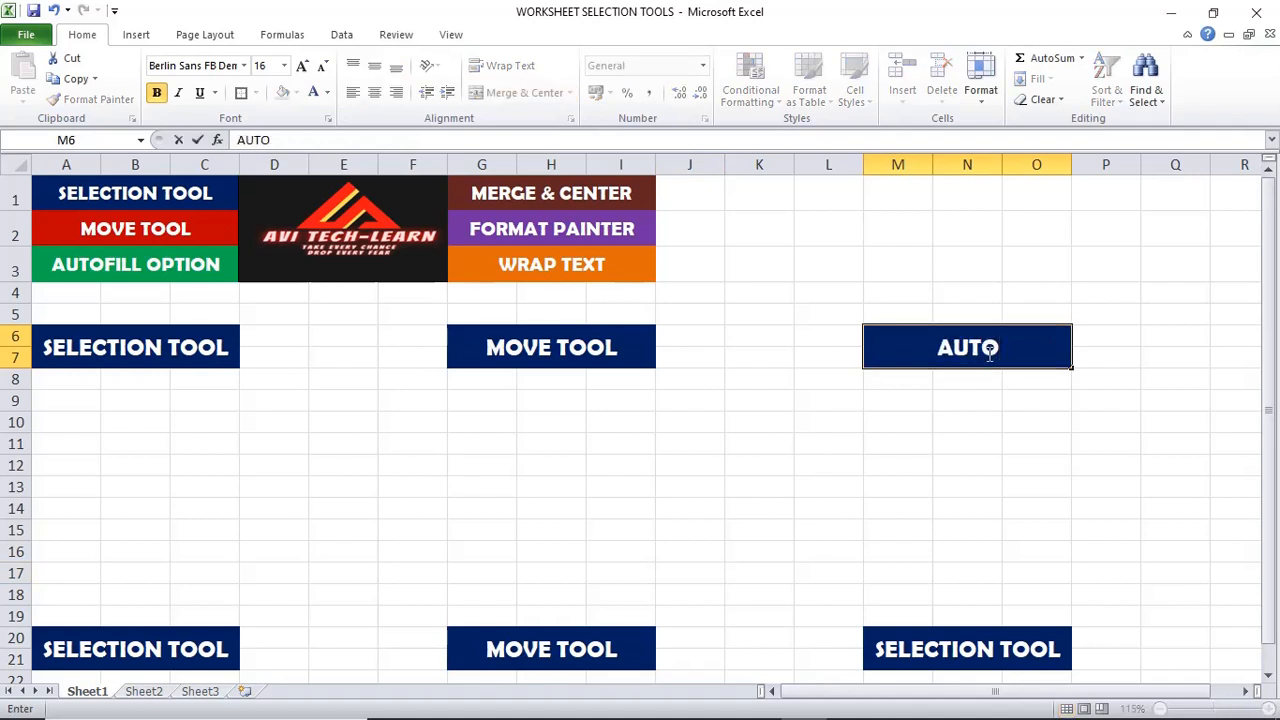
type("FILL OPTIO")
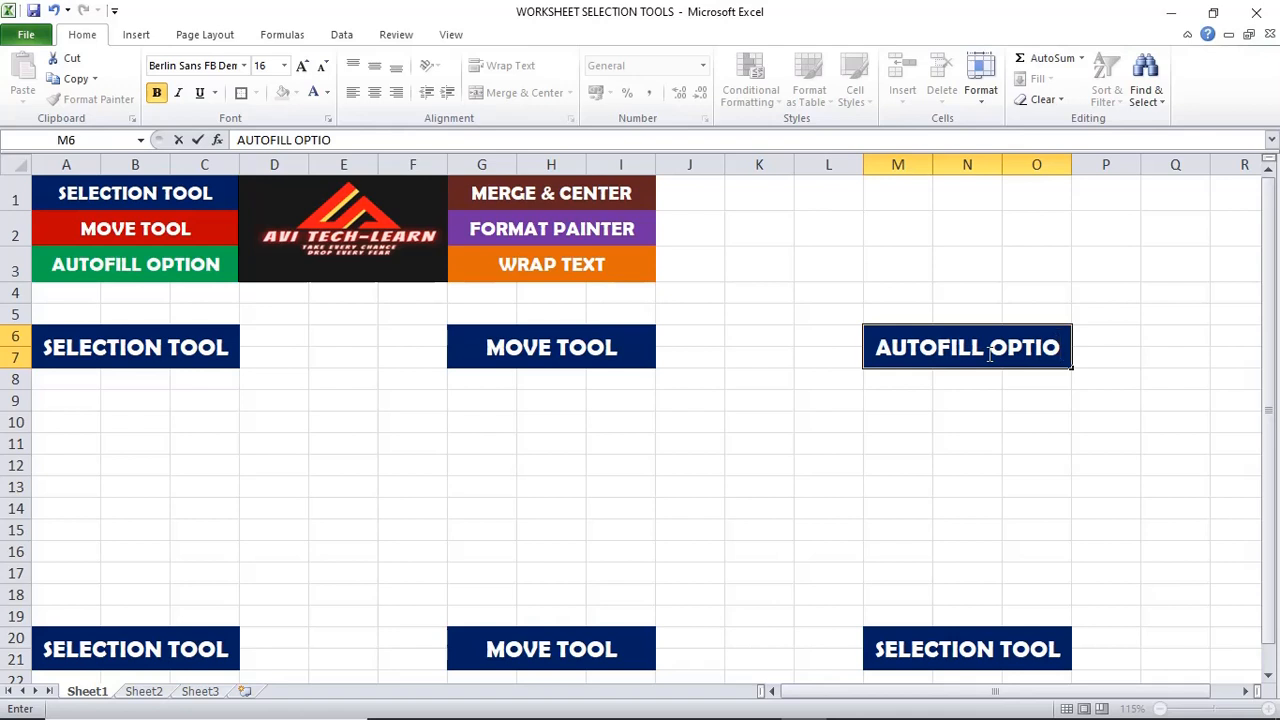
type("N")
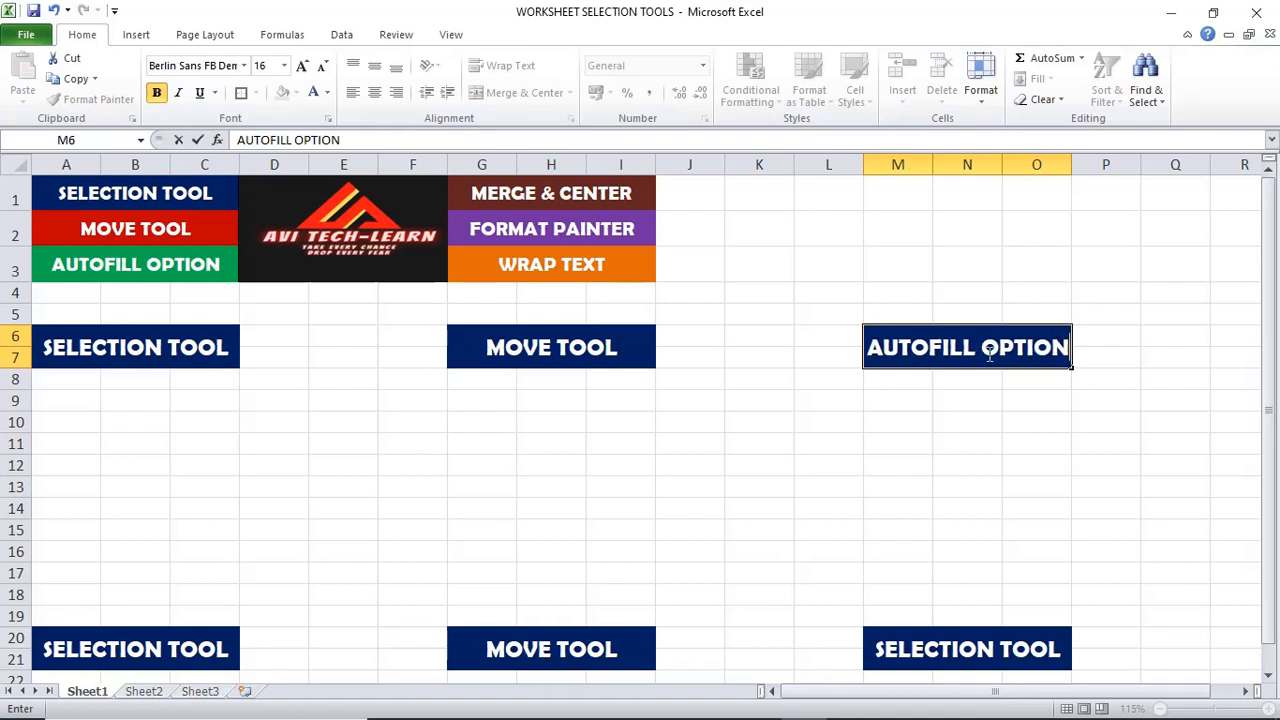
Replace the text of the merged heading at M20 with AUTOFILL OPTION.
left_click(955, 648)
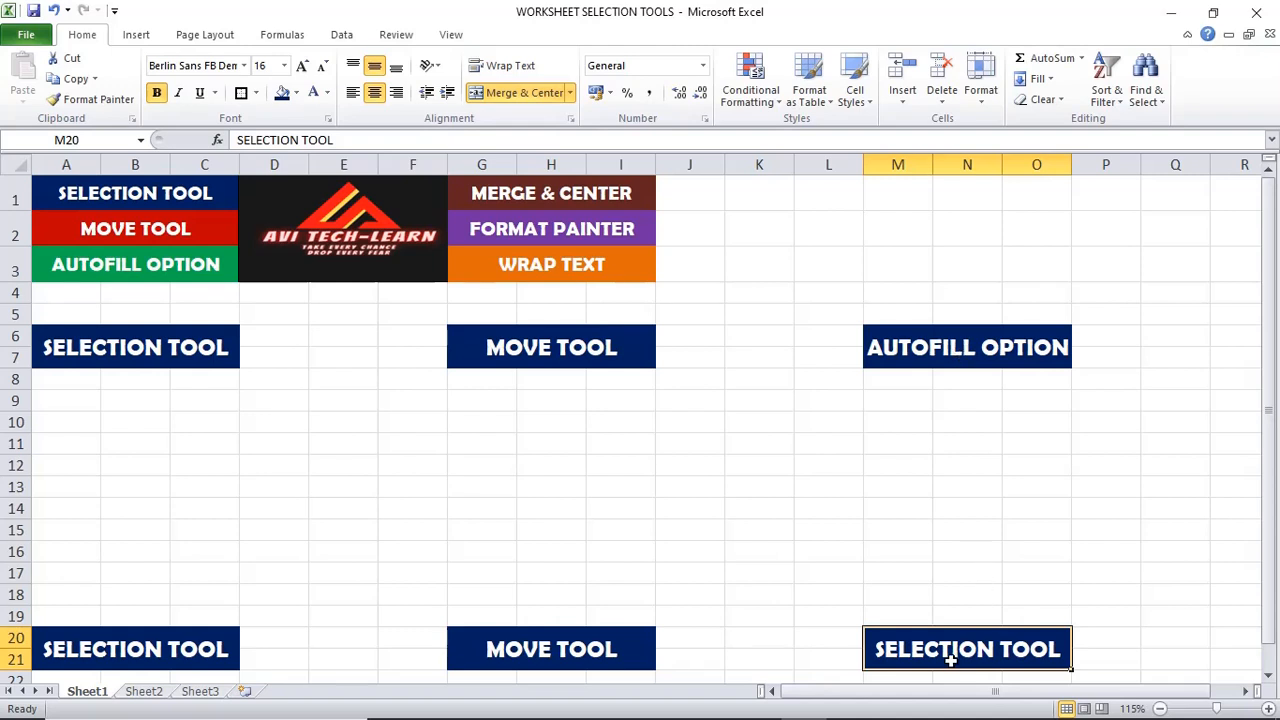
type("AUTOFILL ")
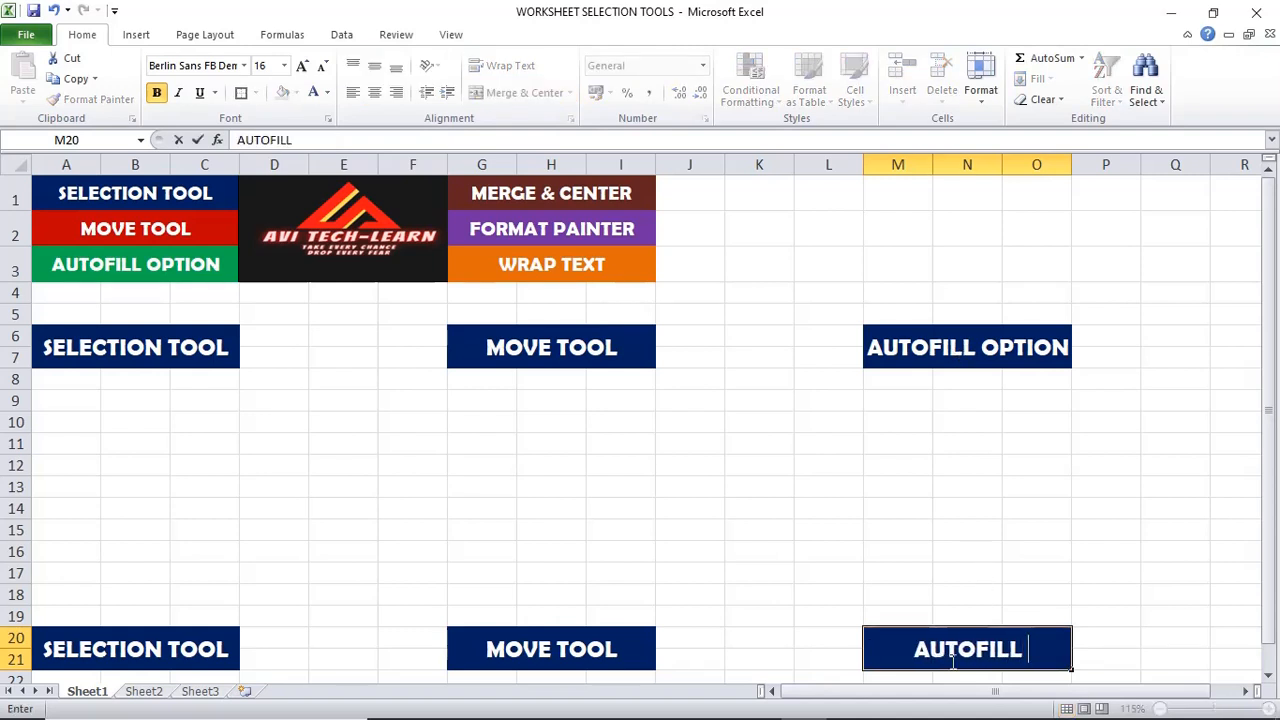
type("OPTION")
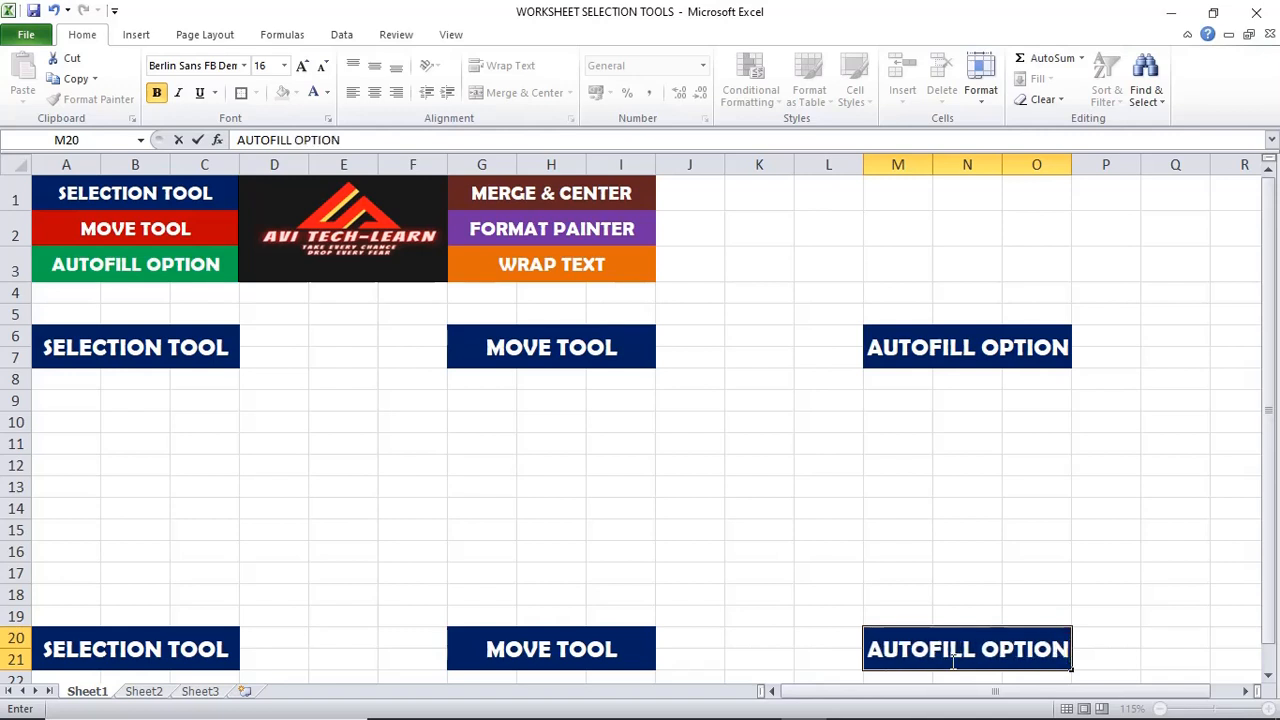
left_click(687, 443)
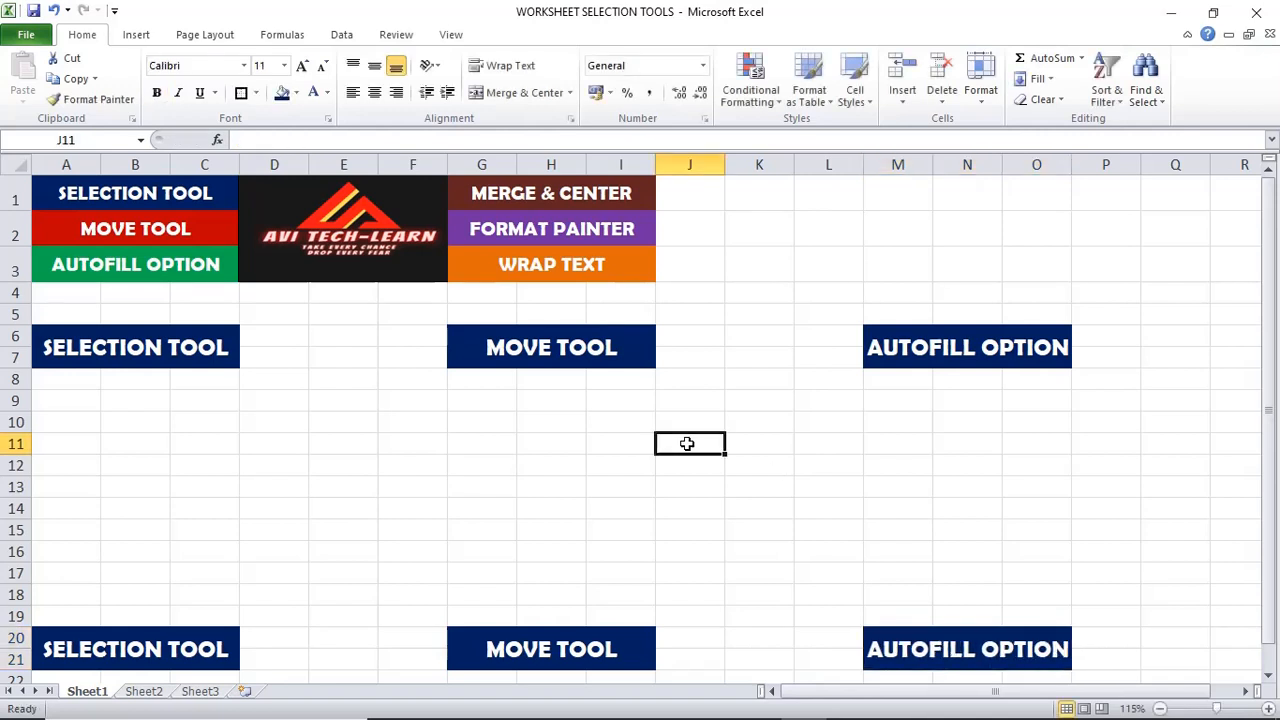
Fill the merged MOVE TOOL cell at G6 with the standard dark red.
left_click(207, 229)
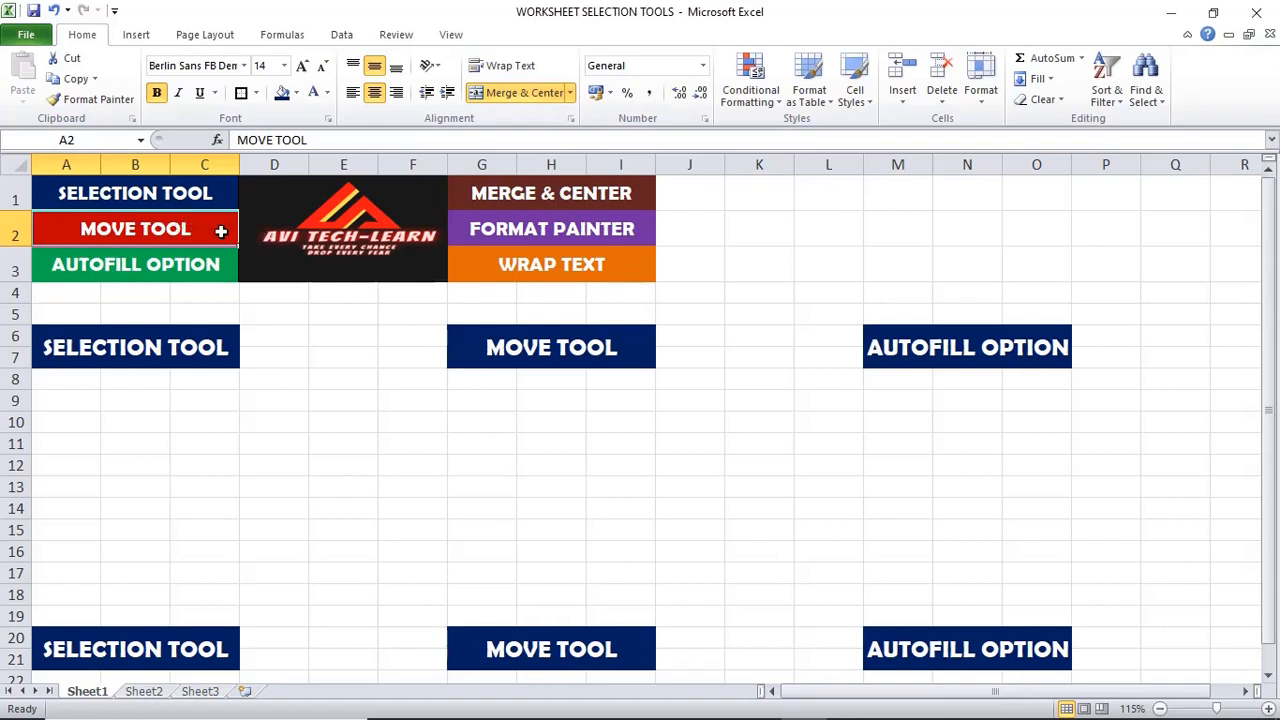
left_click(632, 347)
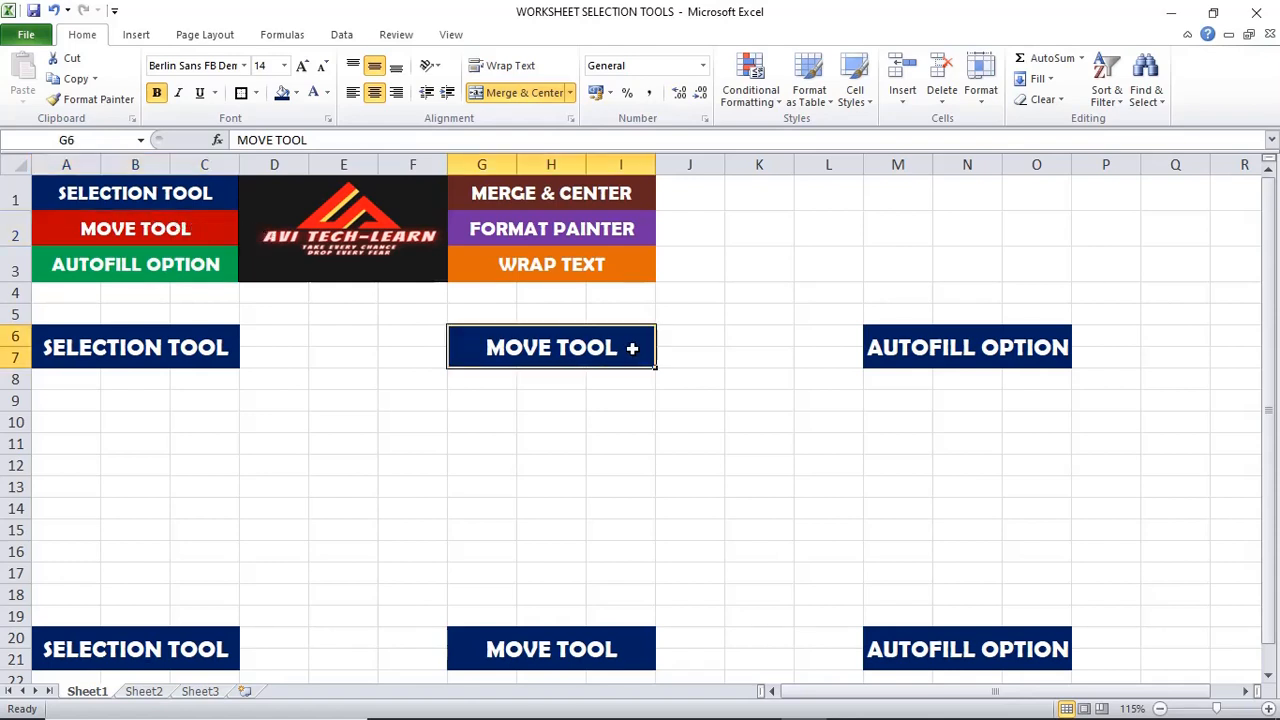
left_click(297, 93)
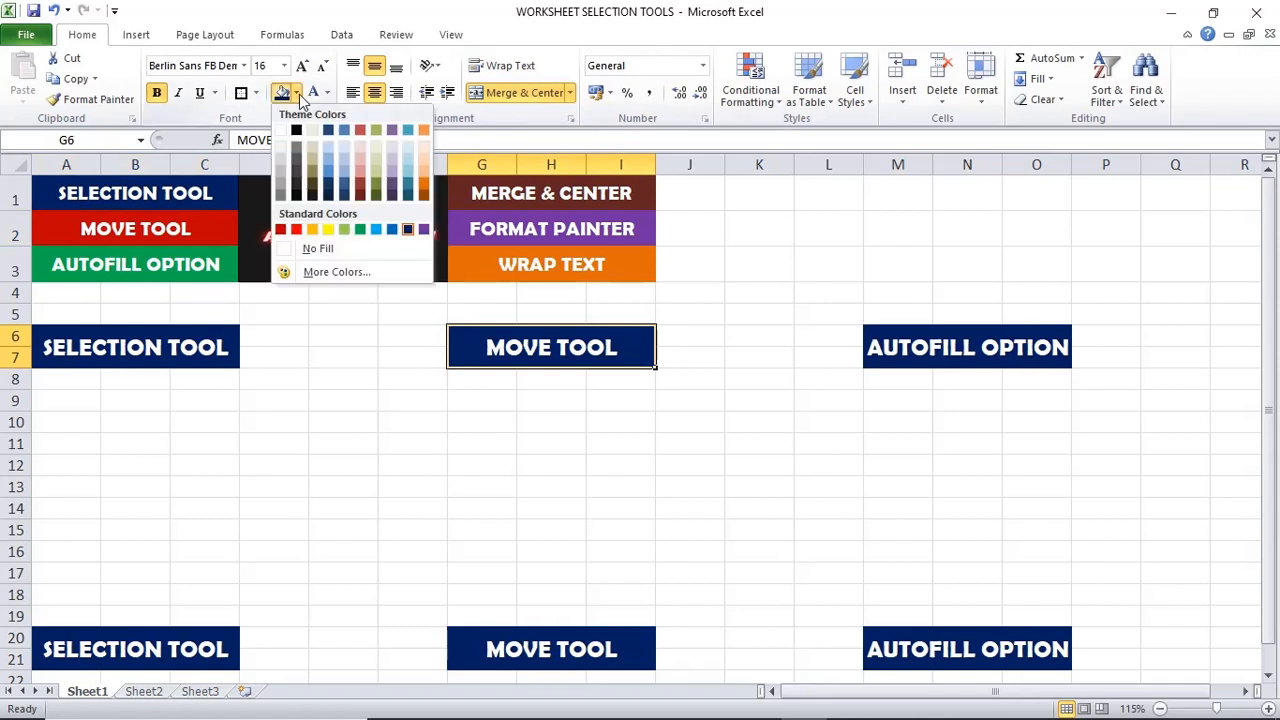
left_click(282, 232)
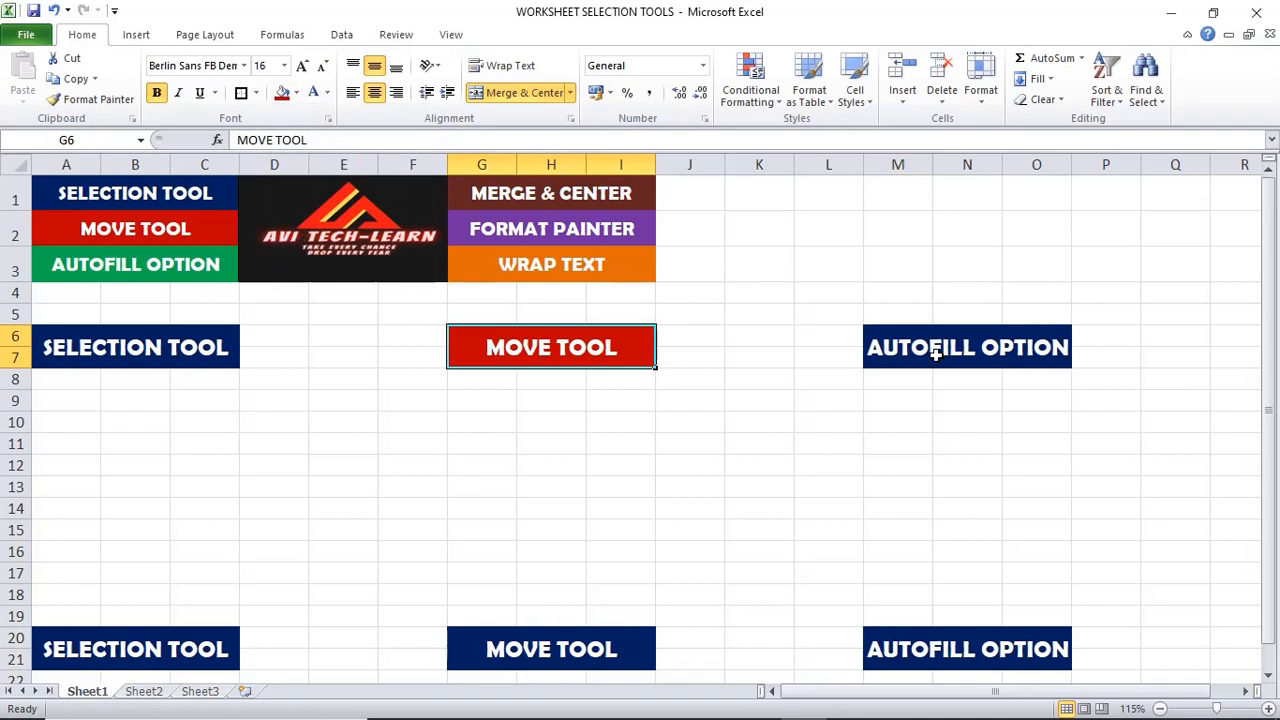
Fill the merged AUTOFILL OPTION heading at M6 with the standard green.
left_click(965, 338)
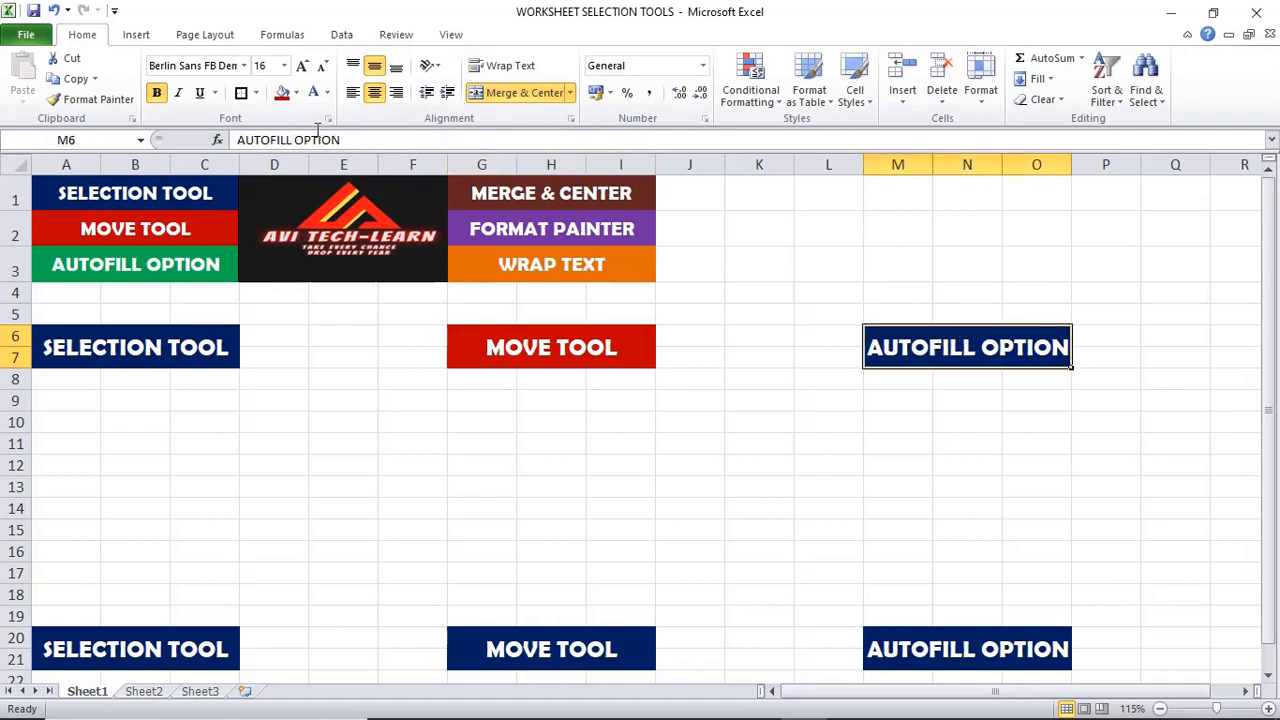
left_click(297, 93)
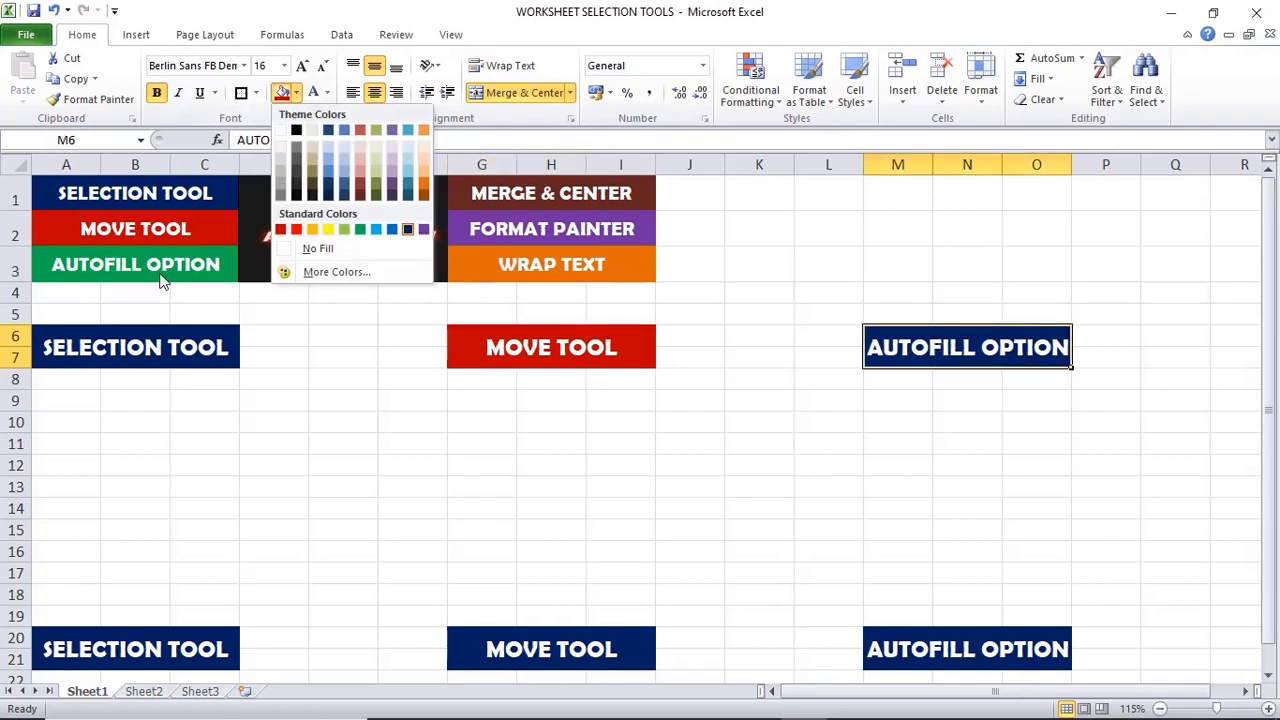
left_click(361, 231)
left_click(1079, 424)
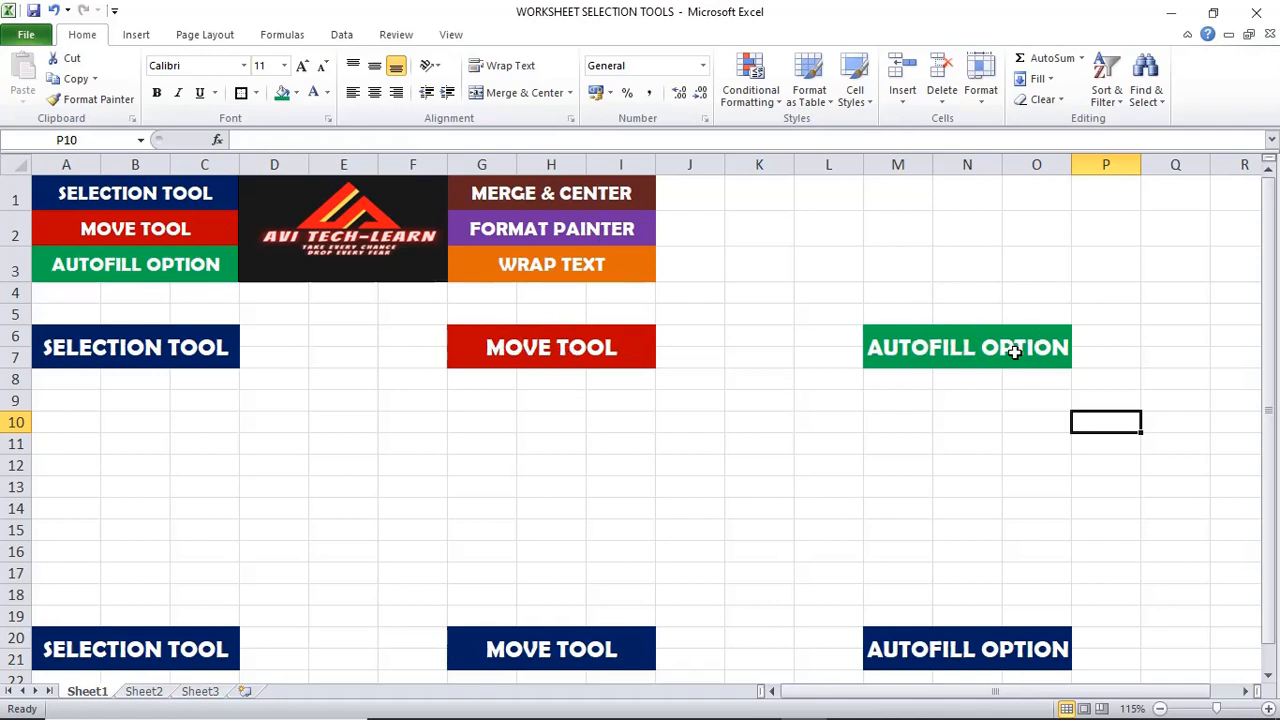
Increase the font size of the MOVE TOOL heading at G6 to 18.
left_click(645, 351)
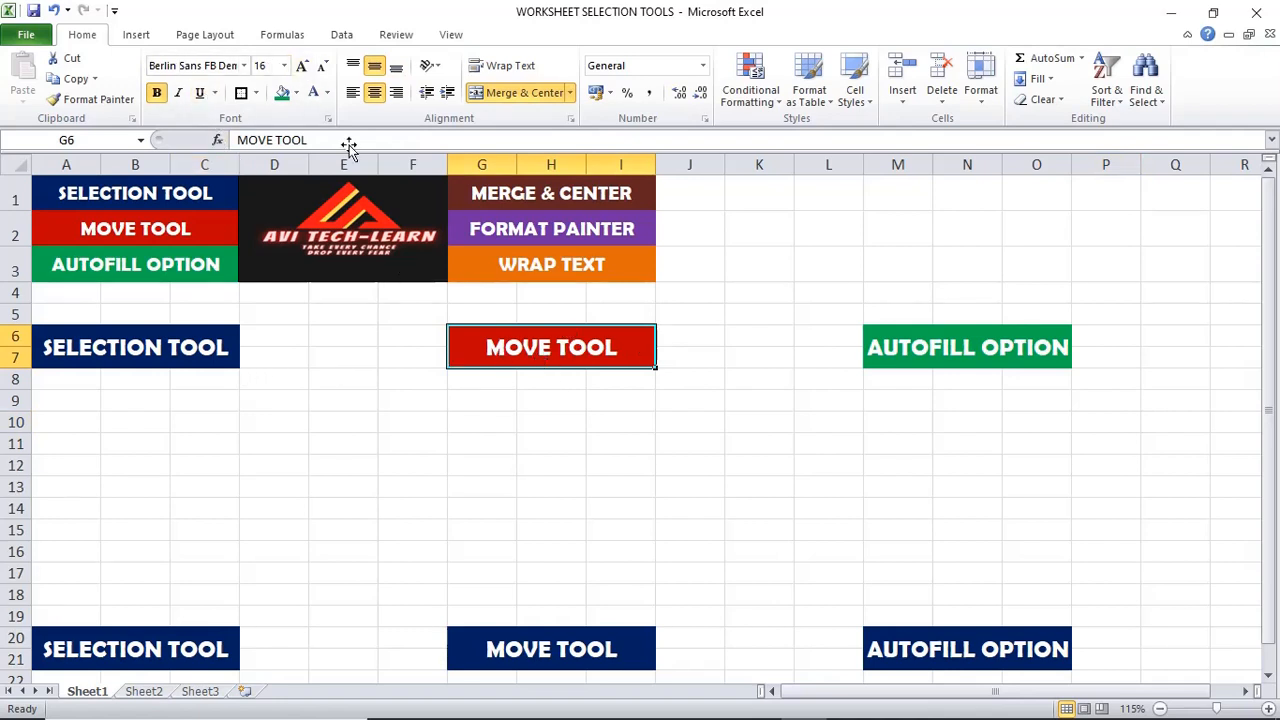
left_click(303, 67)
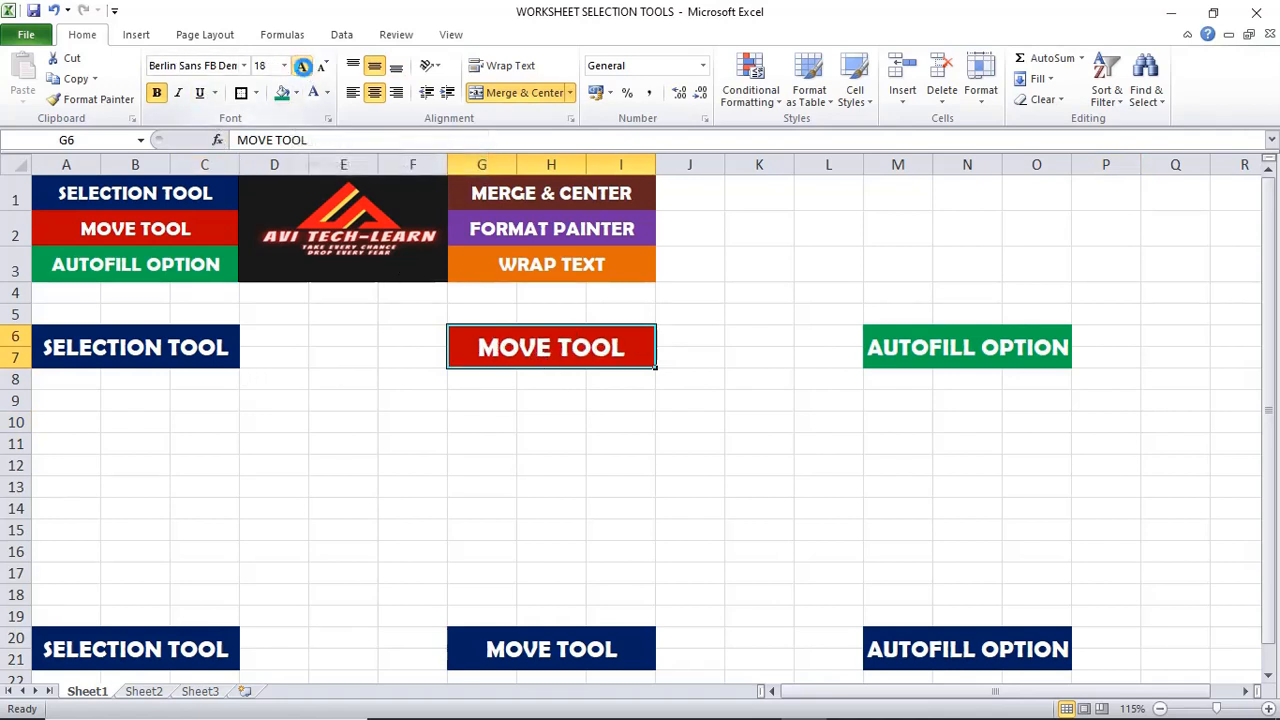
left_click(621, 657)
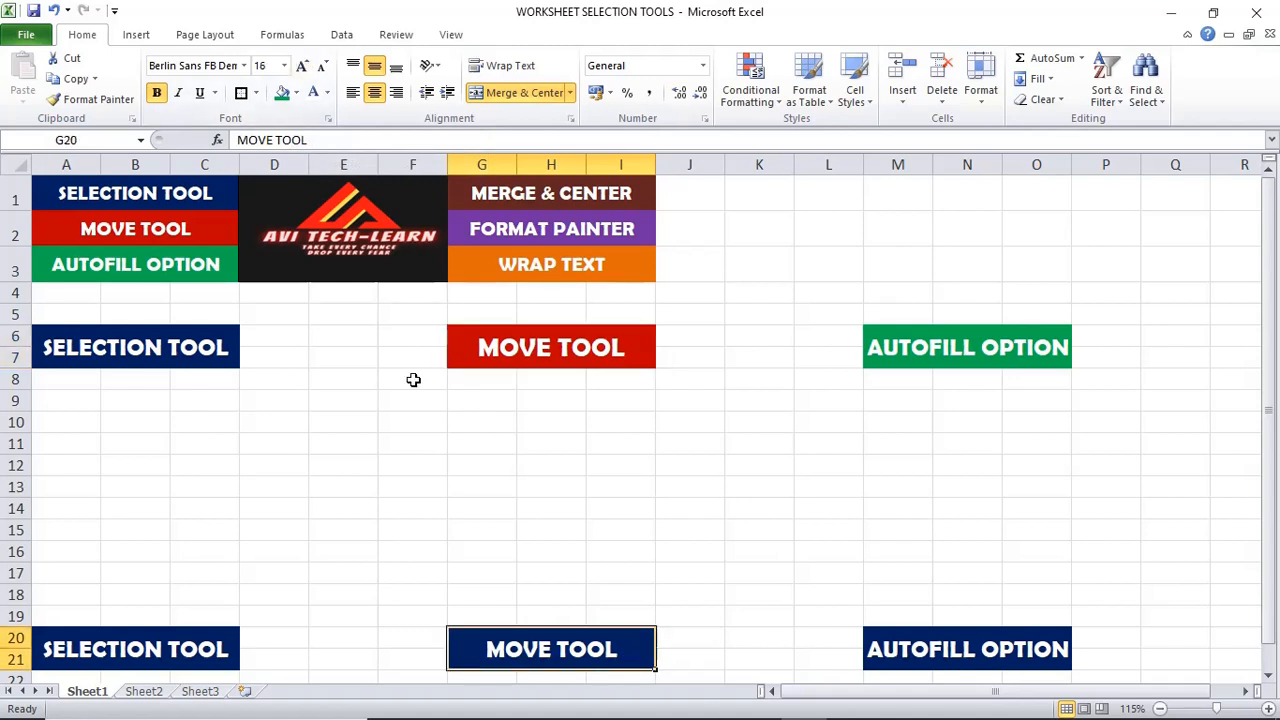
left_click(546, 343)
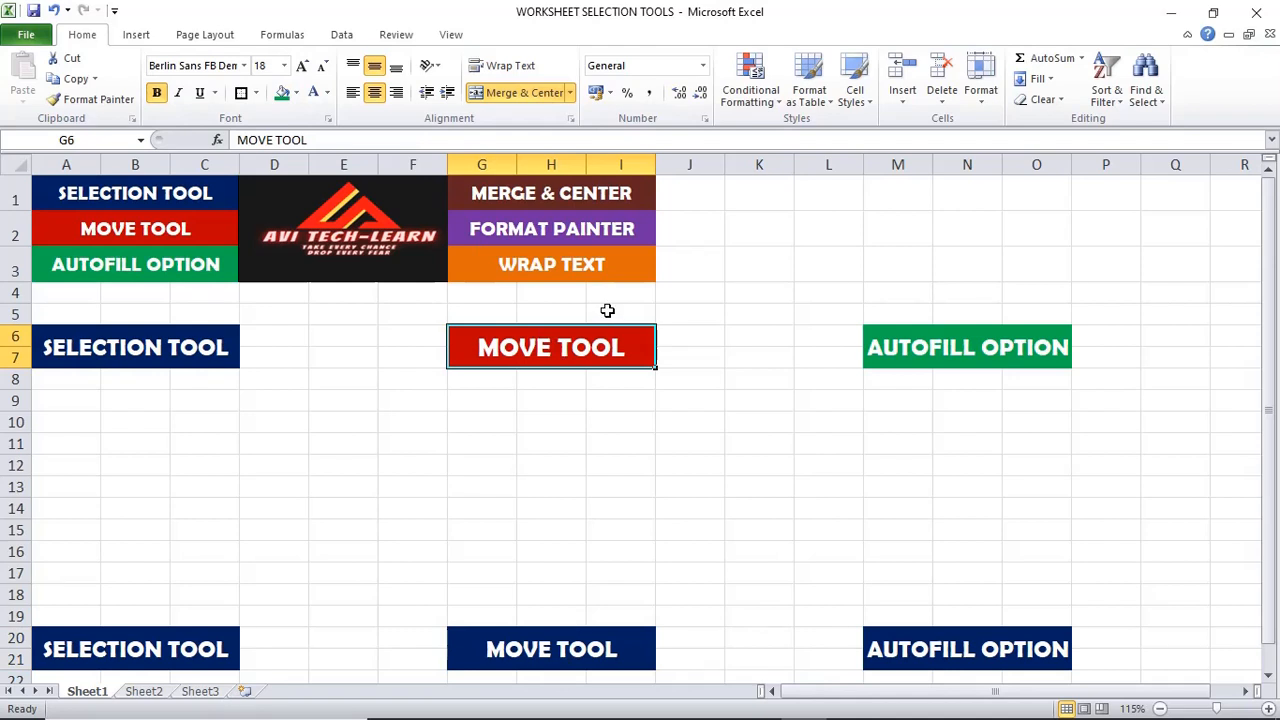
left_click(665, 501)
left_click(623, 664)
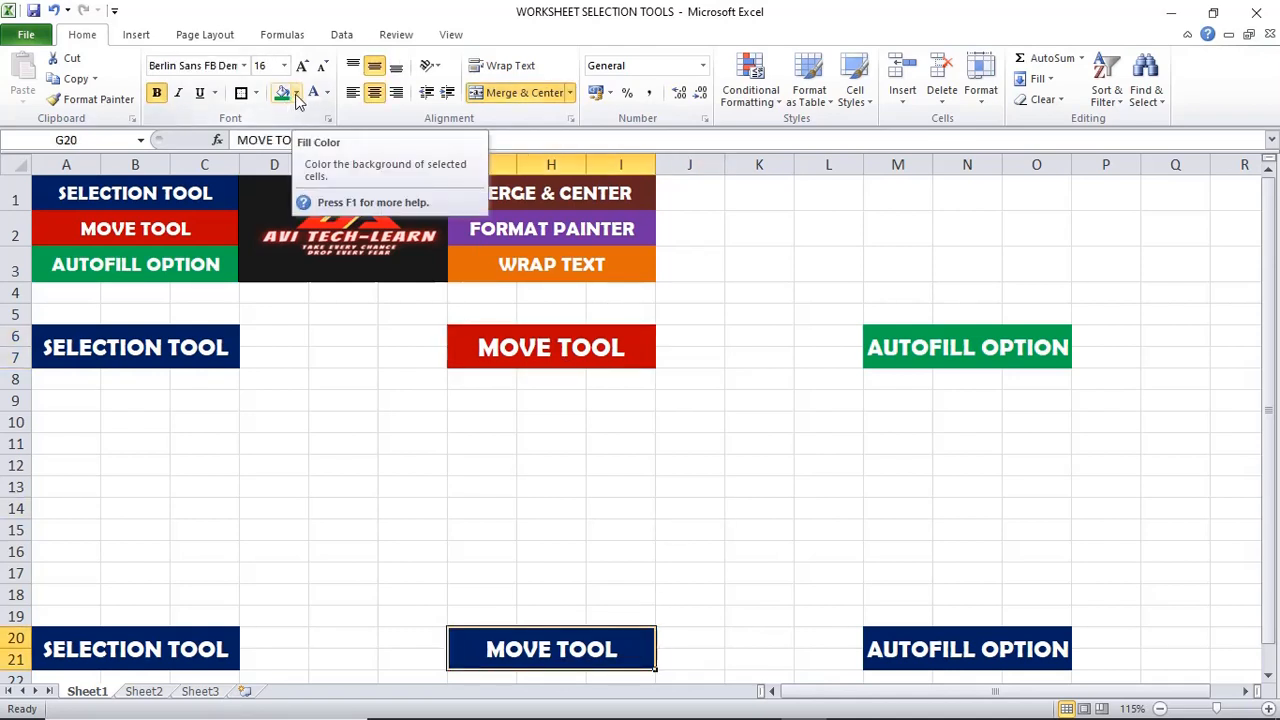
left_click(660, 440)
Change the font of the MOVE TOOL heading at G6 to Arial Black.
left_click(614, 349)
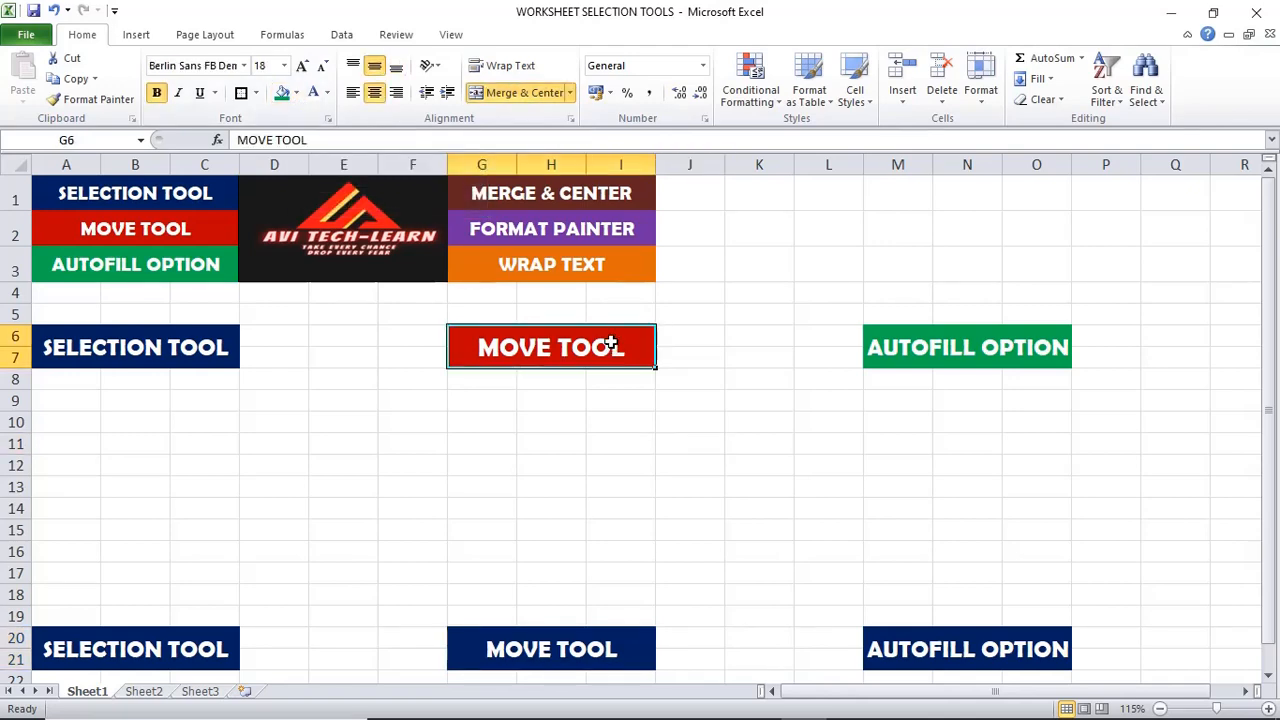
left_click(243, 65)
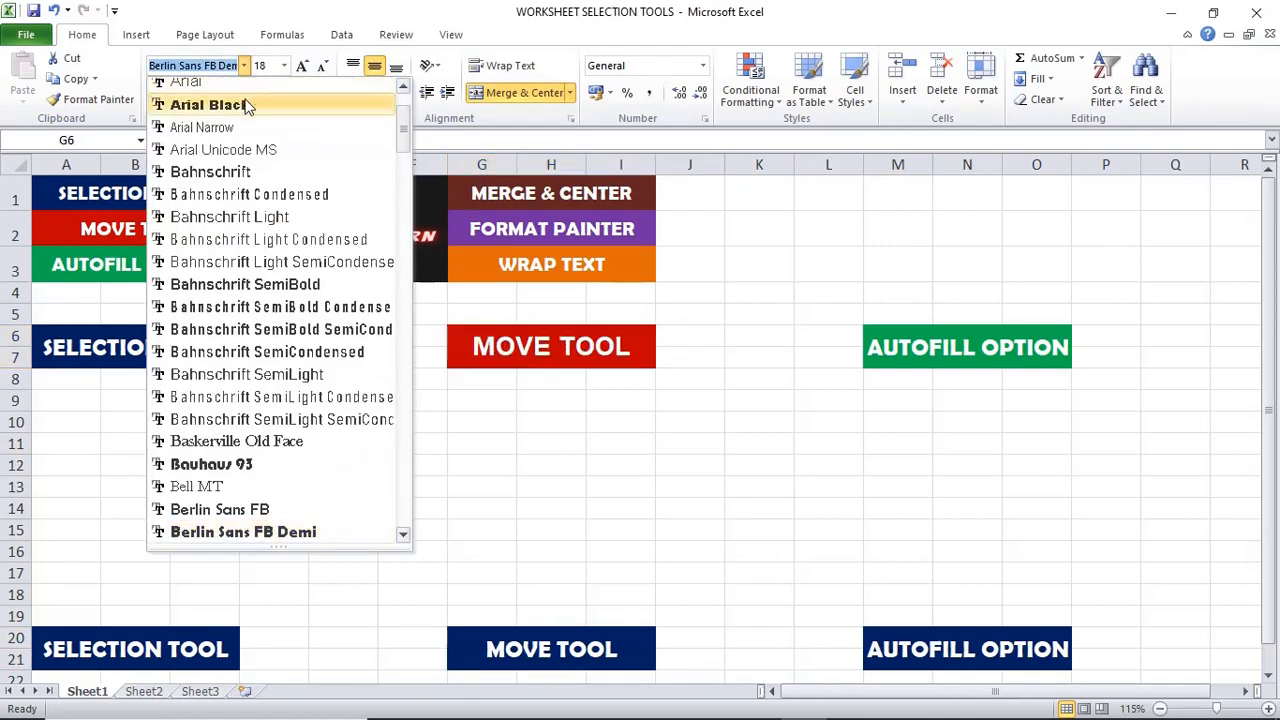
left_click(243, 105)
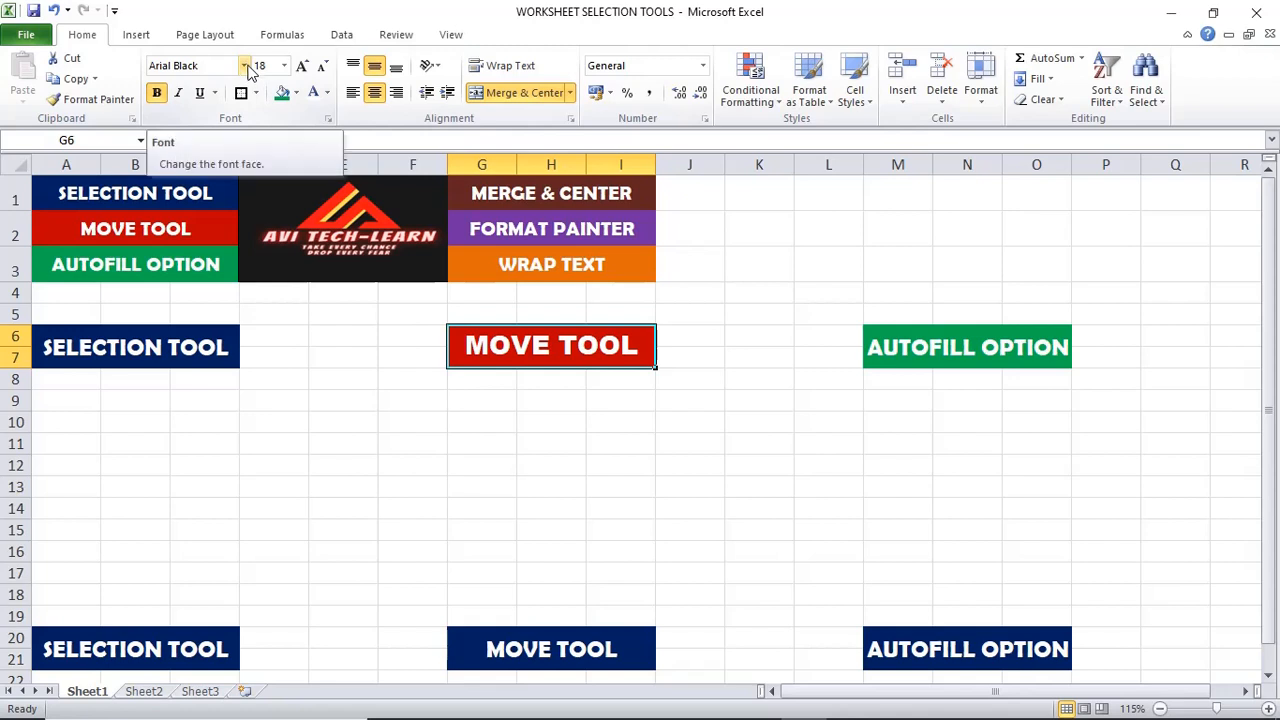
left_click(600, 417)
left_click(609, 348)
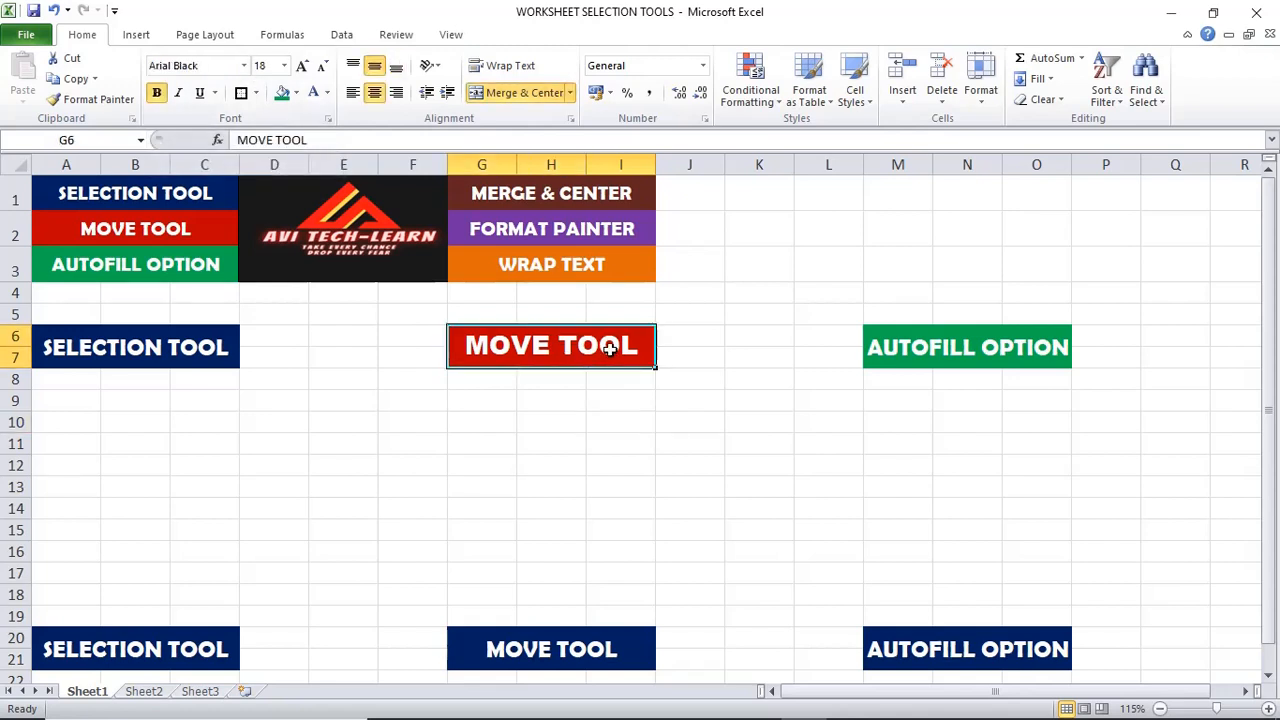
left_click(641, 458)
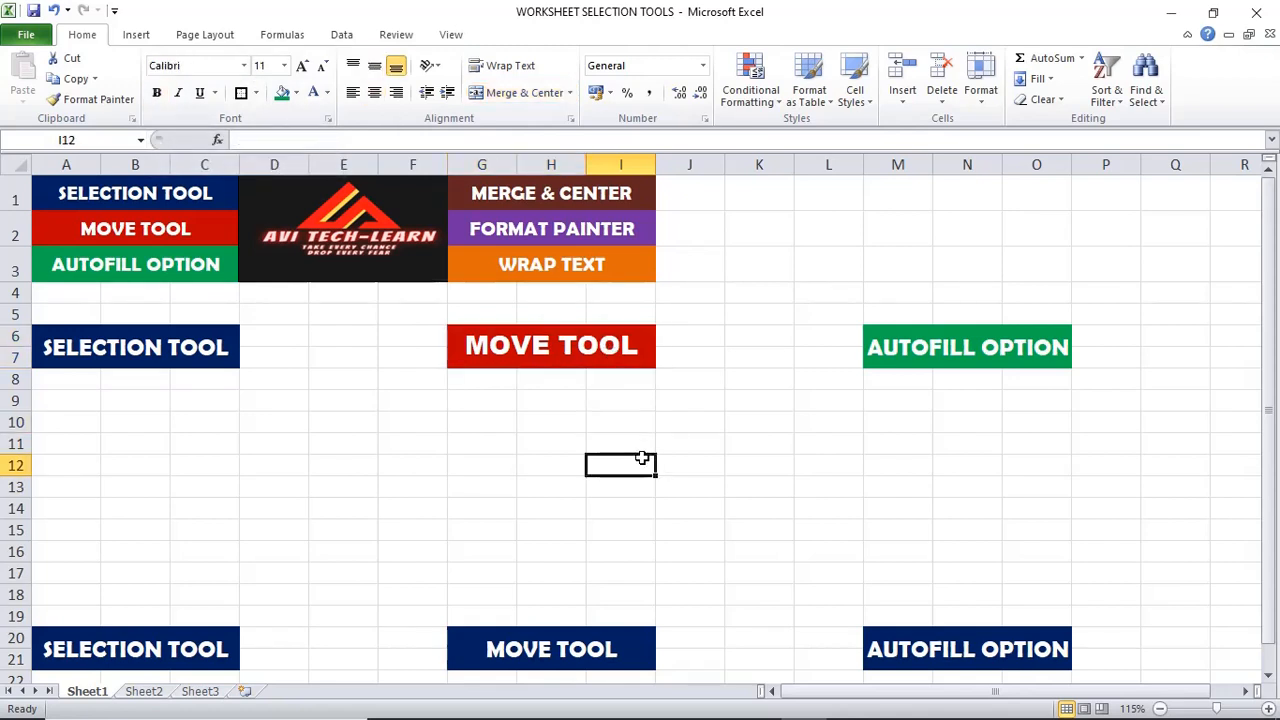
Copy the formatting of the MOVE TOOL heading at G6 onto the heading at G20 with Format Painter.
left_click(583, 348)
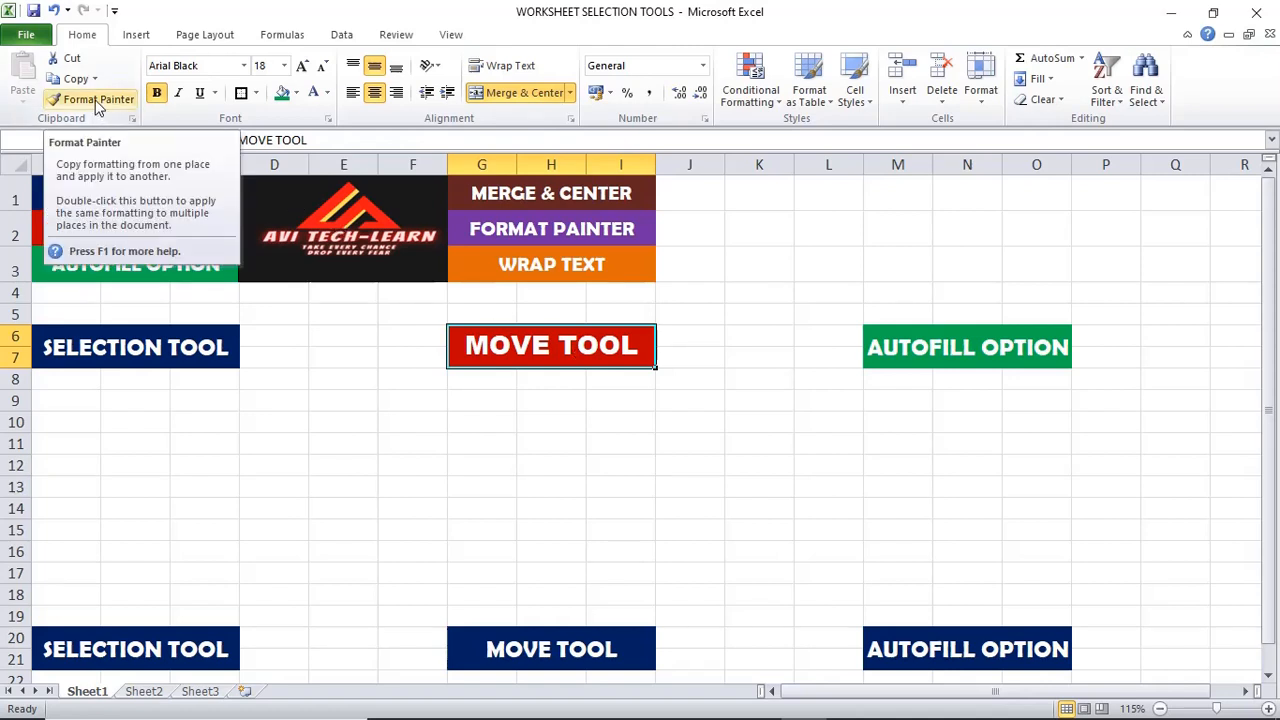
left_click(500, 418)
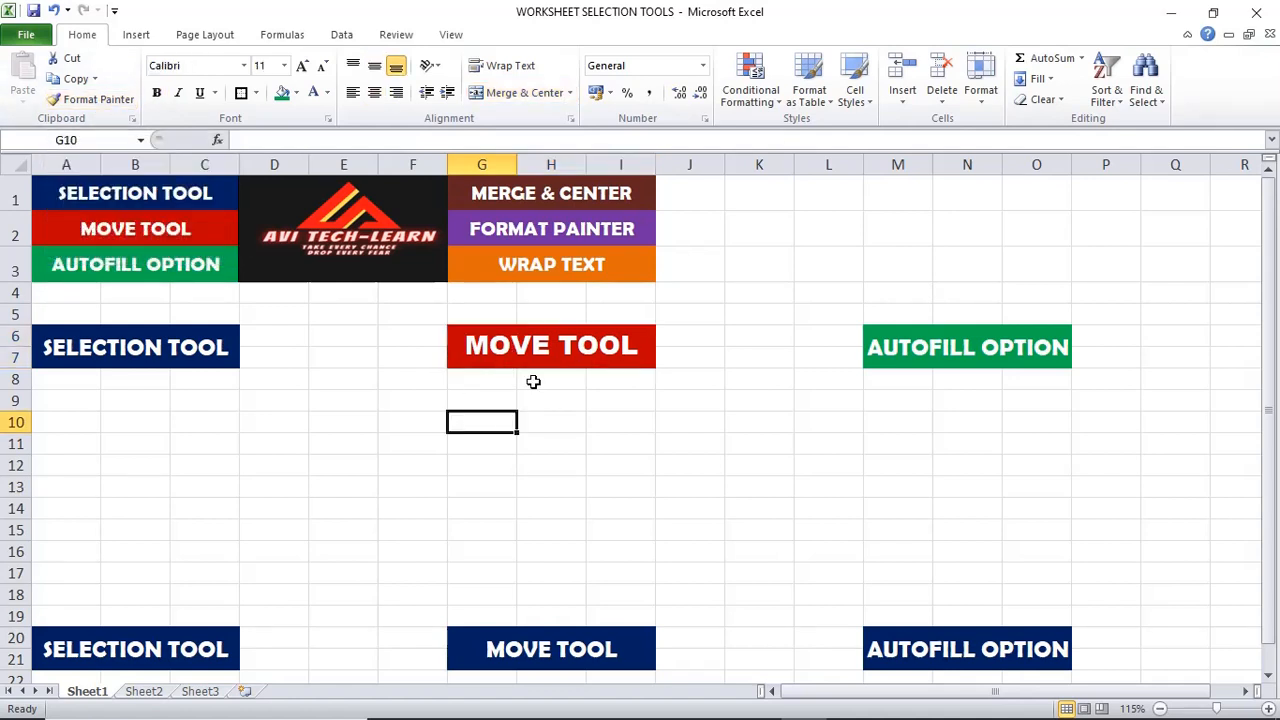
left_click(555, 349)
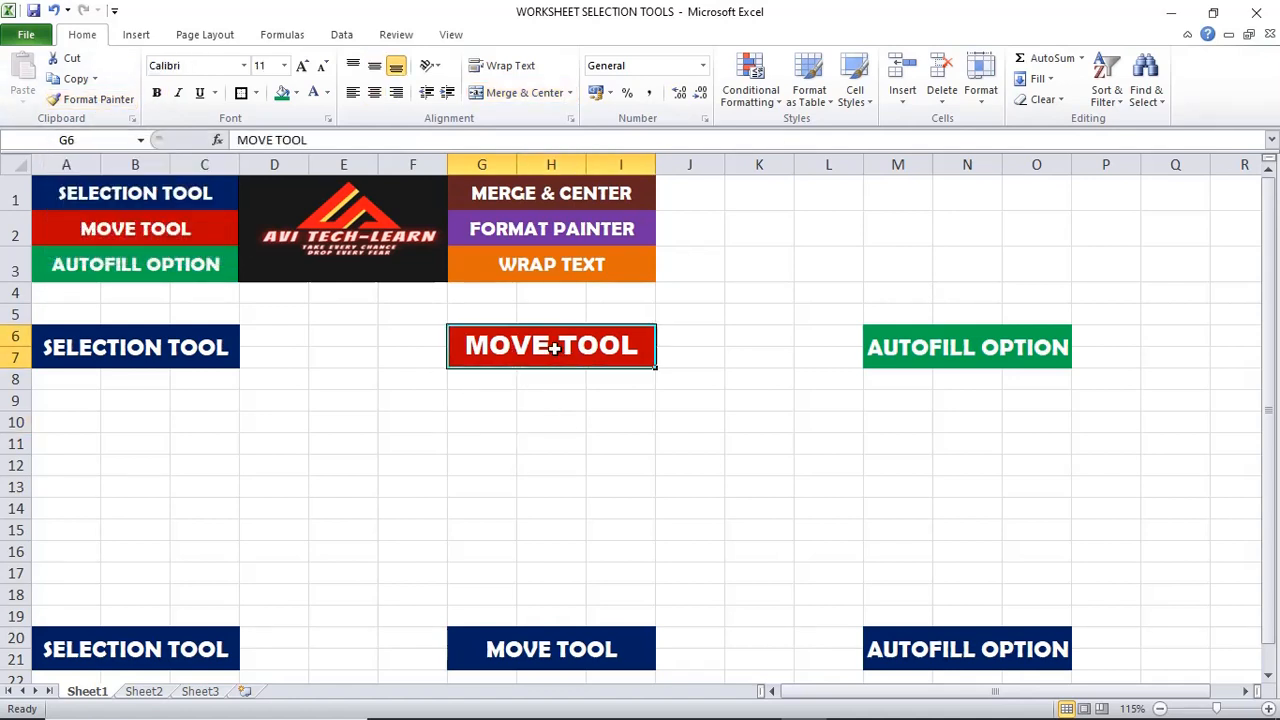
left_click(93, 102)
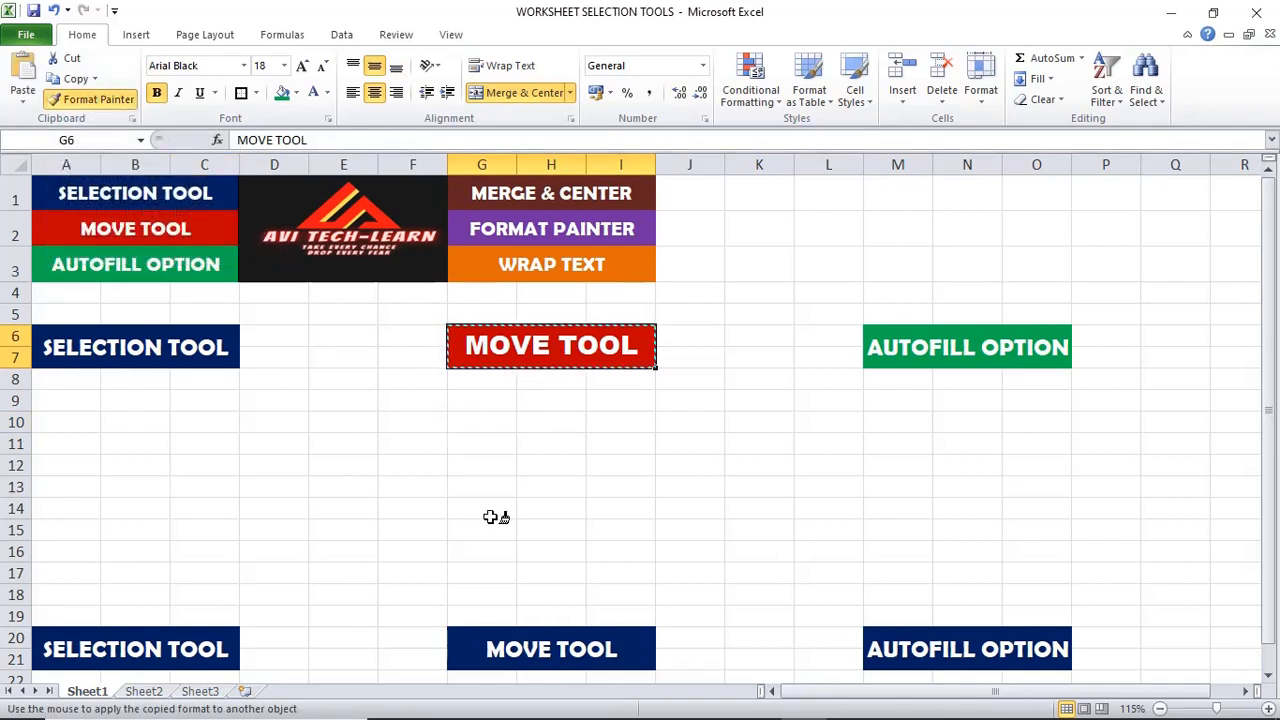
left_click(563, 643)
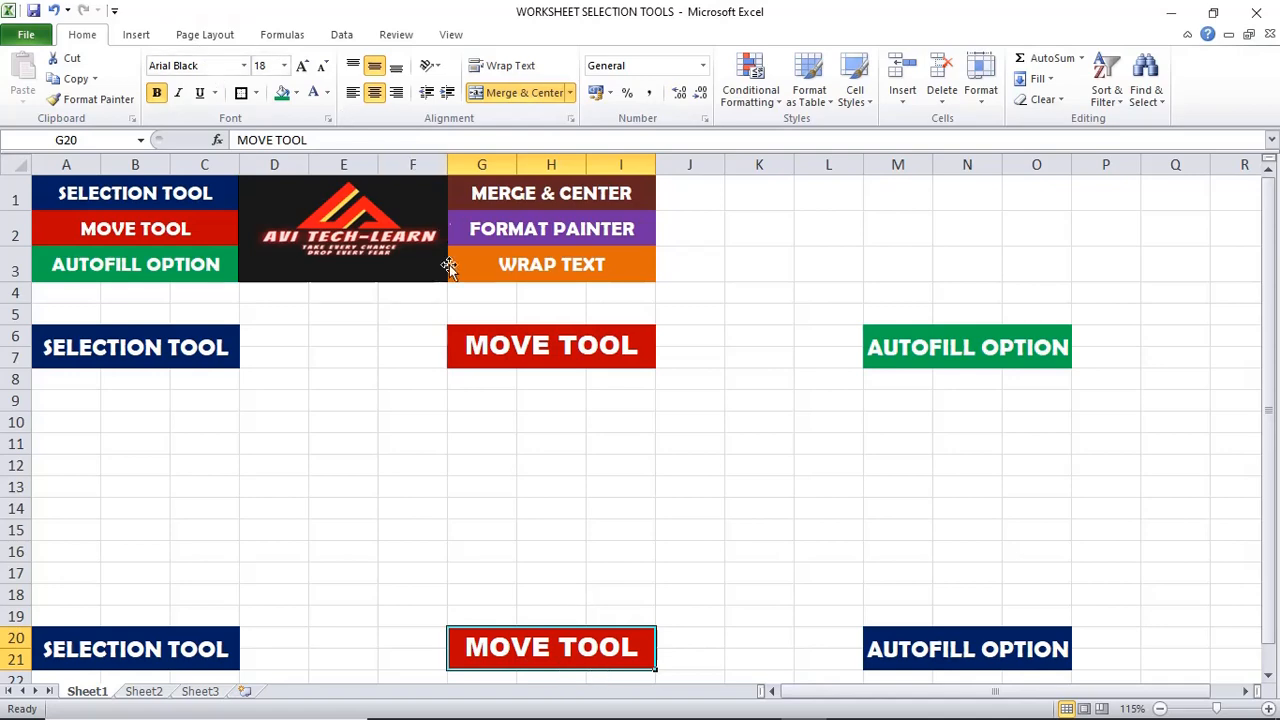
Set the G6 heading's font to Berlin Sans FB Demi and apply its formatting to the G20 heading with Format Painter.
left_click(508, 345)
left_click(243, 66)
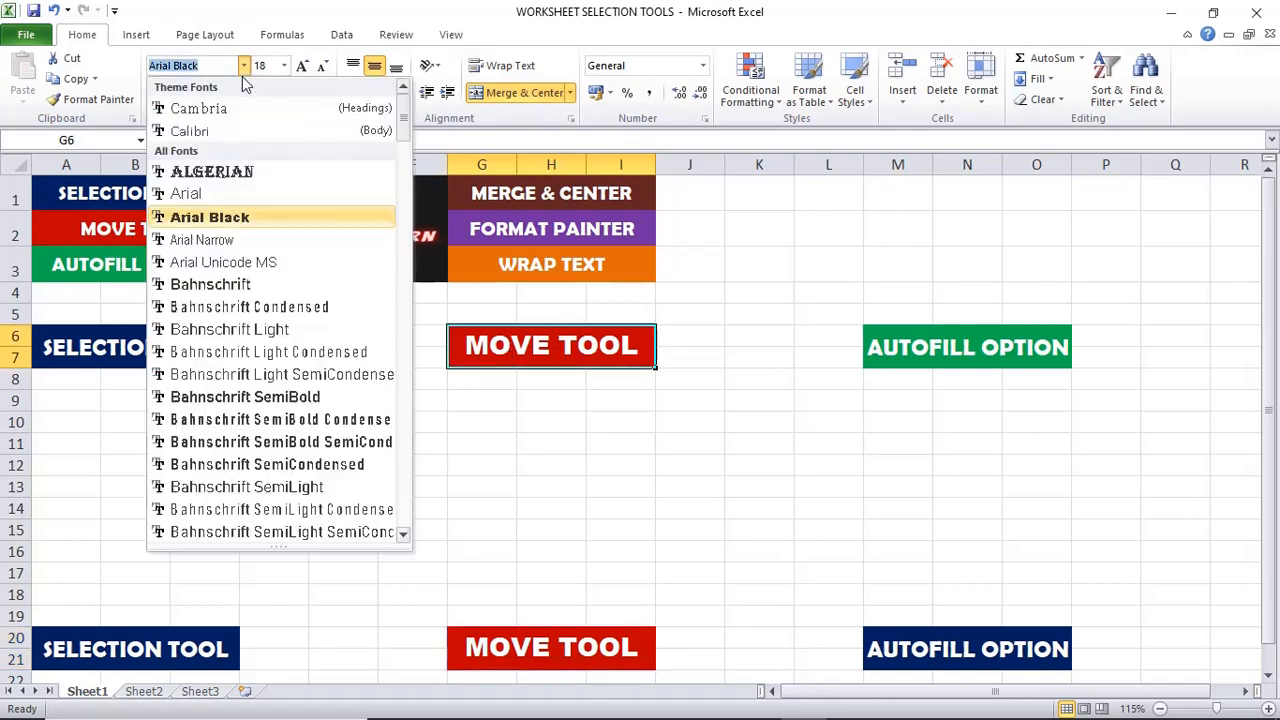
scroll(228, 255, "down", 3)
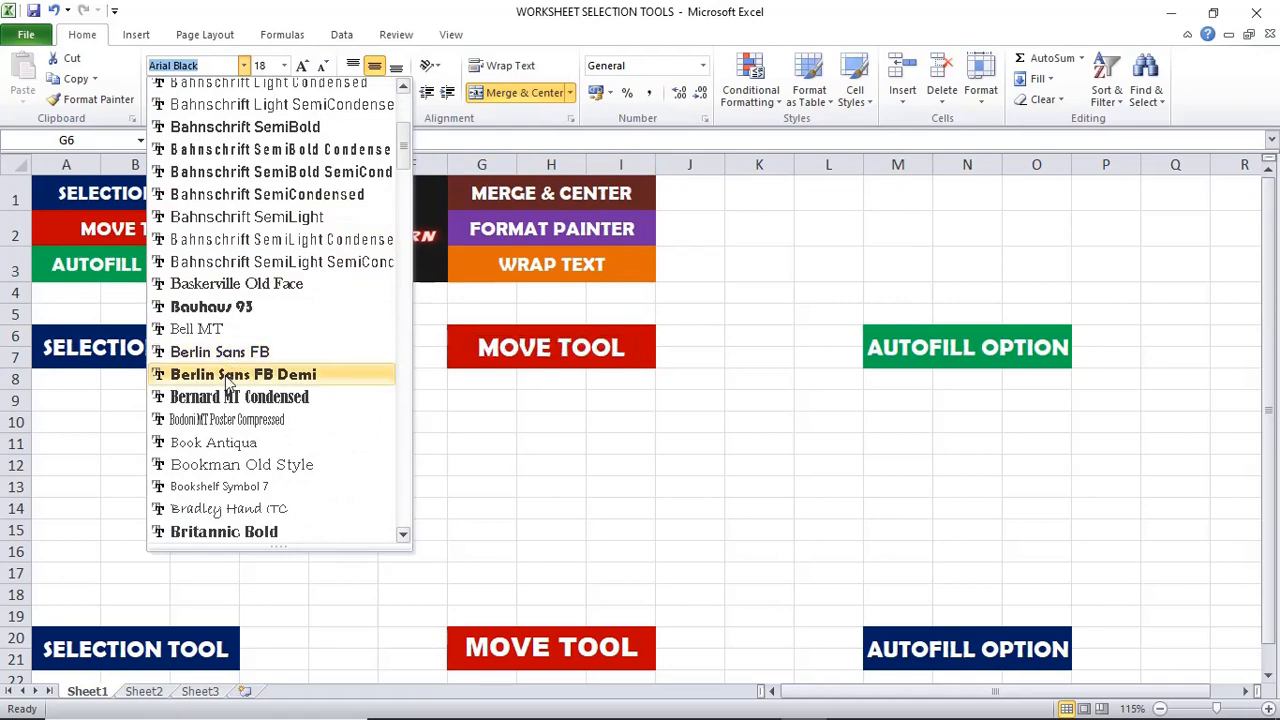
left_click(226, 378)
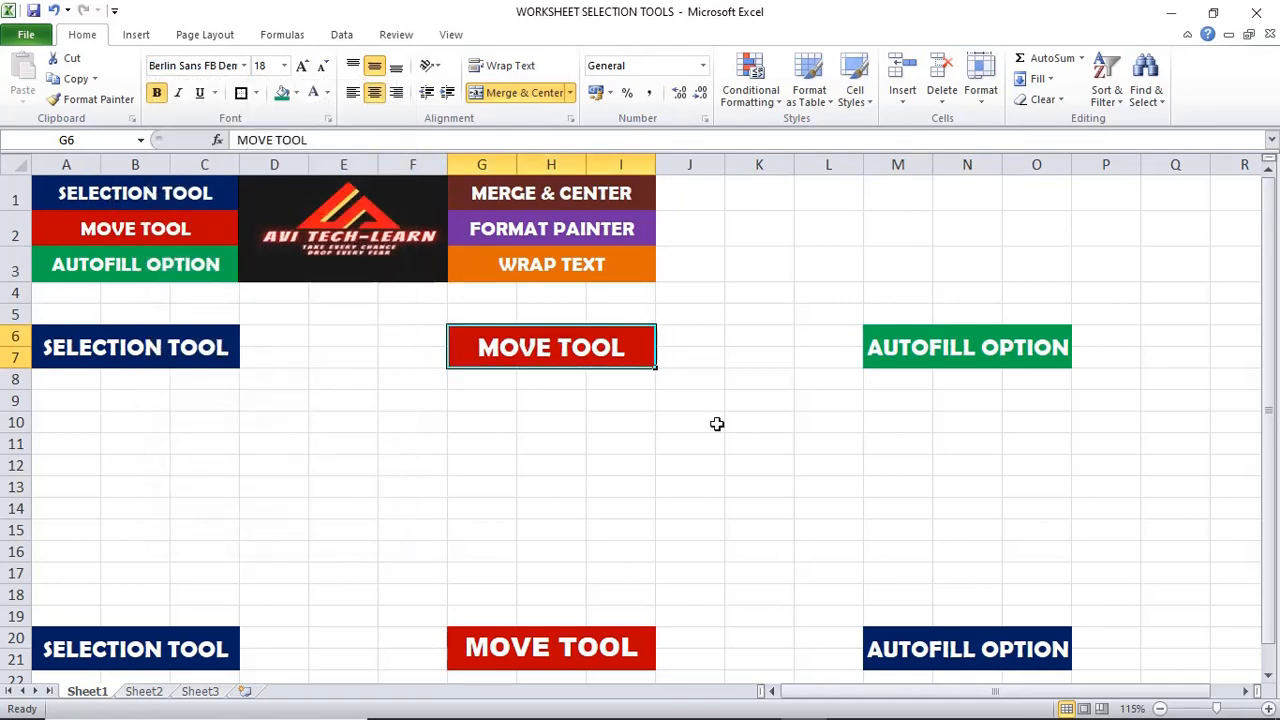
left_click(97, 101)
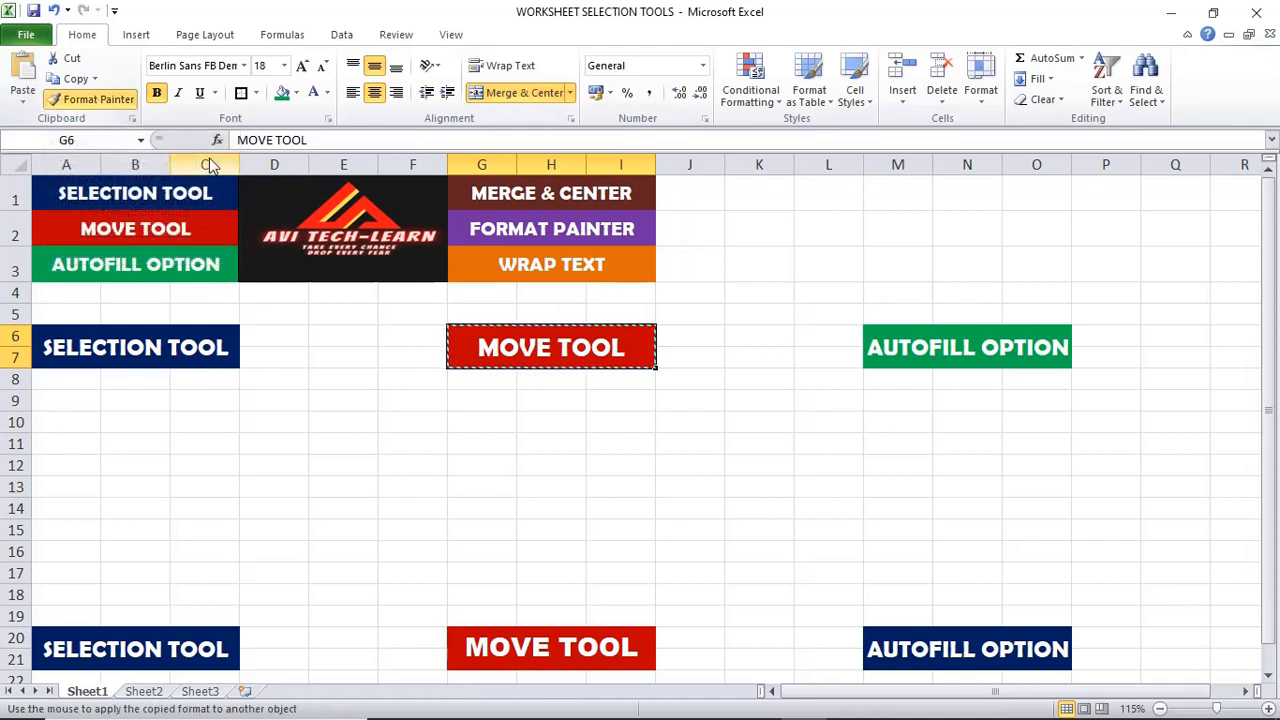
left_click(548, 638)
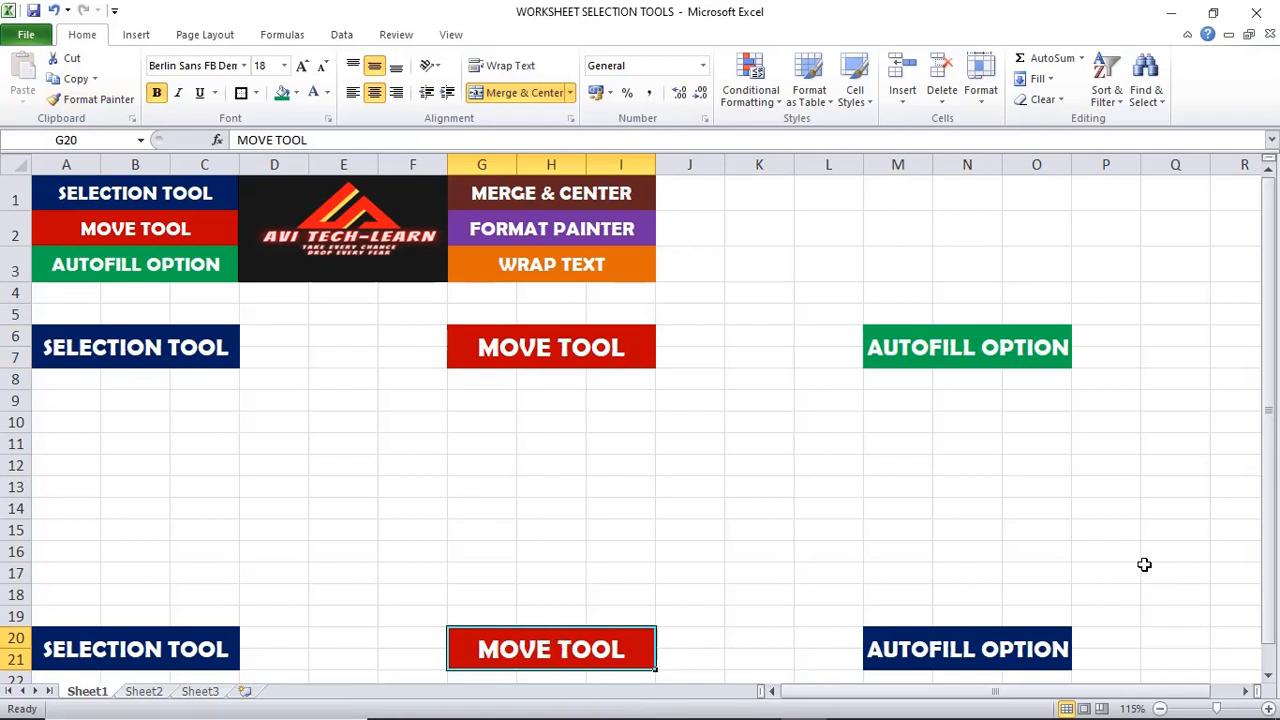
Copy the formatting of the AUTOFILL OPTION heading at M6 onto the heading at M20 with Format Painter.
left_click(986, 342)
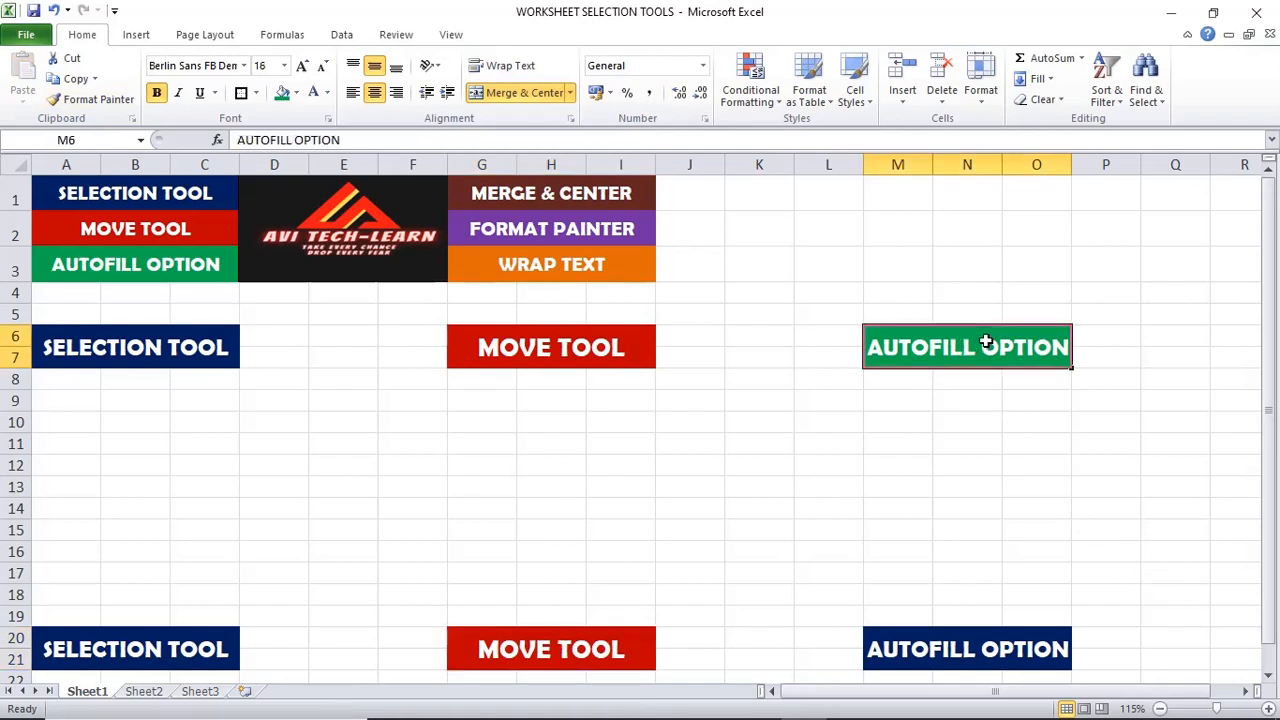
left_click(84, 104)
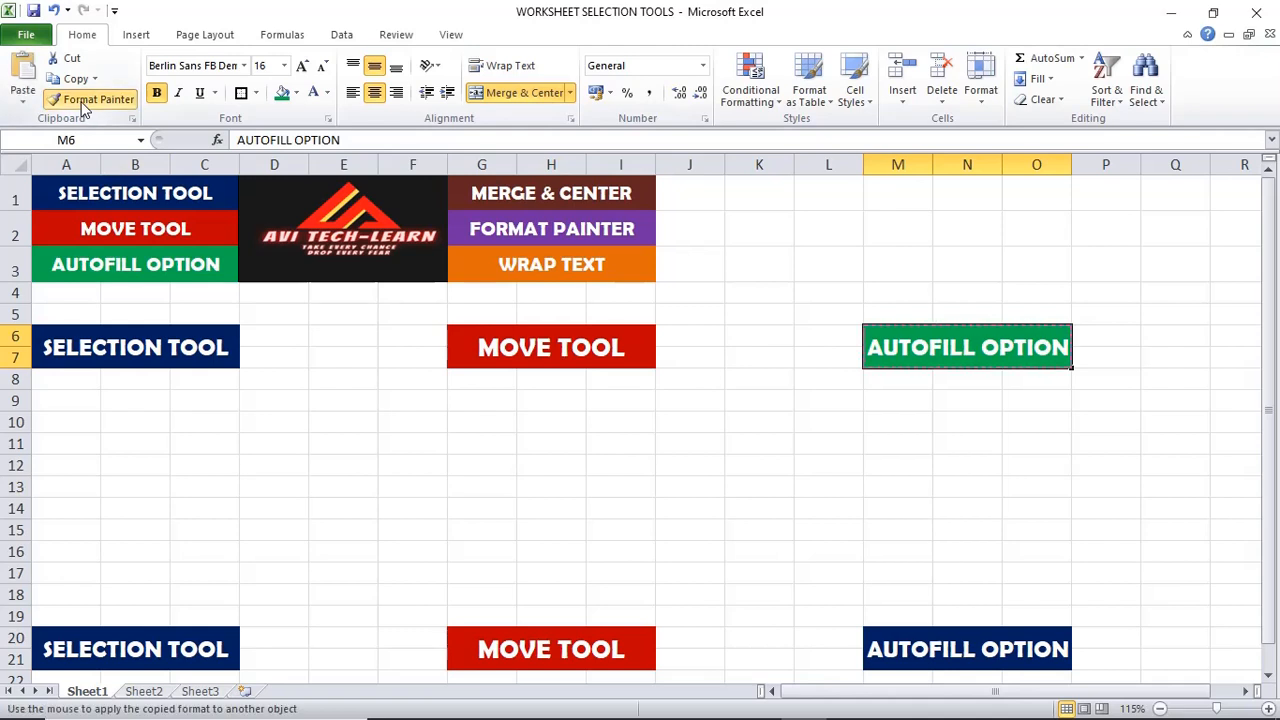
left_click(988, 637)
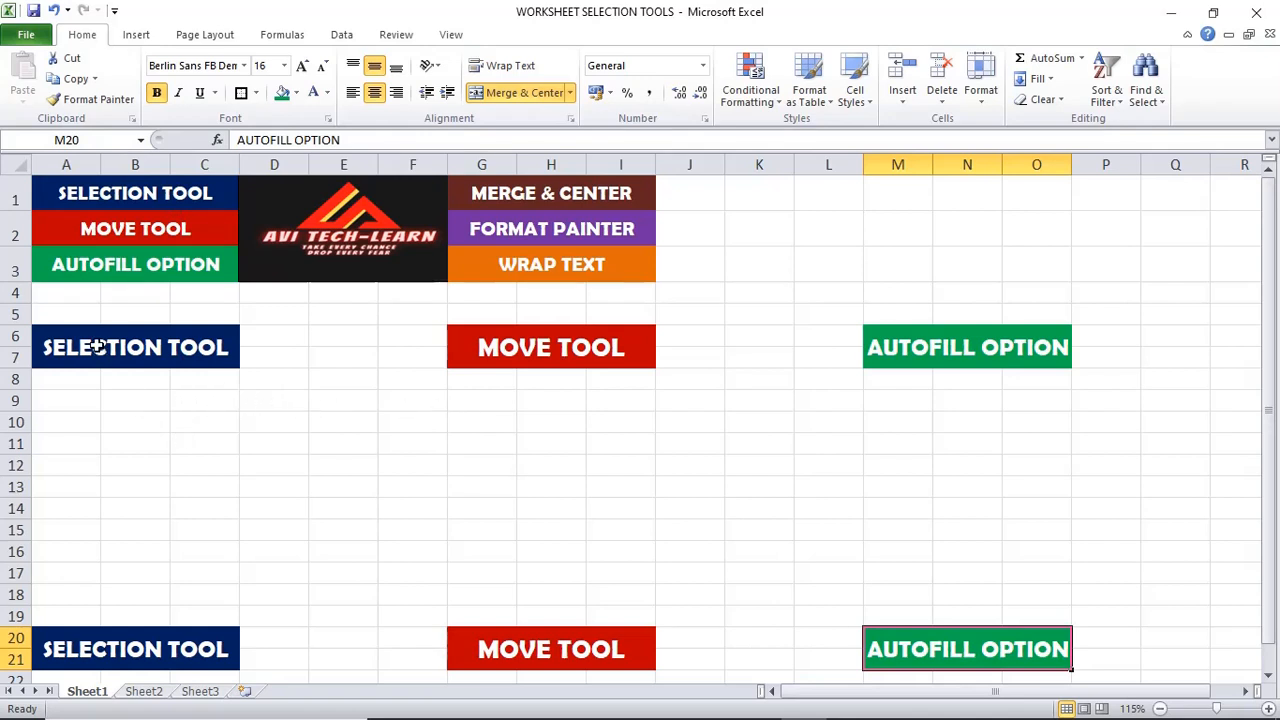
Apply All Borders to the range A6:O21 that holds the six tool headings.
left_click_drag(90, 346, 1012, 651)
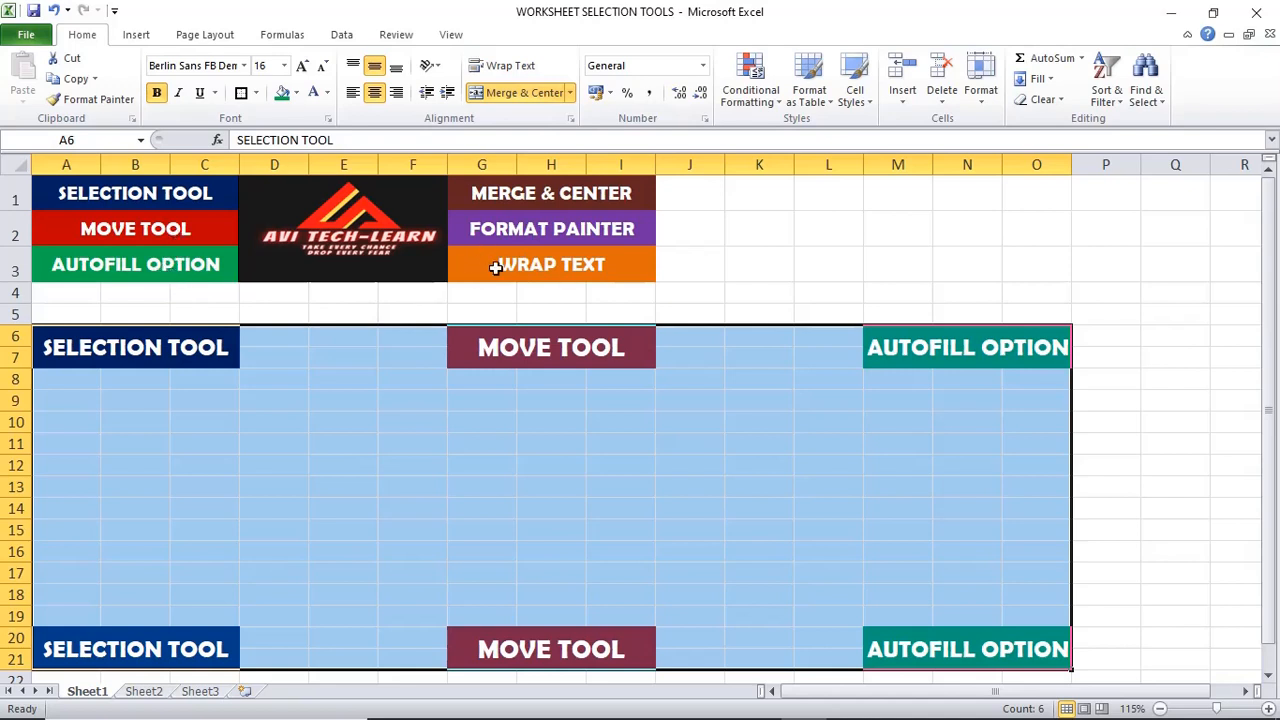
left_click(429, 451)
left_click_drag(132, 344, 943, 650)
left_click(257, 95)
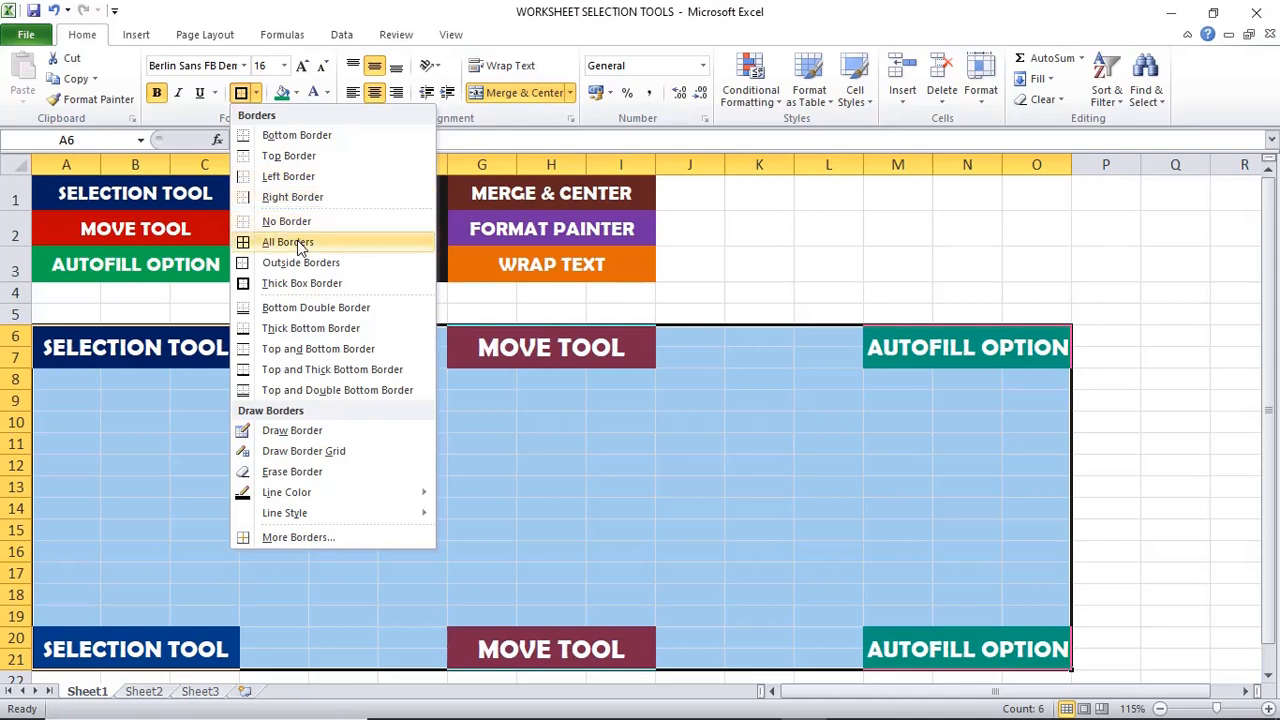
left_click(297, 242)
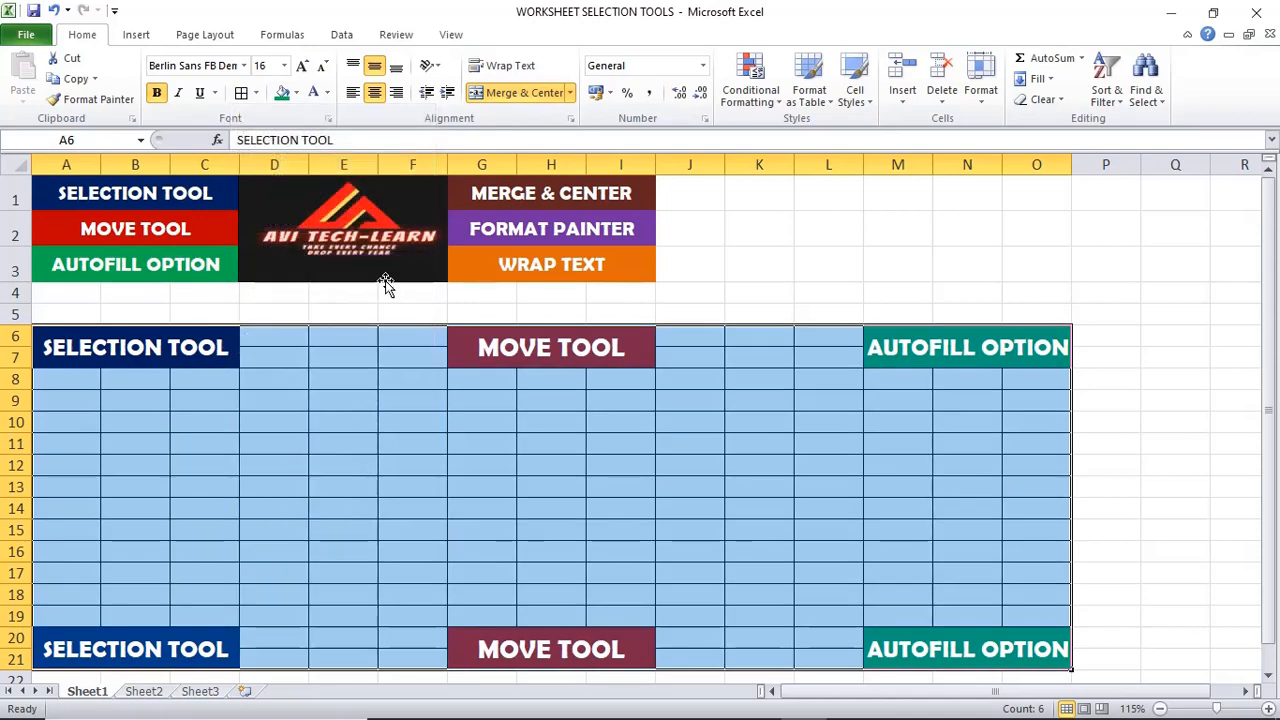
left_click(770, 457)
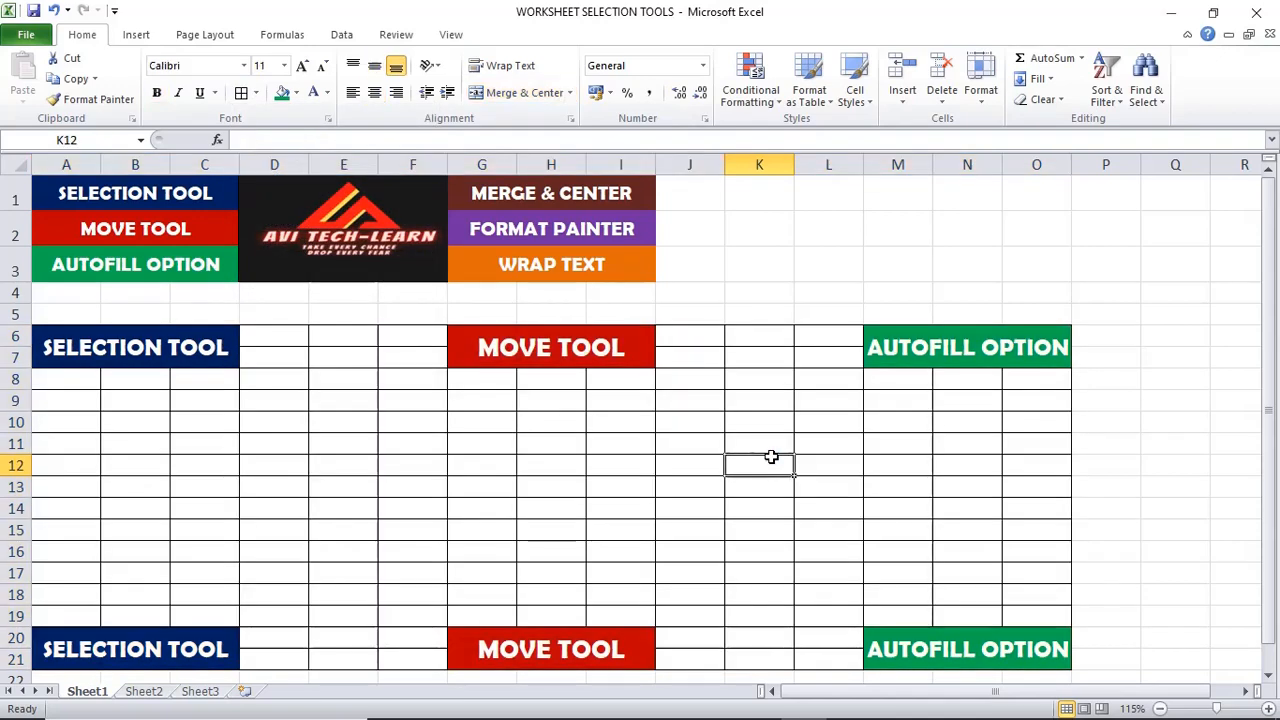
Merge and center the range D6:F21 between the SELECTION TOOL and MOVE TOOL columns.
left_click_drag(86, 350, 205, 655)
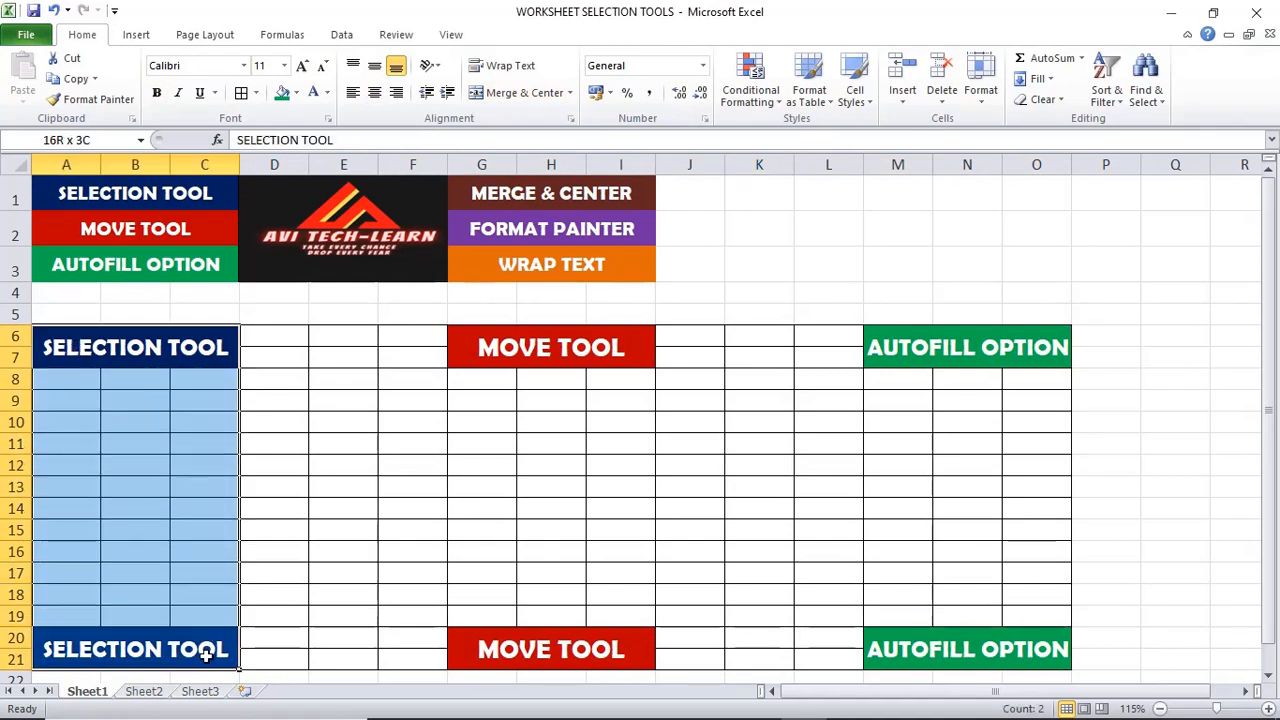
left_click(400, 548)
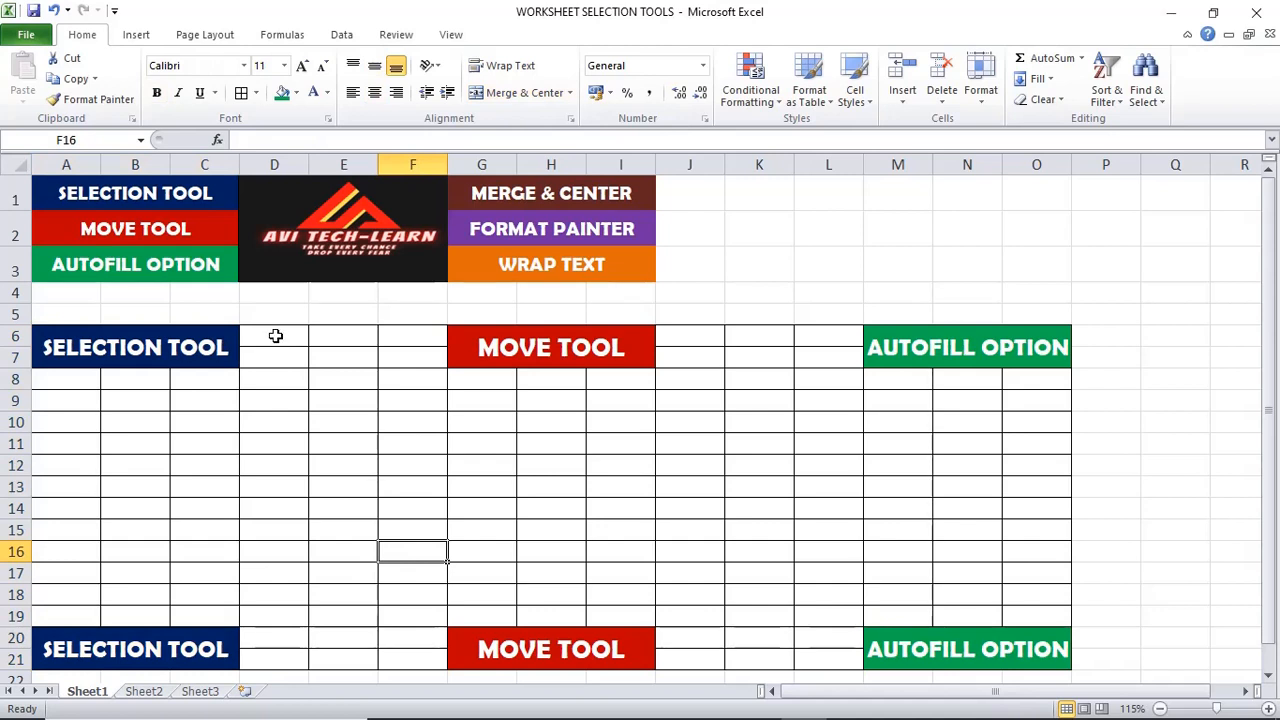
left_click_drag(274, 336, 421, 646)
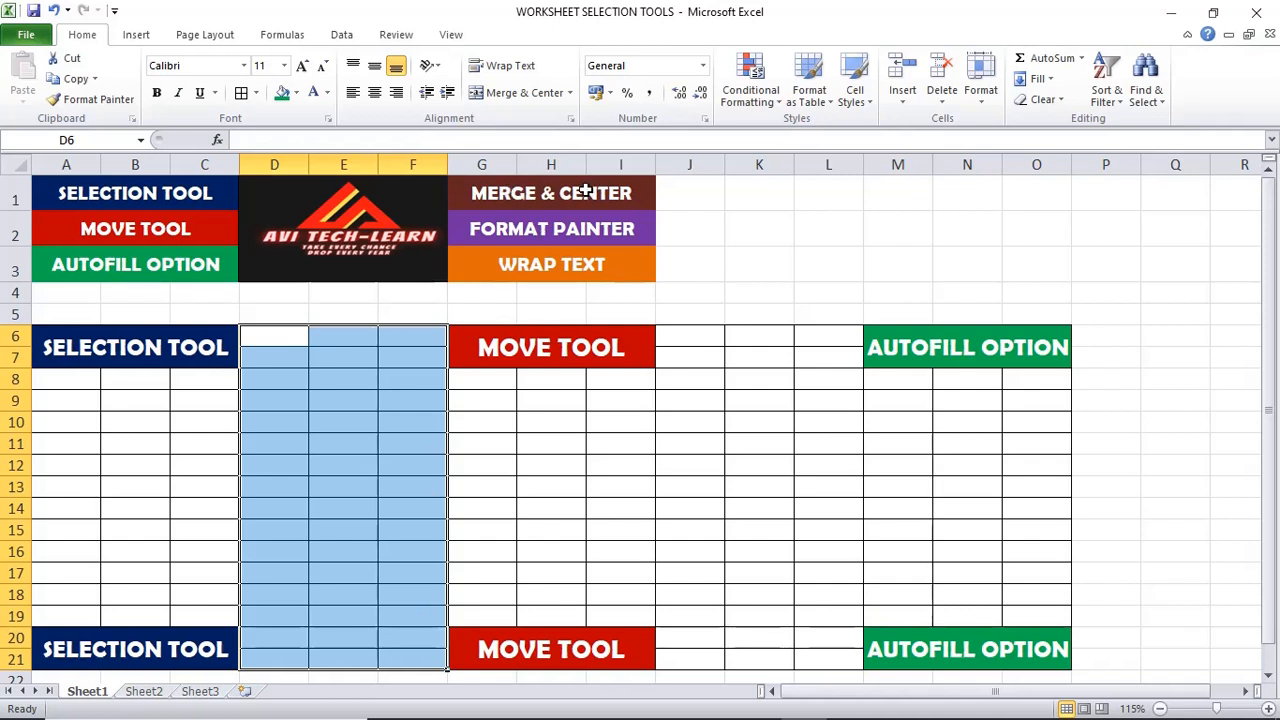
left_click(511, 93)
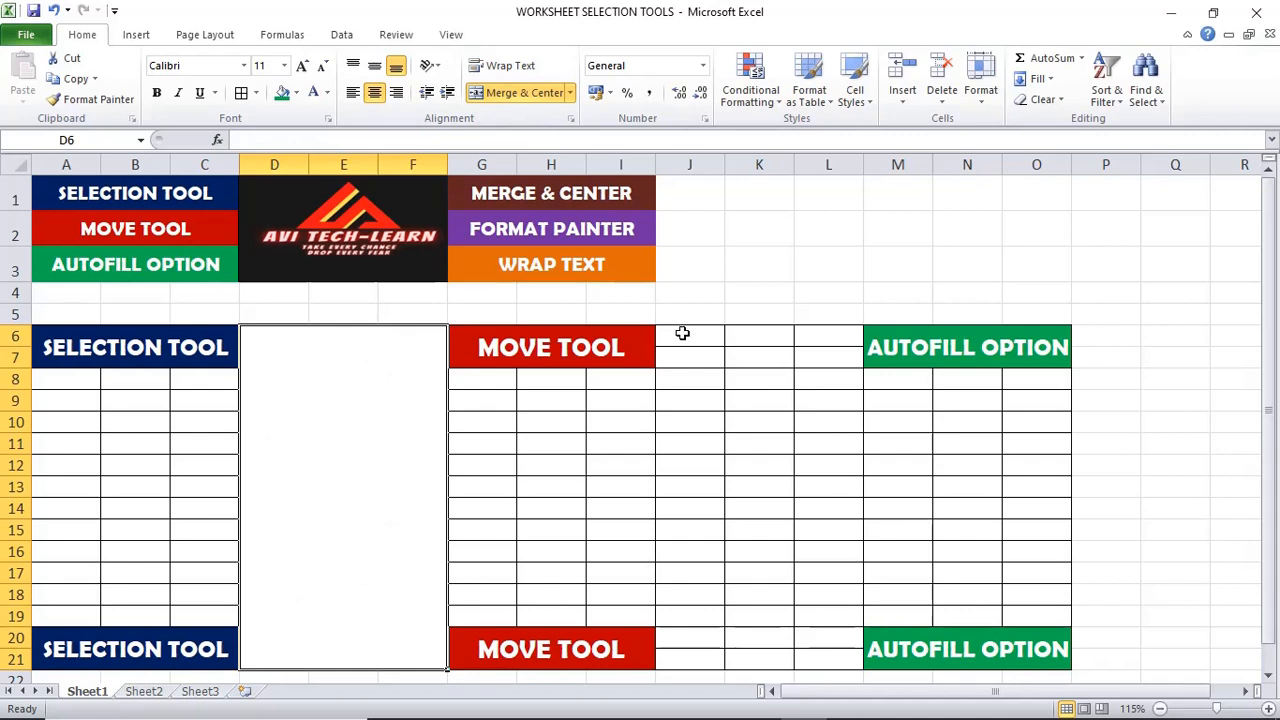
Merge and center the range J6:L21 between the MOVE TOOL and AUTOFILL OPTION columns.
left_click_drag(682, 332, 830, 651)
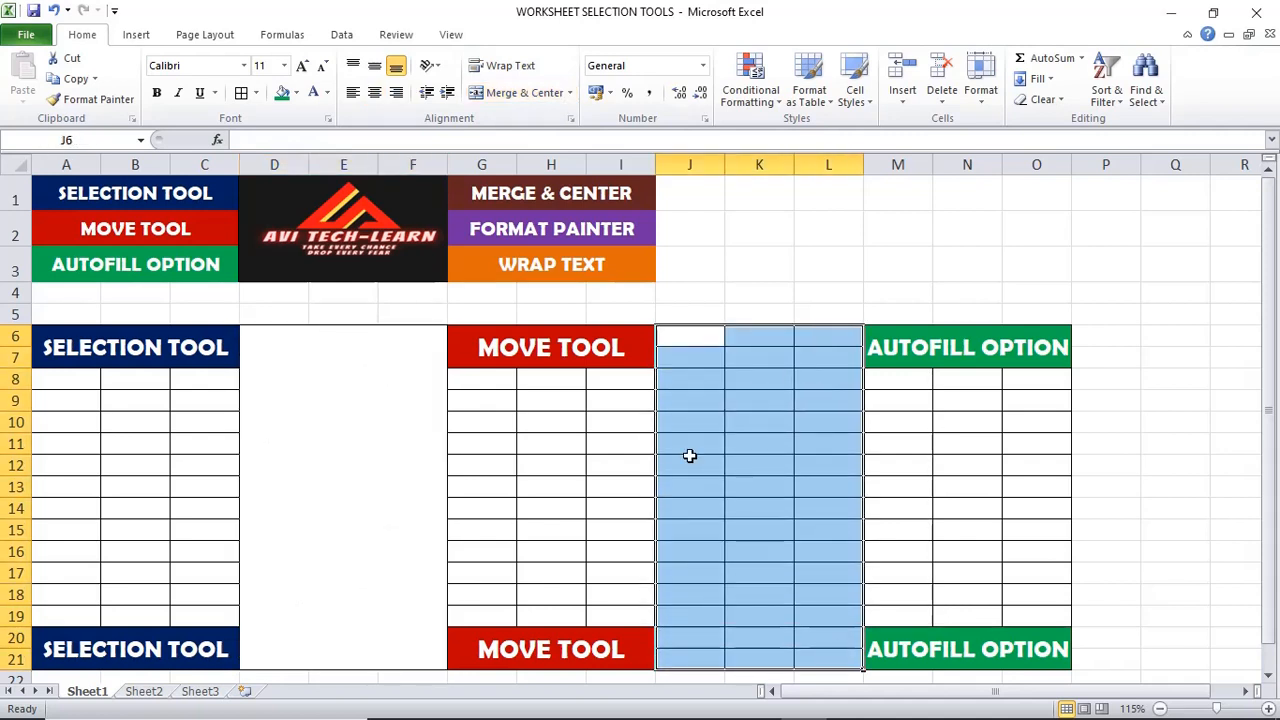
left_click(517, 93)
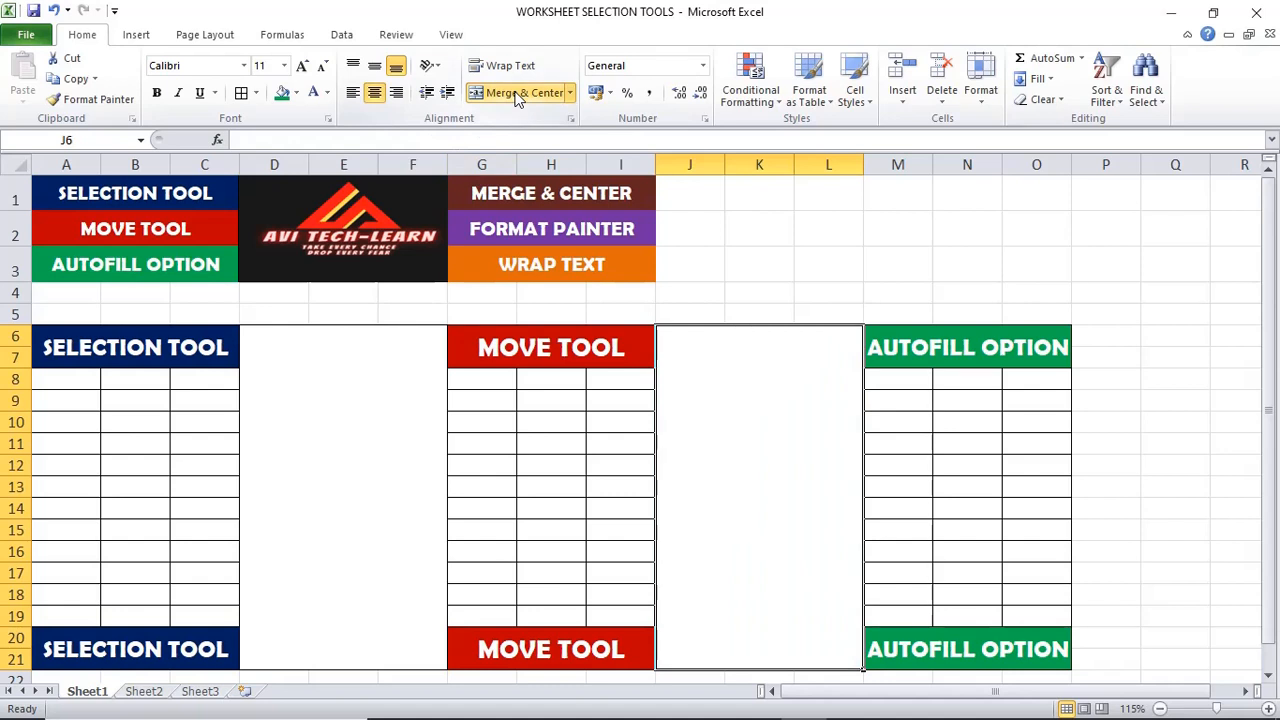
left_click(1108, 418)
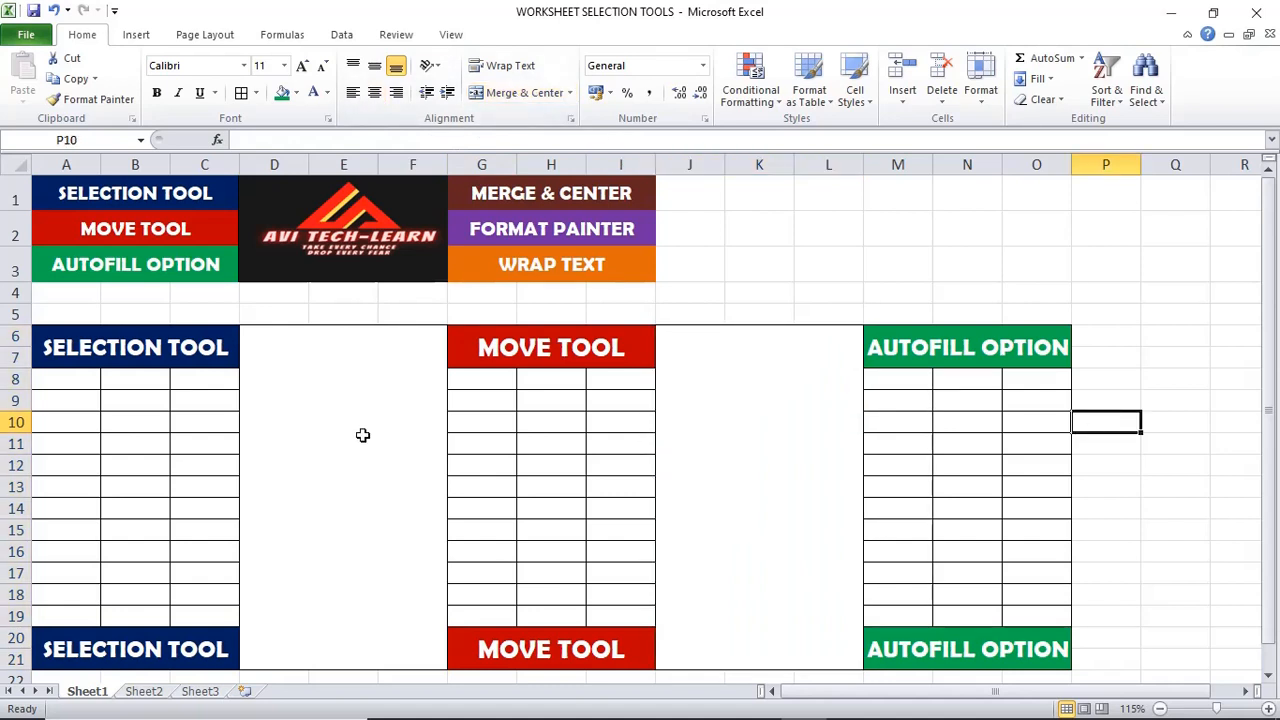
left_click(358, 432)
left_click(754, 434)
Paste a copy of the header logo into the merged block D6:F21 and stretch it down to row 21.
left_click(306, 417)
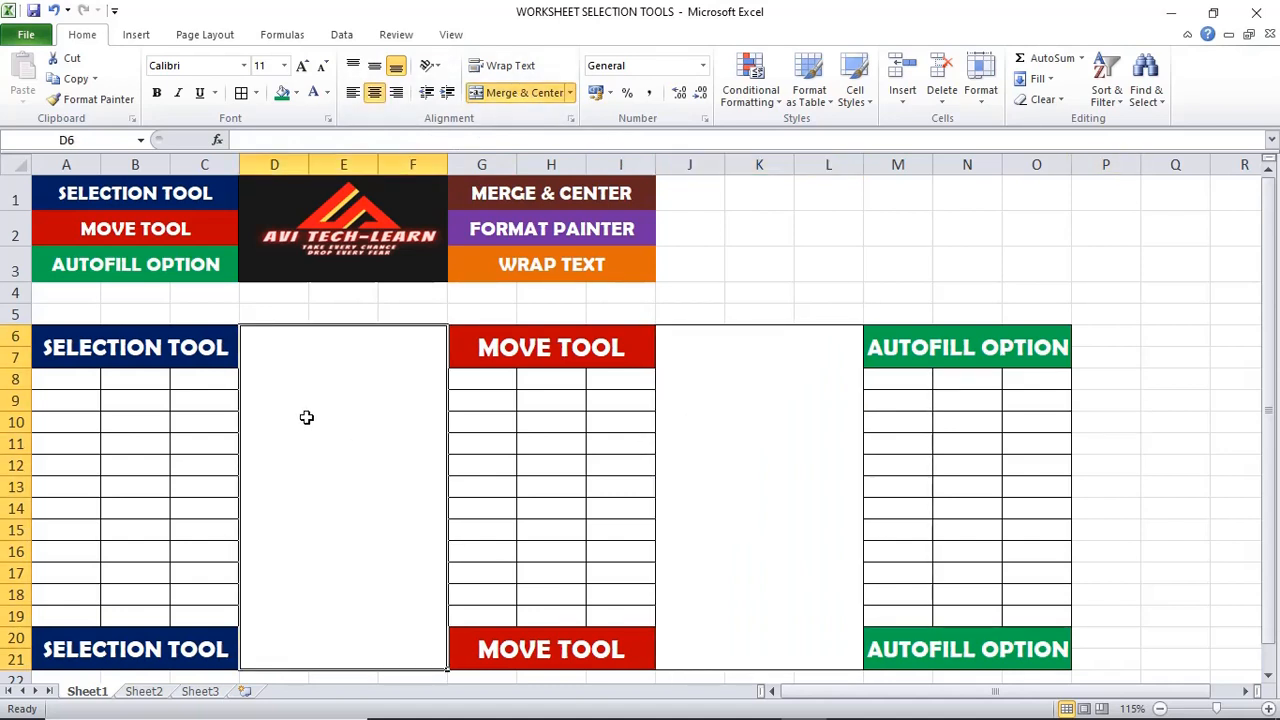
left_click(356, 240)
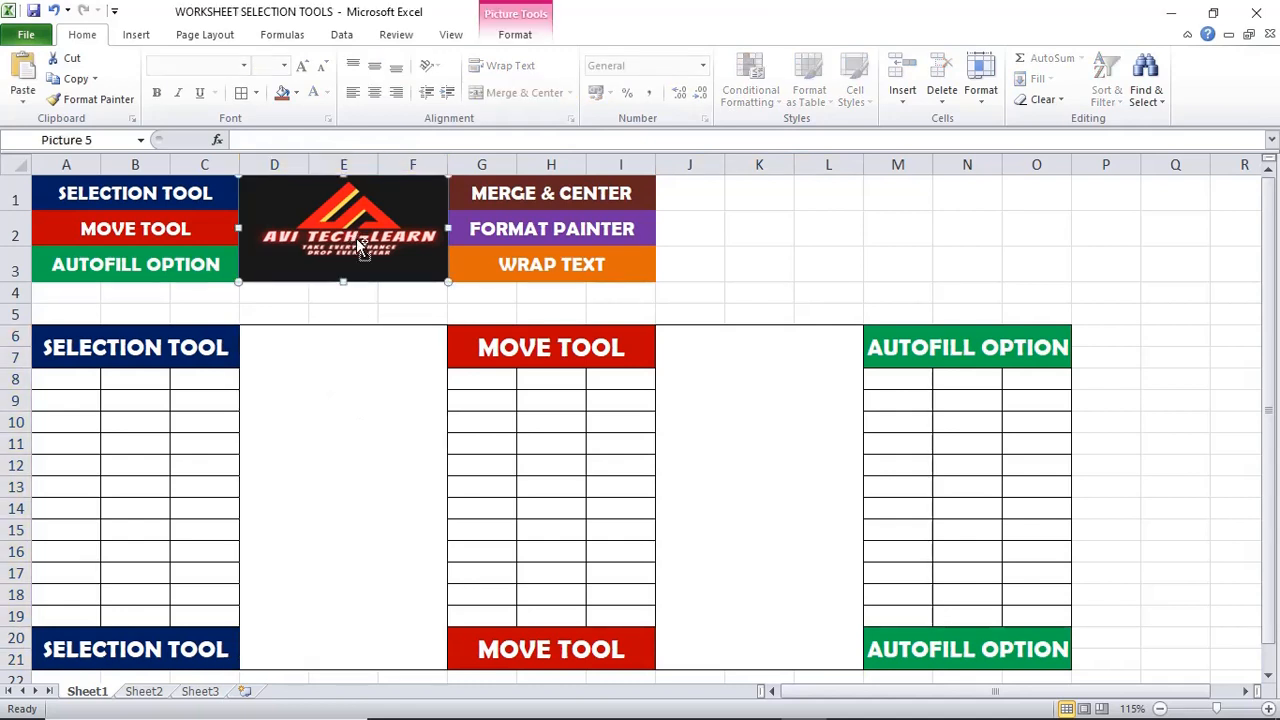
left_click(367, 383)
key("ctrl+v")
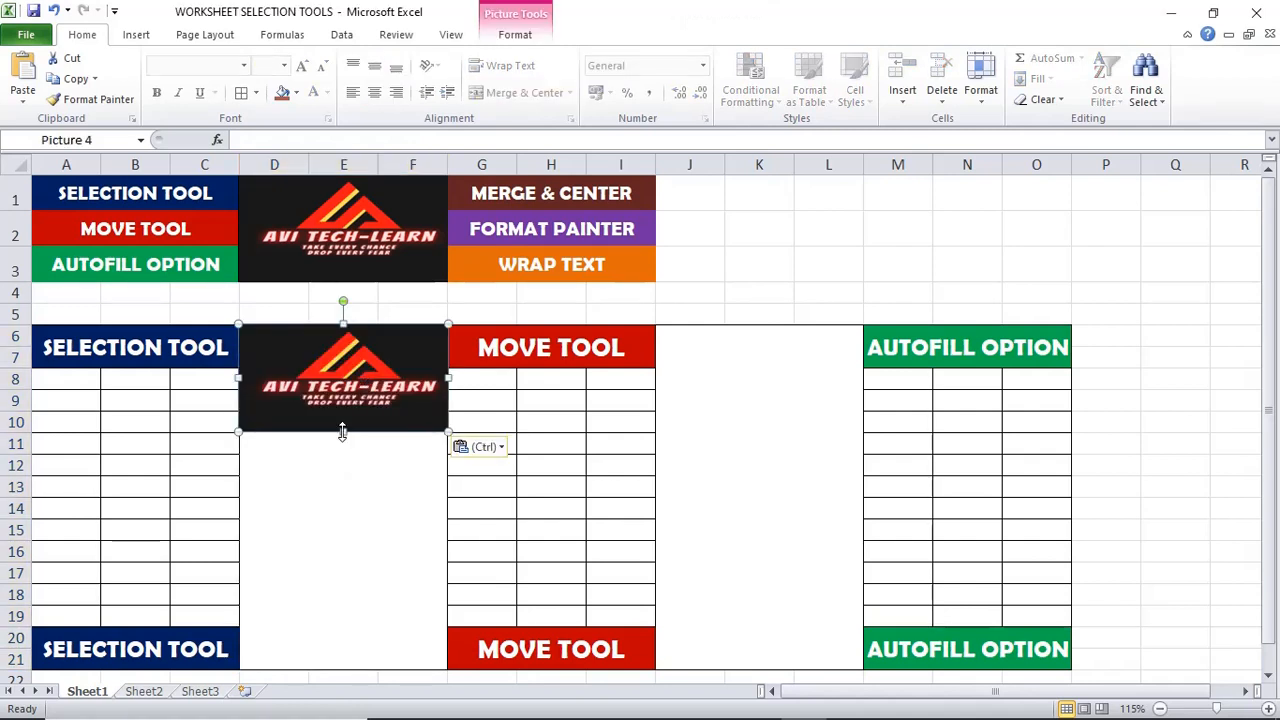
left_click_drag(345, 436, 333, 673)
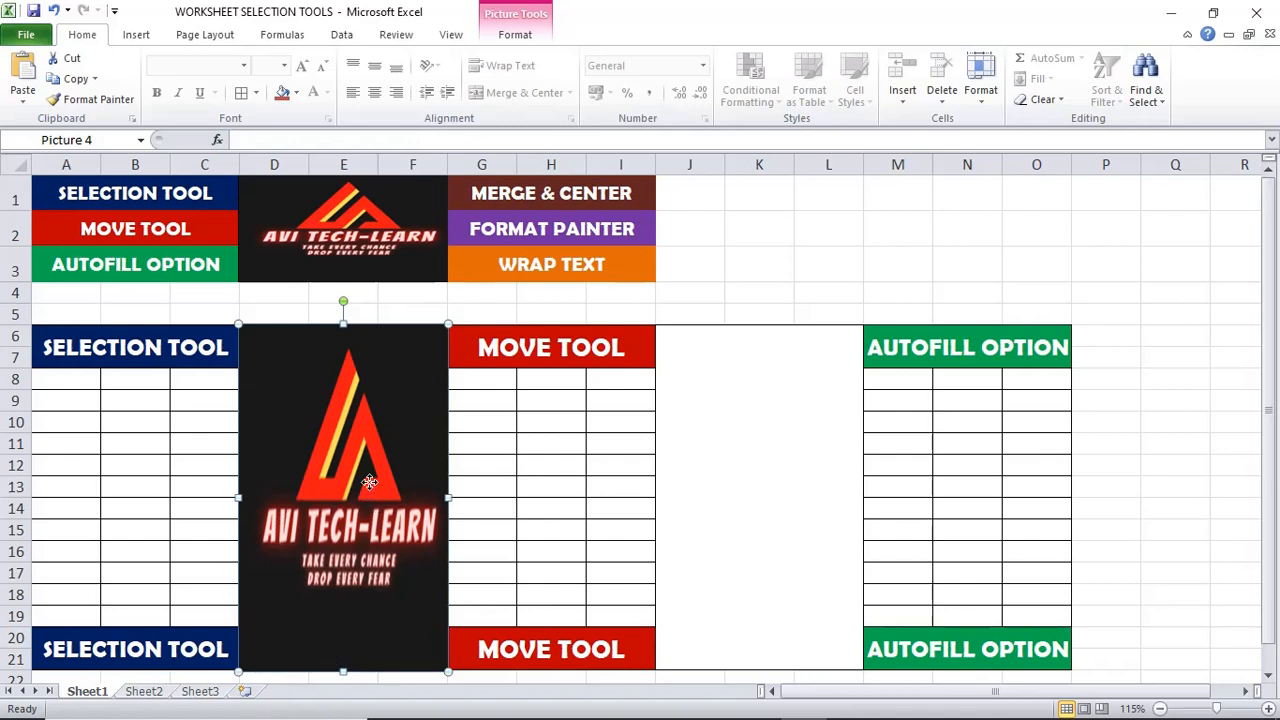
Duplicate the stretched logo and place the copy over the merged block J6:L21.
key("ctrl+d")
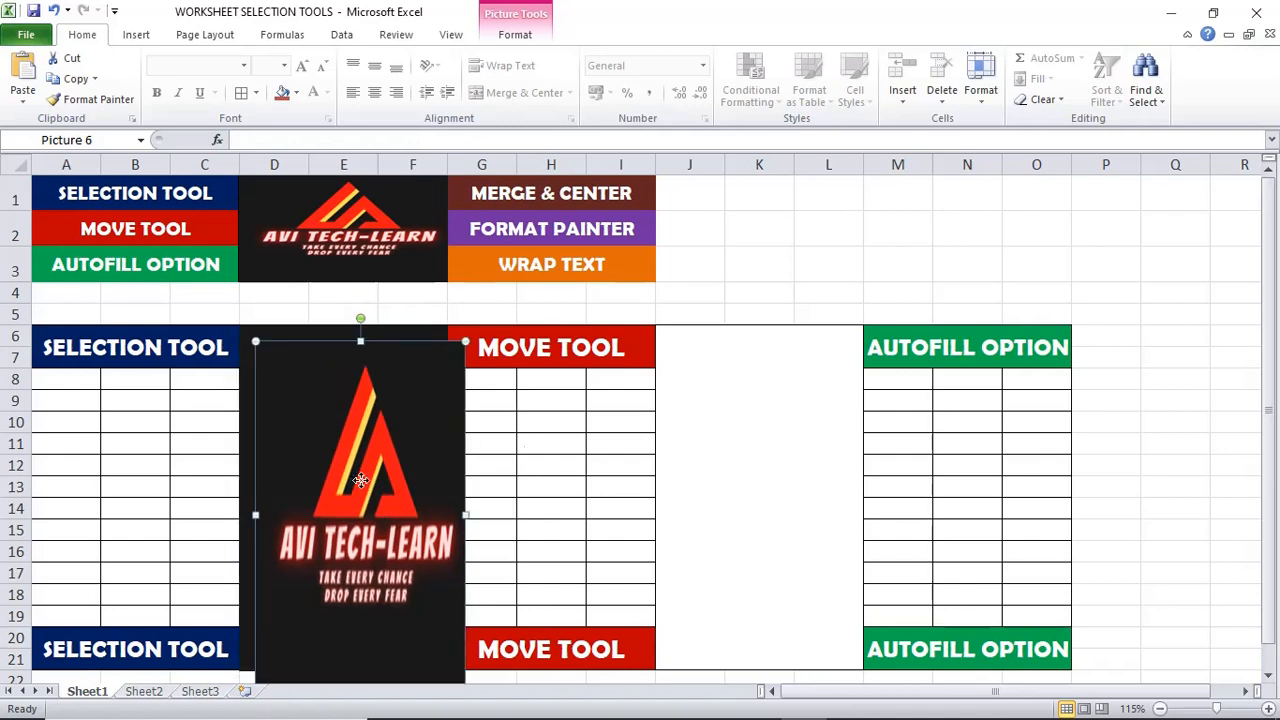
left_click_drag(360, 480, 755, 465)
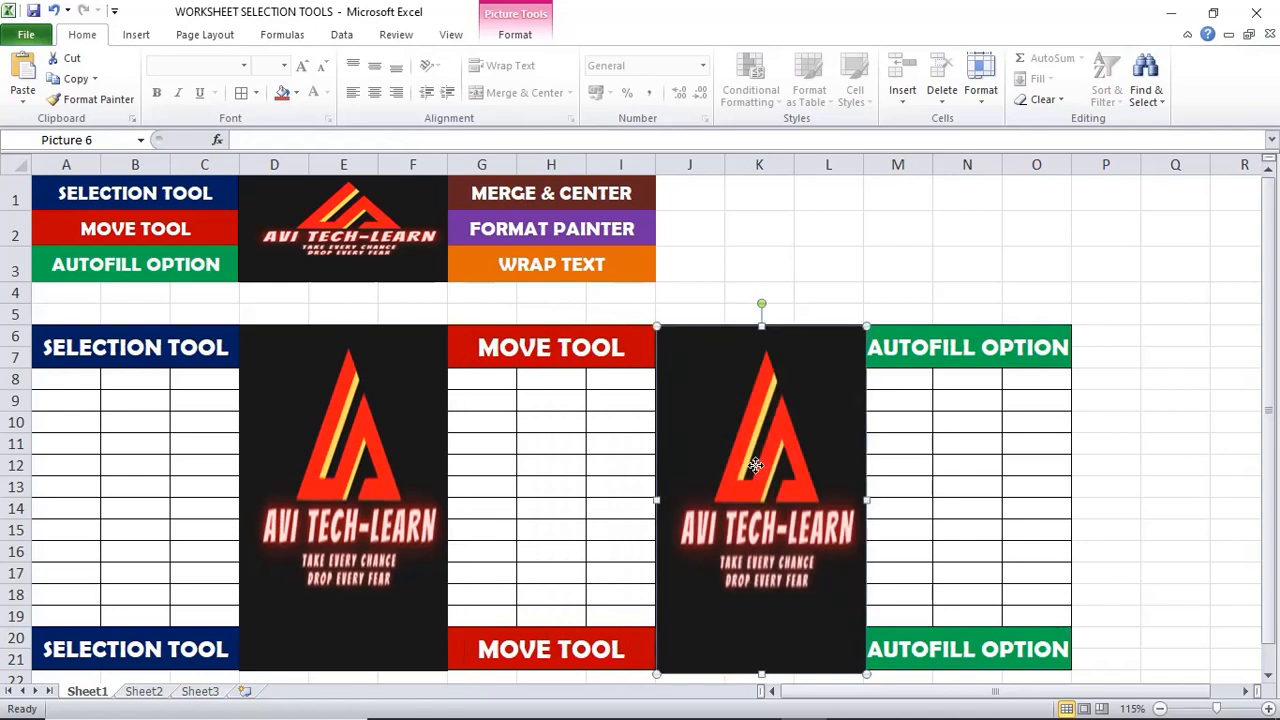
left_click(801, 263)
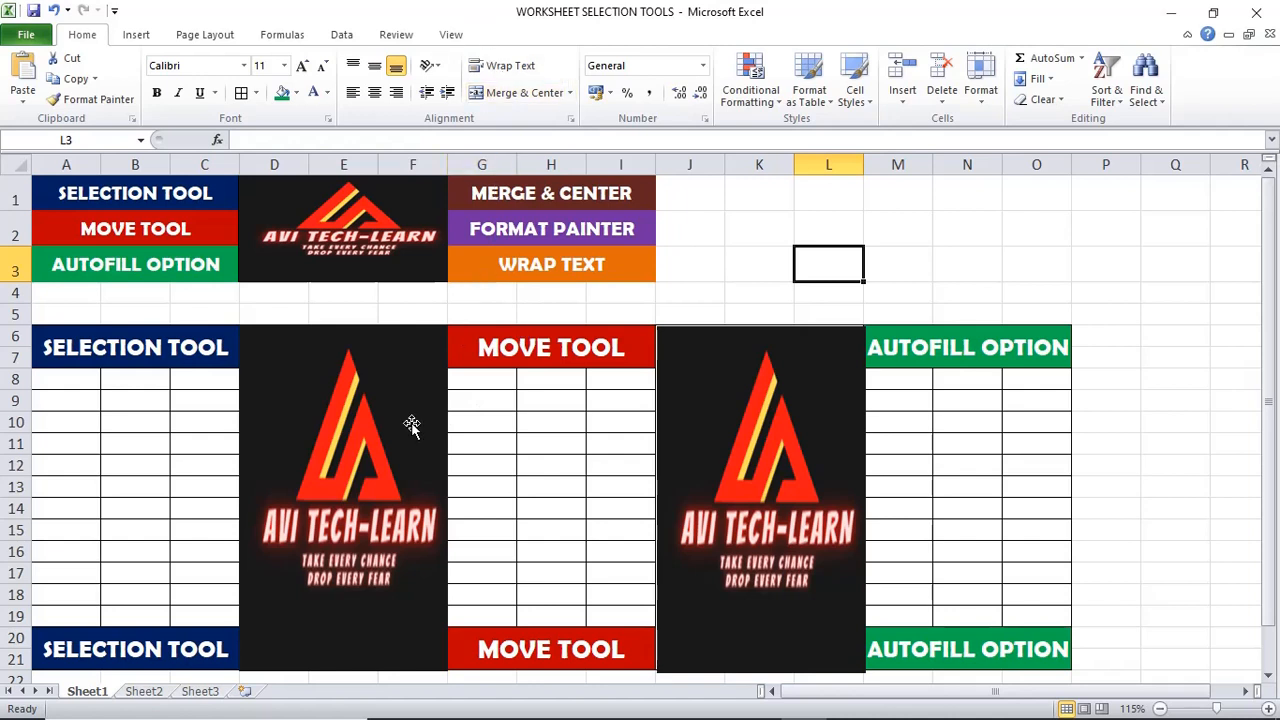
Apply the soft-edged rectangle picture style to both tall logo pictures.
left_click(395, 460)
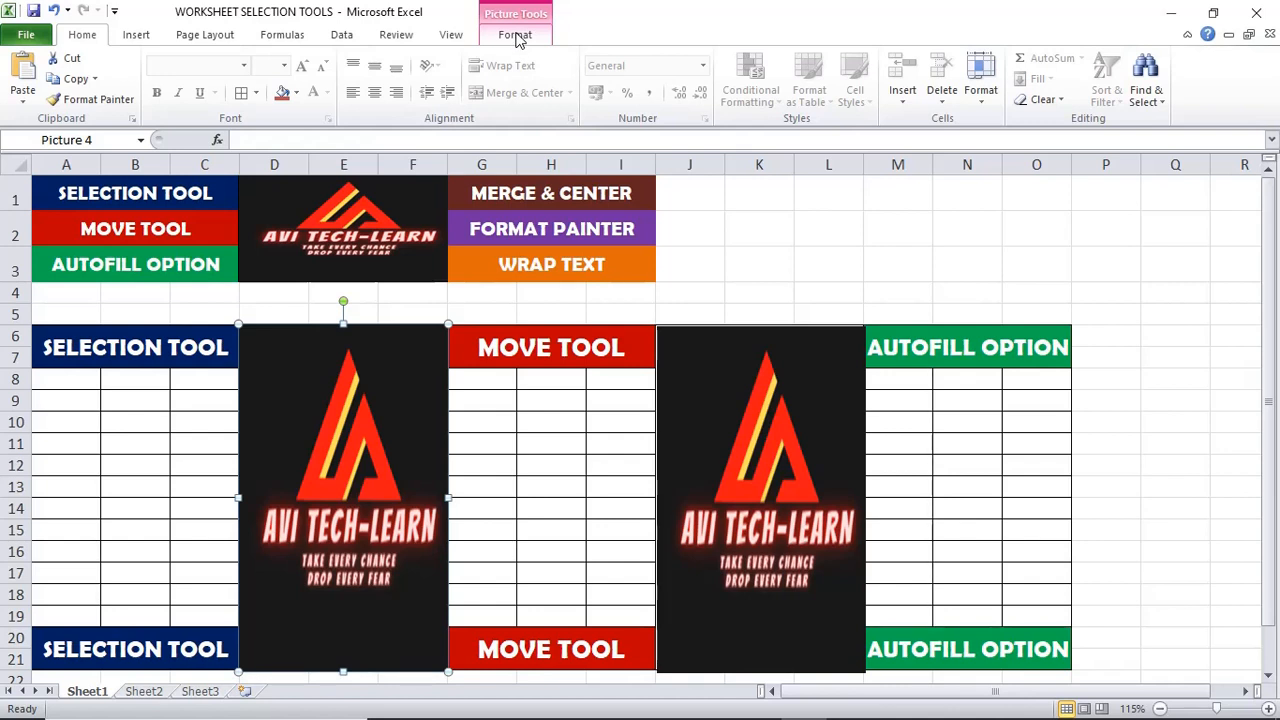
left_click(515, 35)
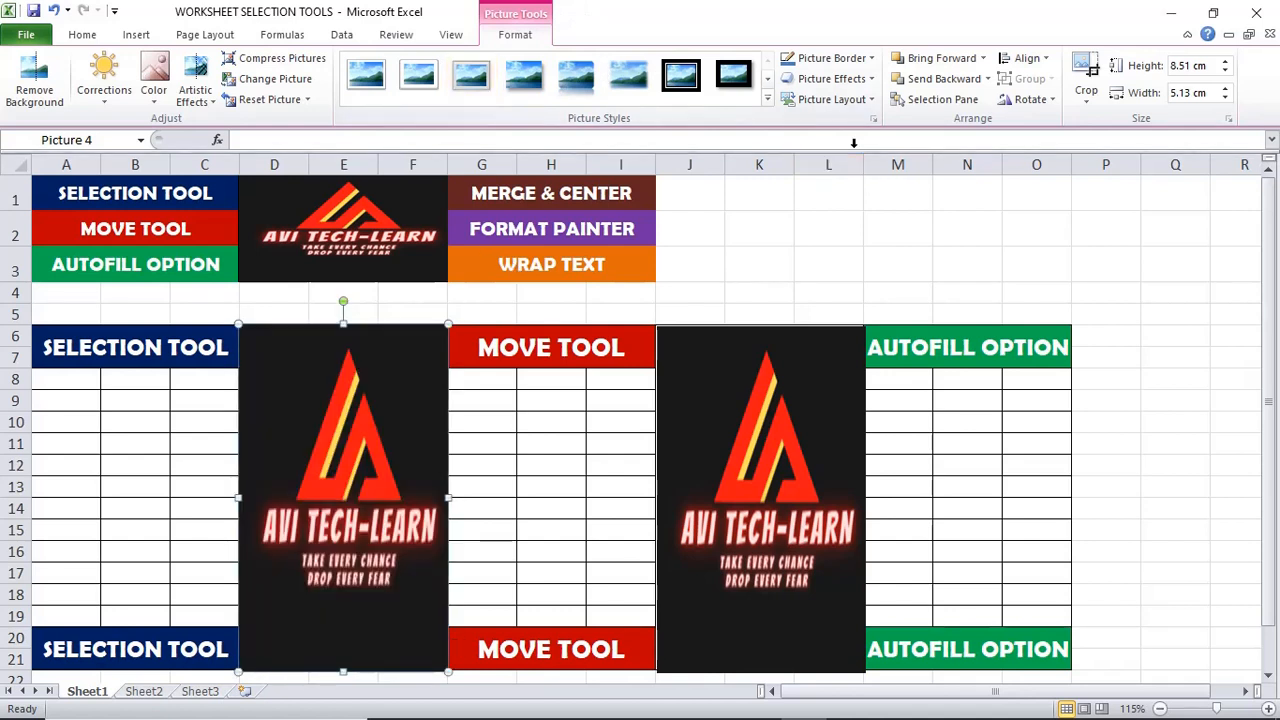
left_click(630, 85)
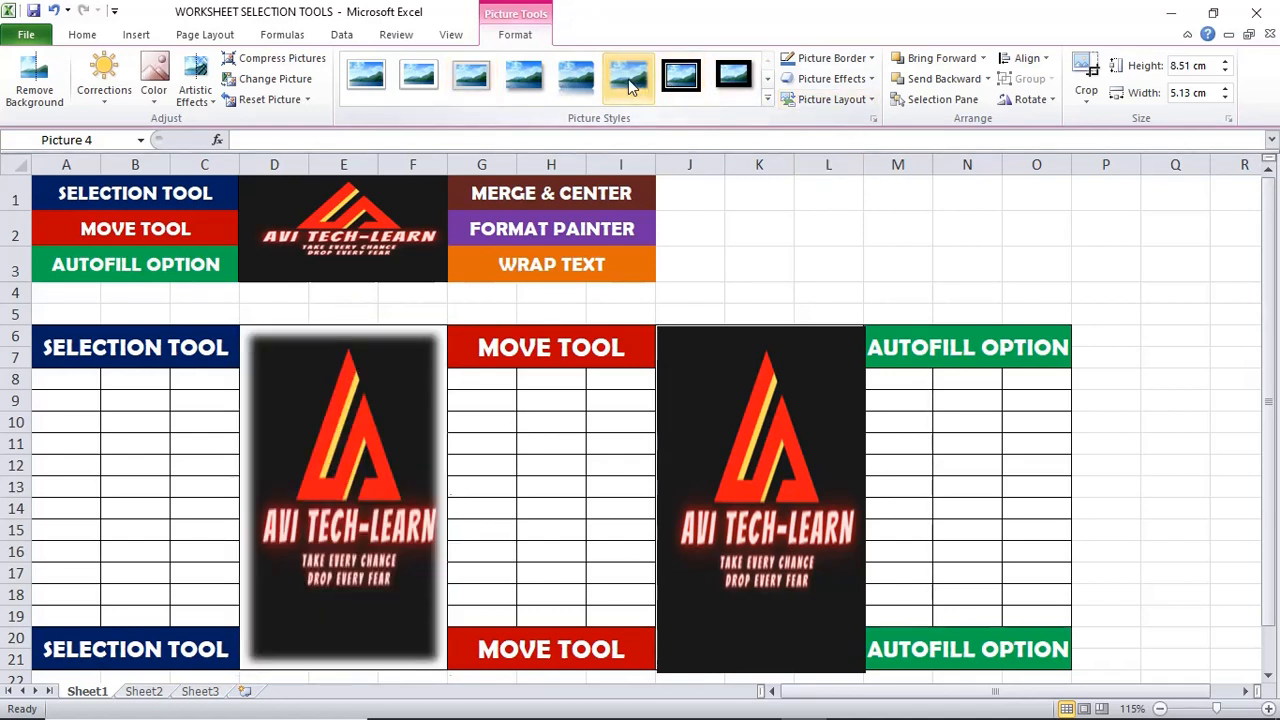
left_click(735, 412)
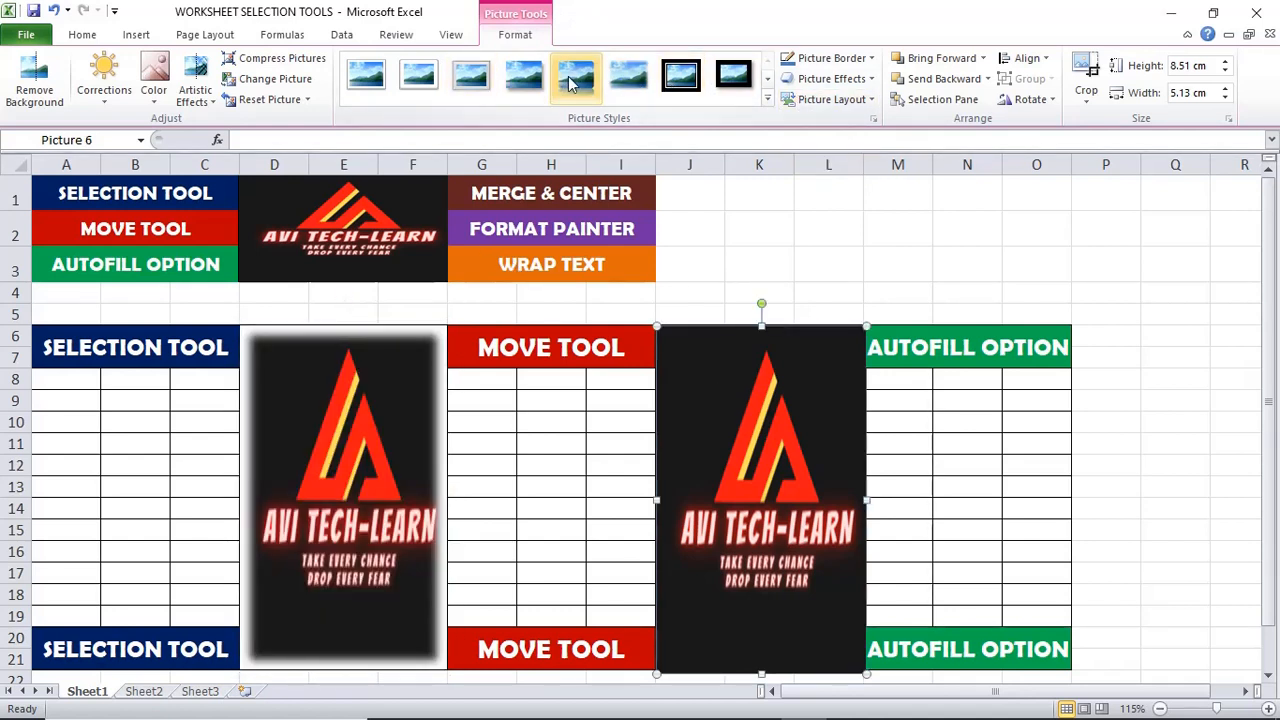
left_click(628, 75)
left_click(1176, 395)
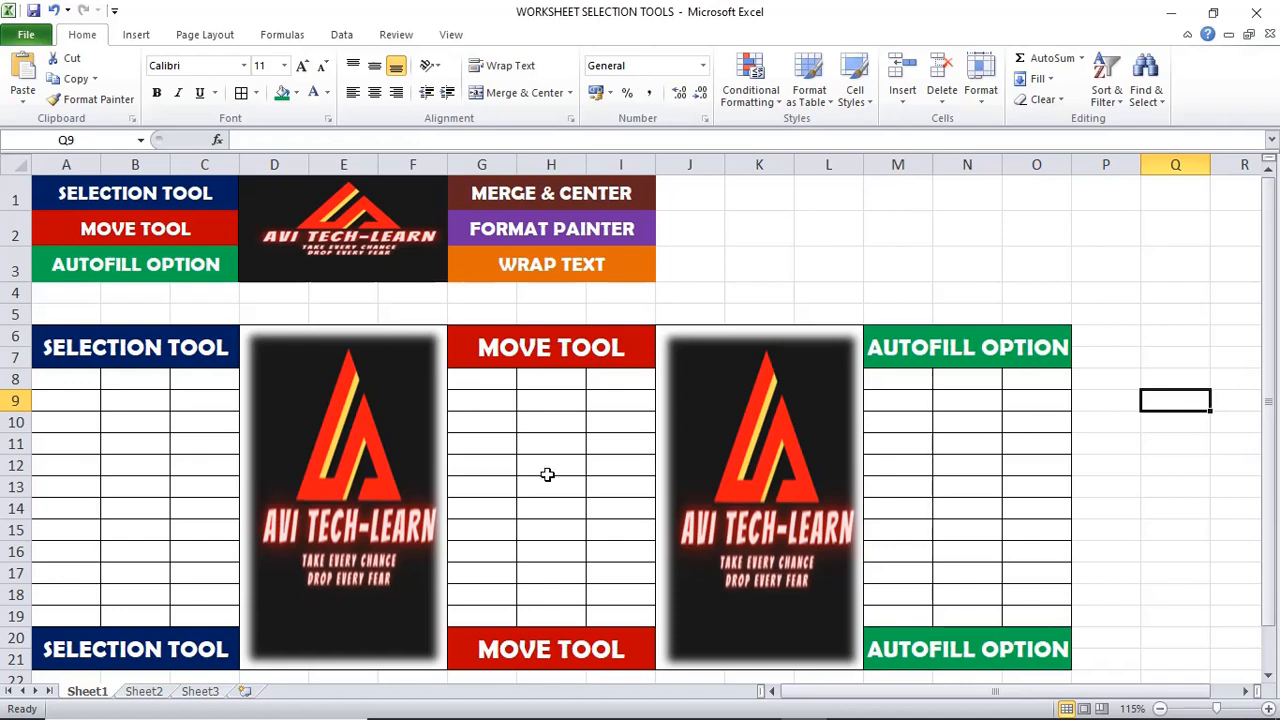
Shrink the logo between SELECTION TOOL and MOVE TOOL slightly so it fits within the merged block D6:F21.
left_click(414, 594)
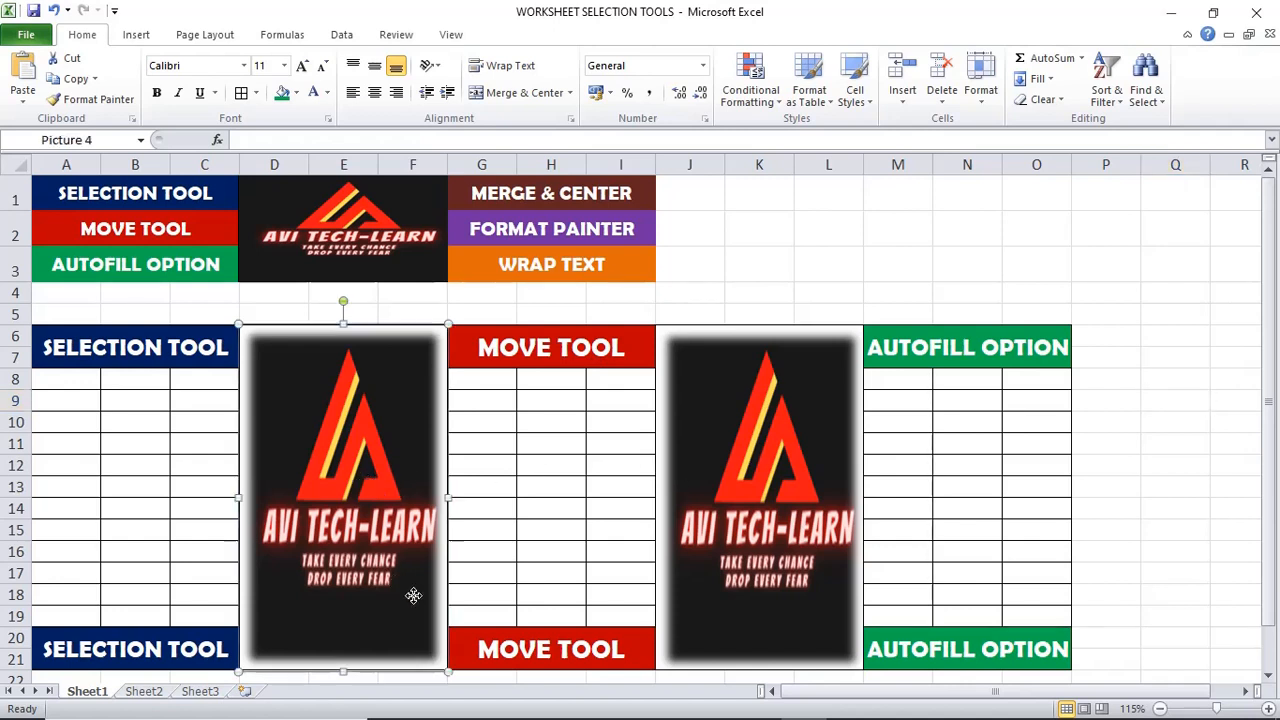
mouse_move(447, 672)
left_mouse_down()
mouse_move(405, 600)
mouse_move(446, 670)
left_mouse_up()
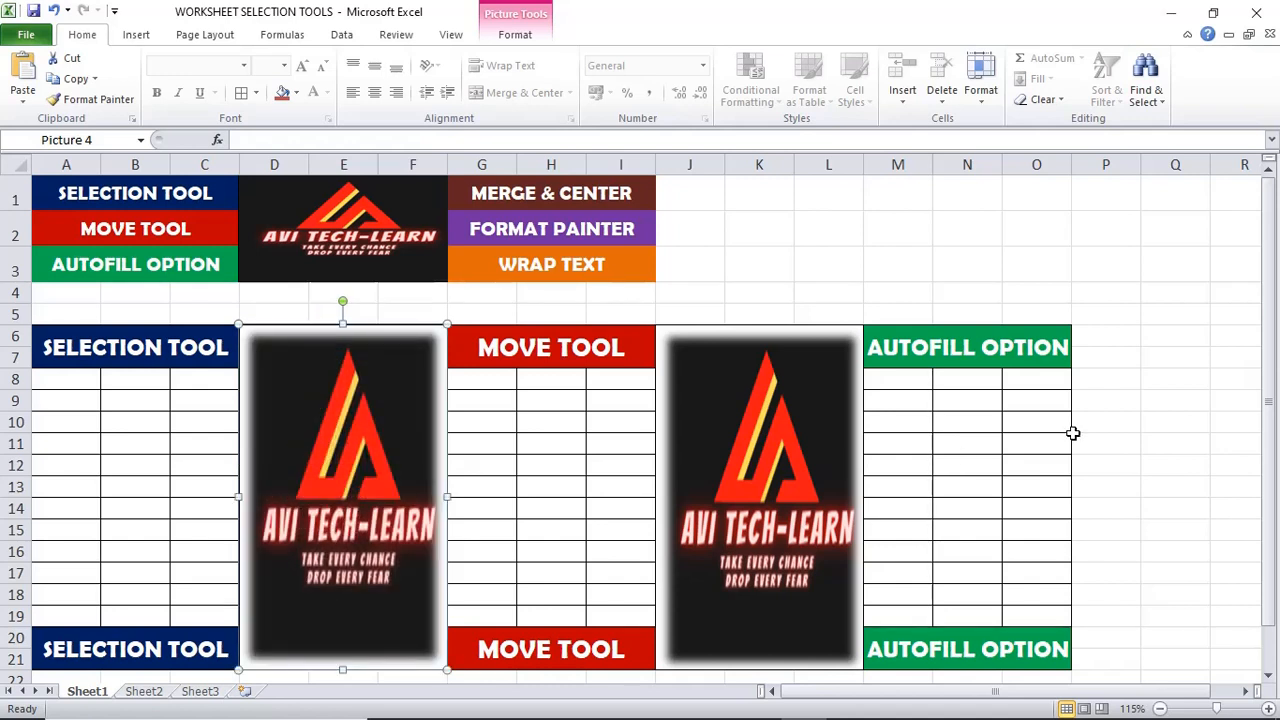
left_click(1162, 408)
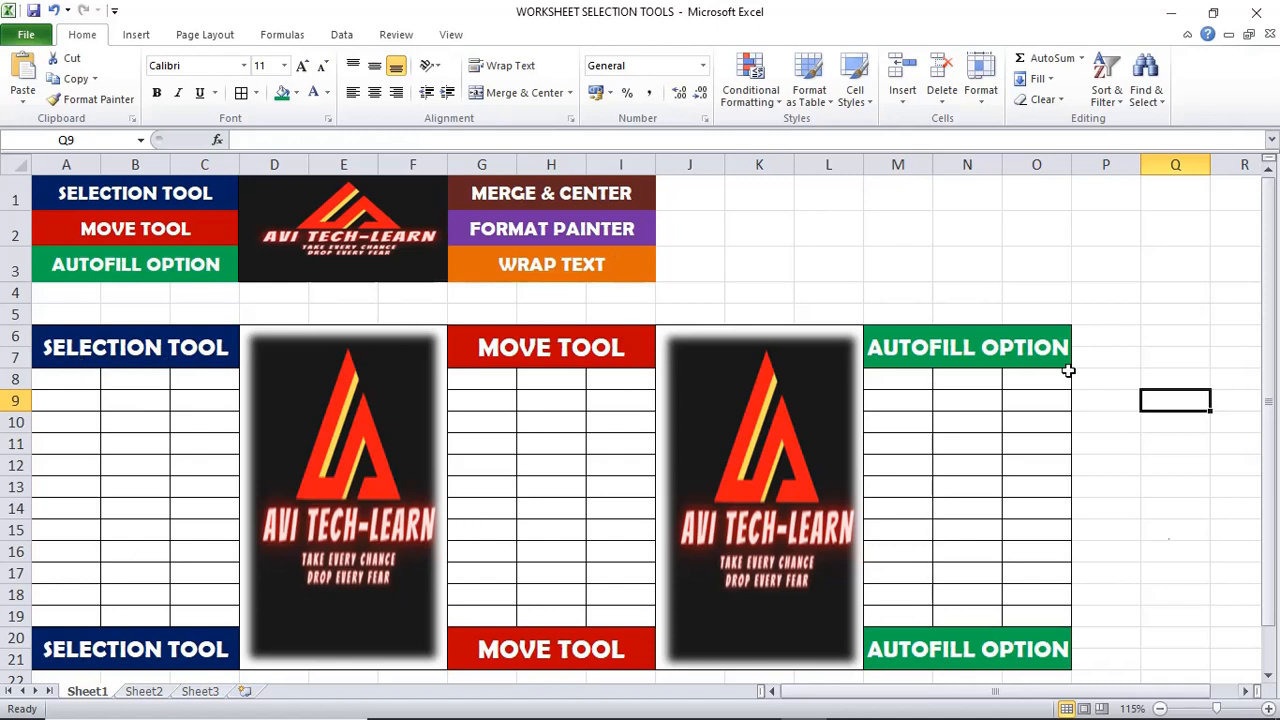
Enter AVI, TECH and LEARN in cells A8, B8 and C8 under the SELECTION TOOL heading.
left_click(80, 387)
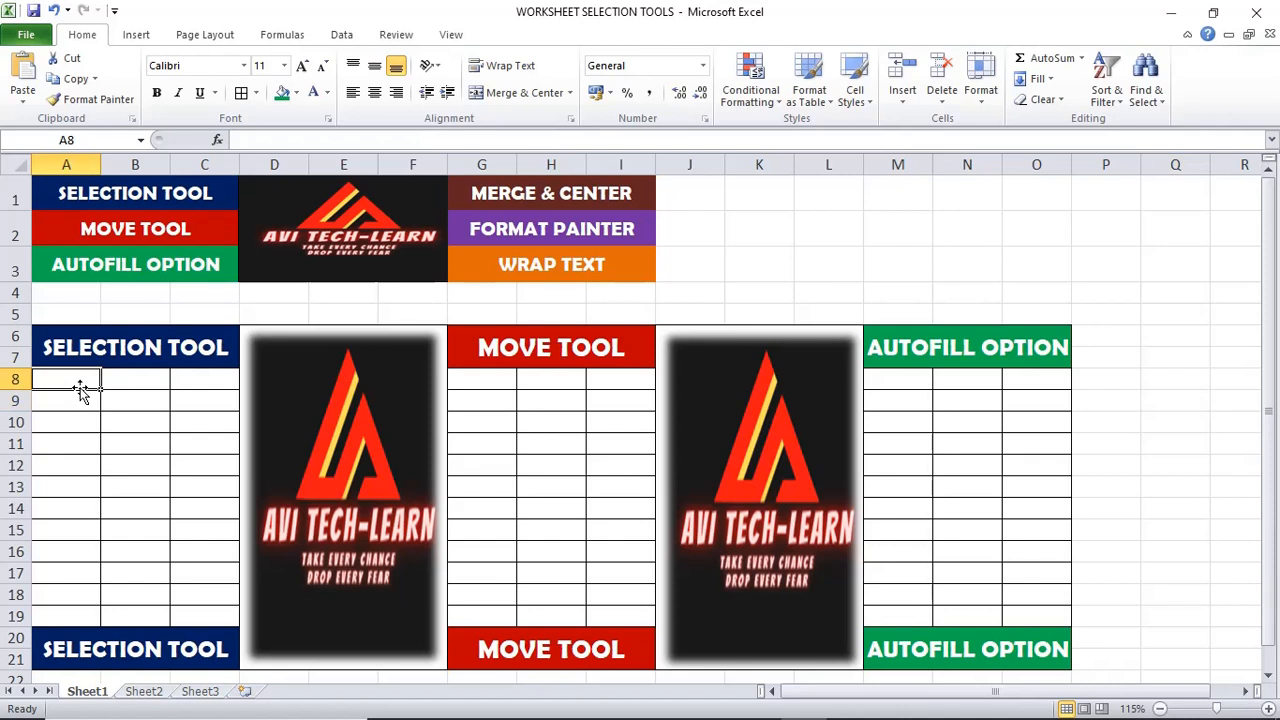
key("BackSpace")
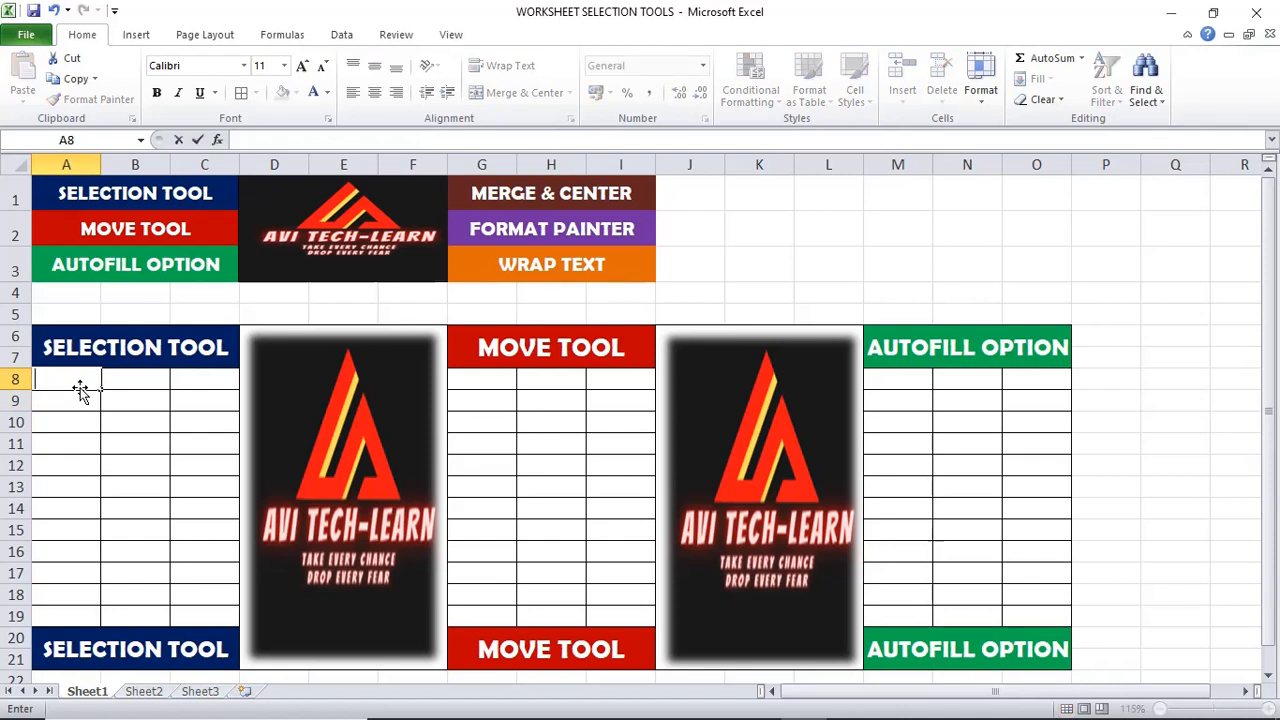
type("AVI")
key("Tab")
type("TECH")
key("Tab")
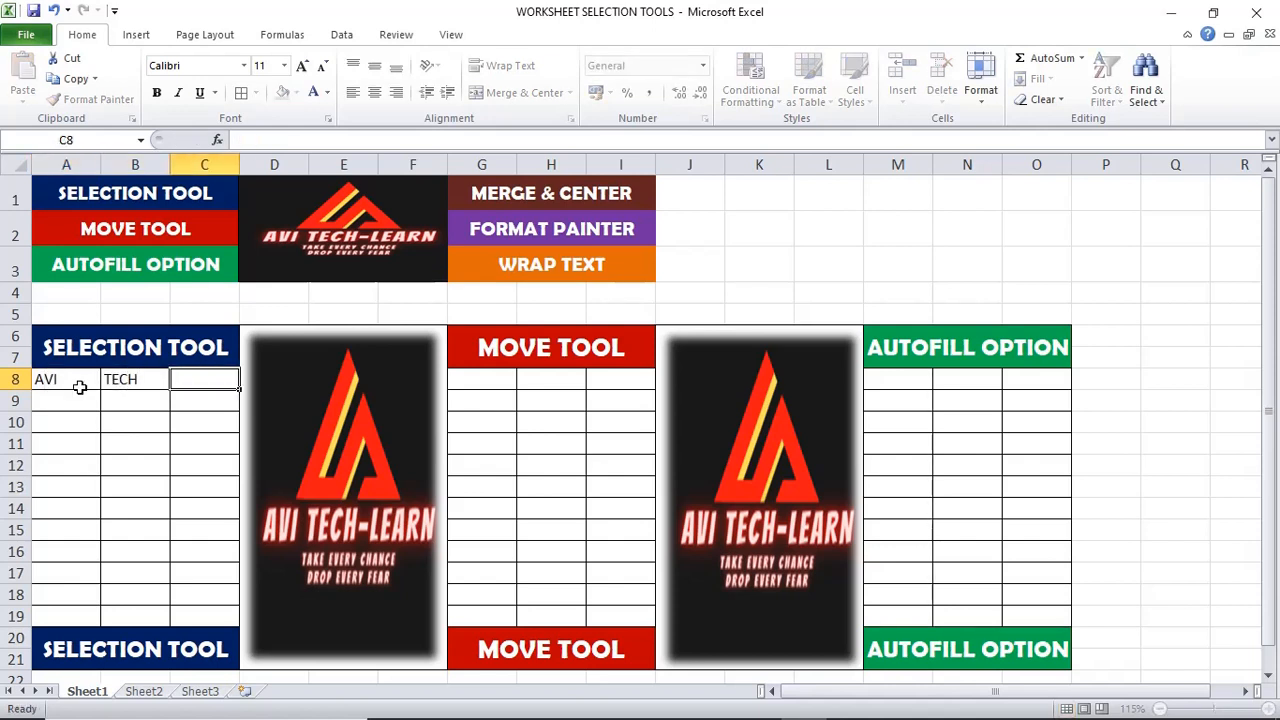
type("LEARN")
key("Return")
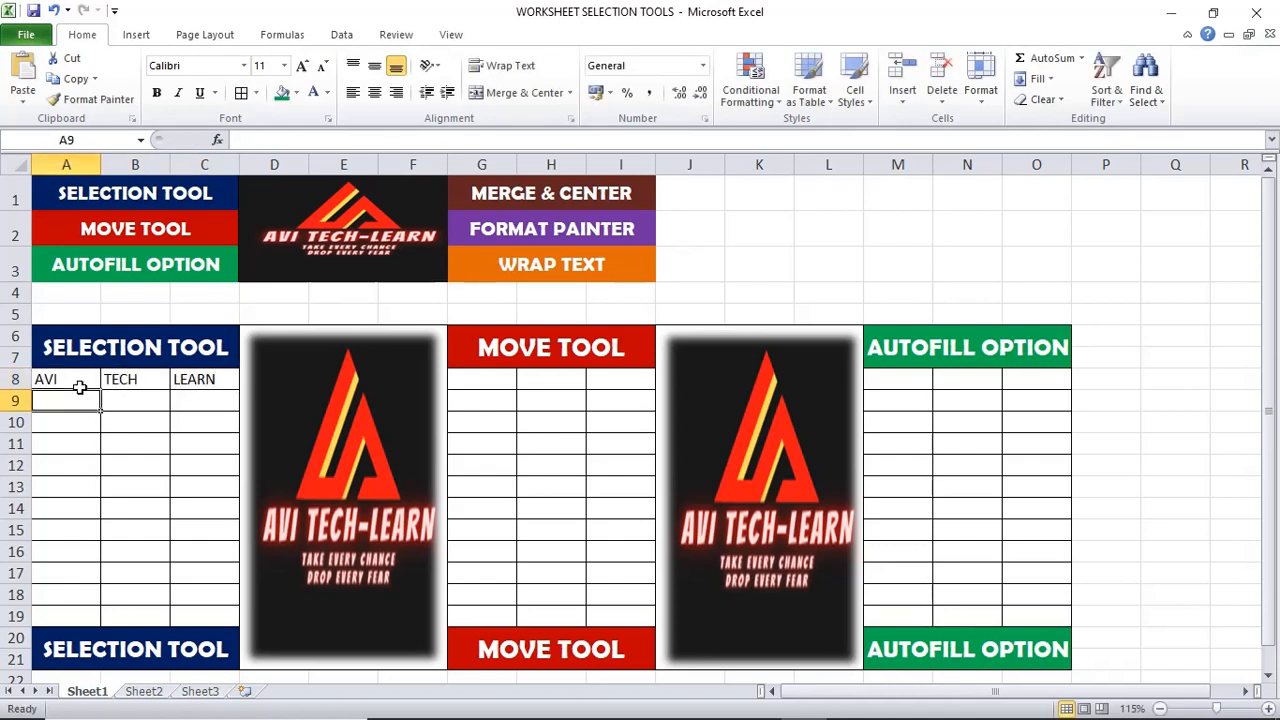
Copy the AVI, TECH, LEARN entries of A8:C8 into the range A9:C18.
left_click(141, 405)
left_click_drag(63, 380, 210, 379)
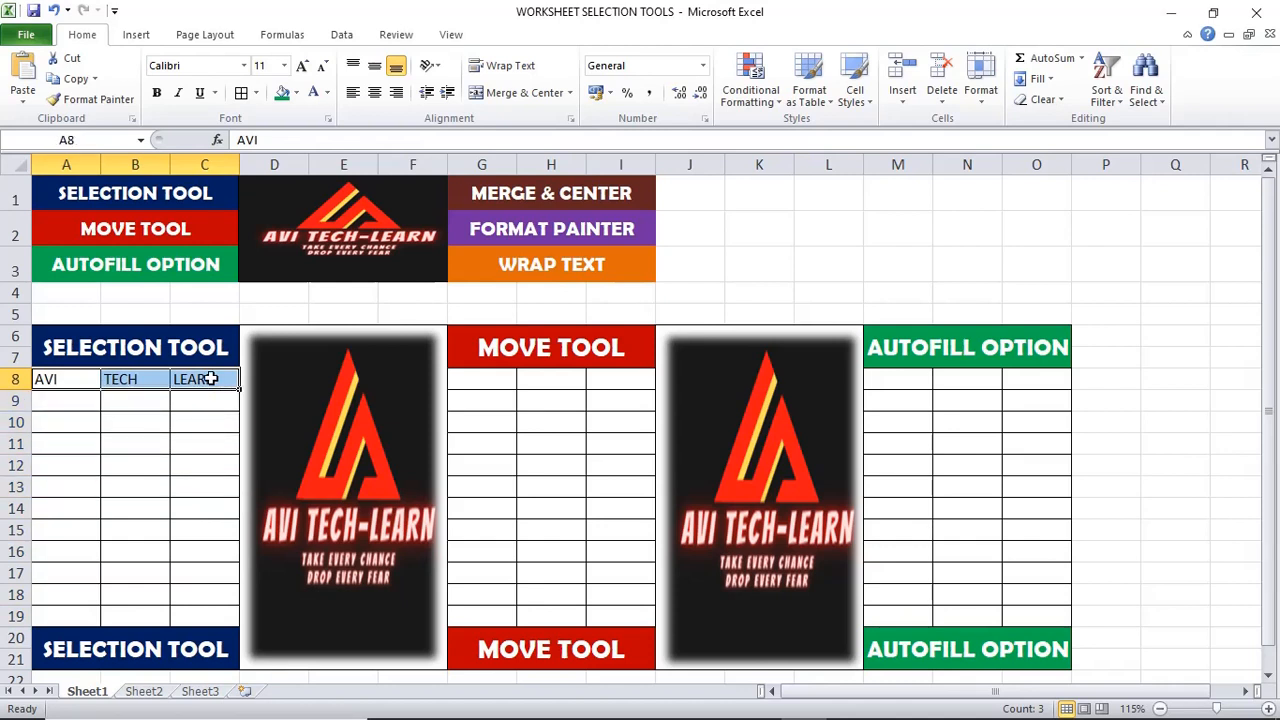
key("ctrl+c")
left_click_drag(61, 408, 211, 601)
key("ctrl+v")
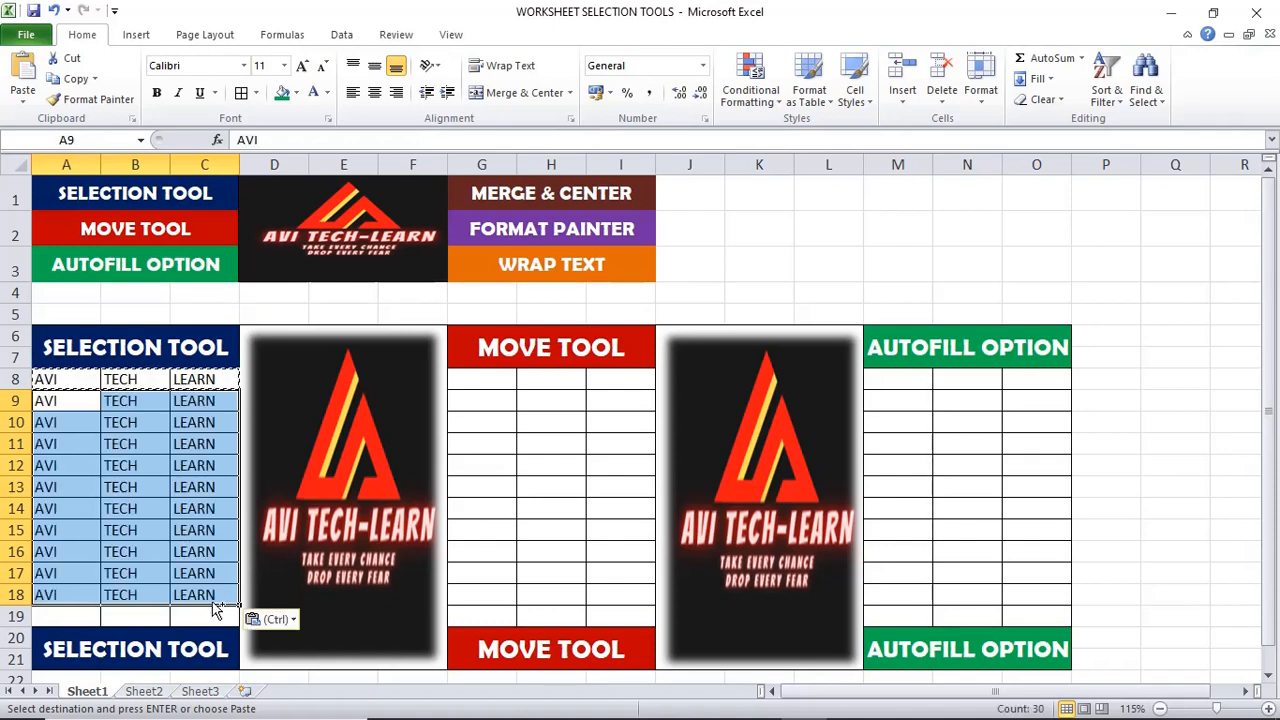
left_click(190, 550)
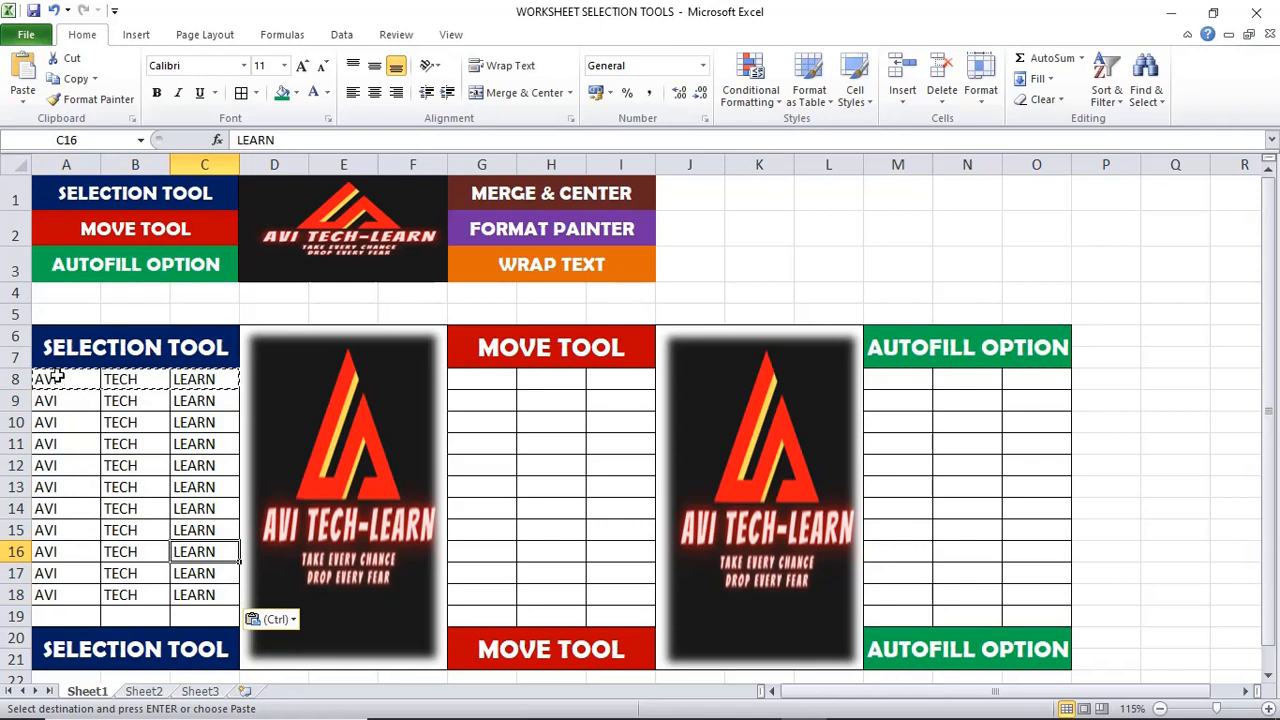
Center the text in A8:C18 horizontally and align it to the middle vertically.
left_click_drag(57, 376, 205, 594)
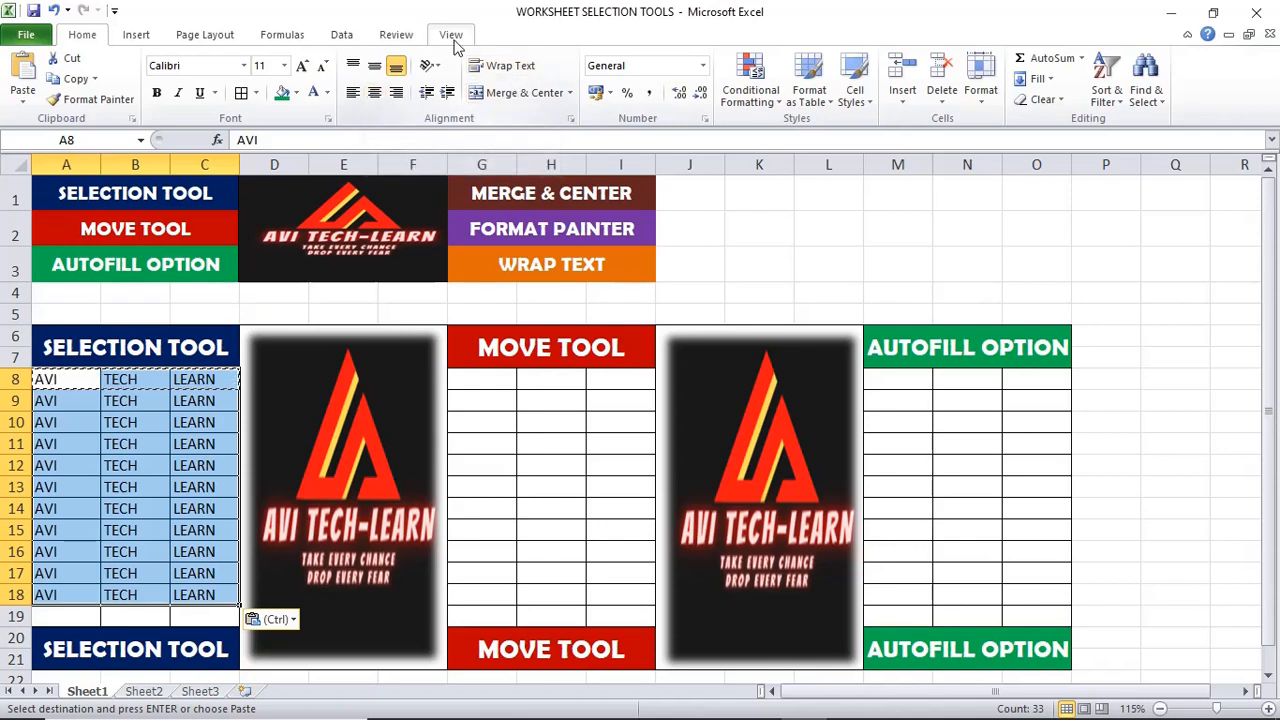
left_click(374, 92)
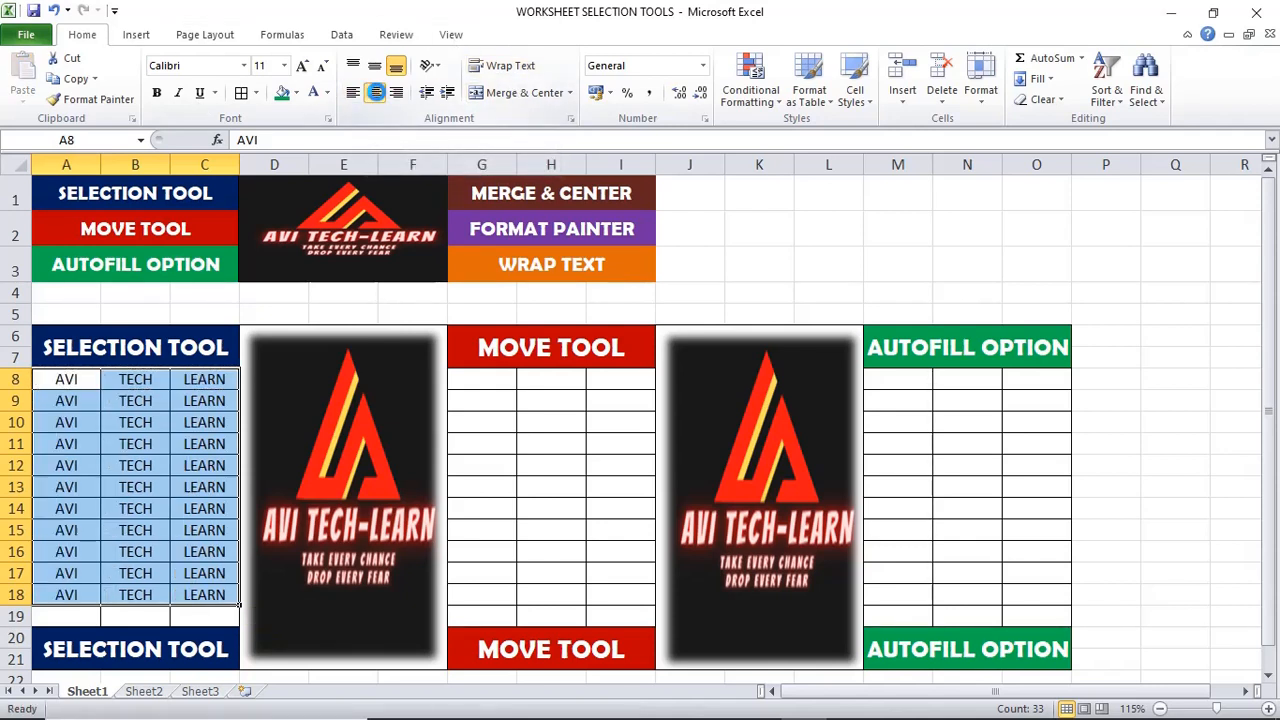
left_click(375, 66)
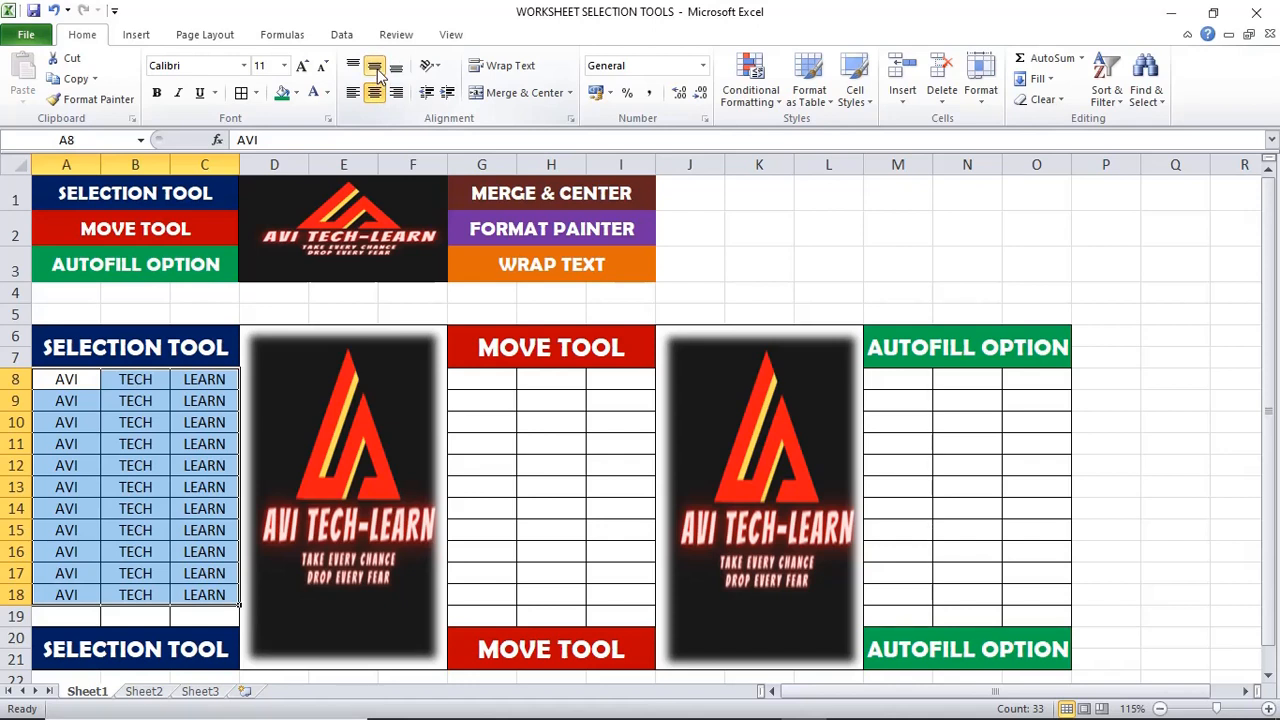
left_click(86, 420)
Format the AVI entry in A8 as bold Cambria with the standard orange fill color.
left_click(76, 381)
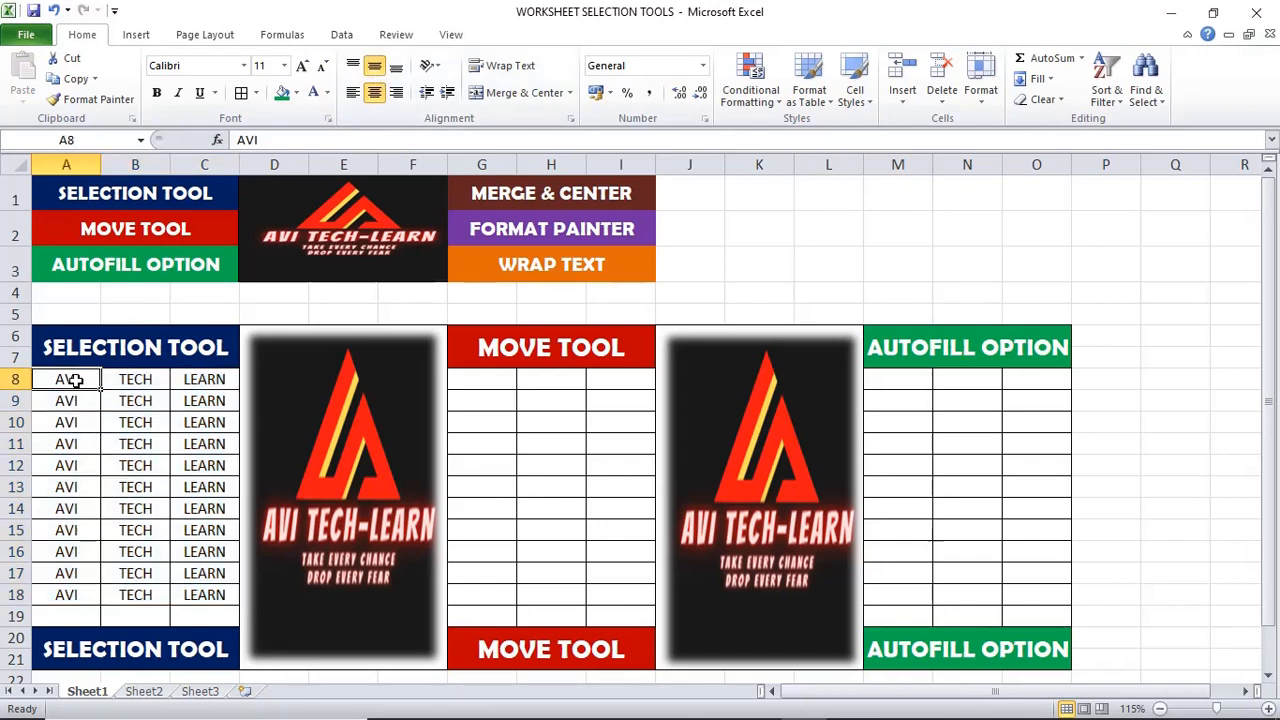
left_click(157, 93)
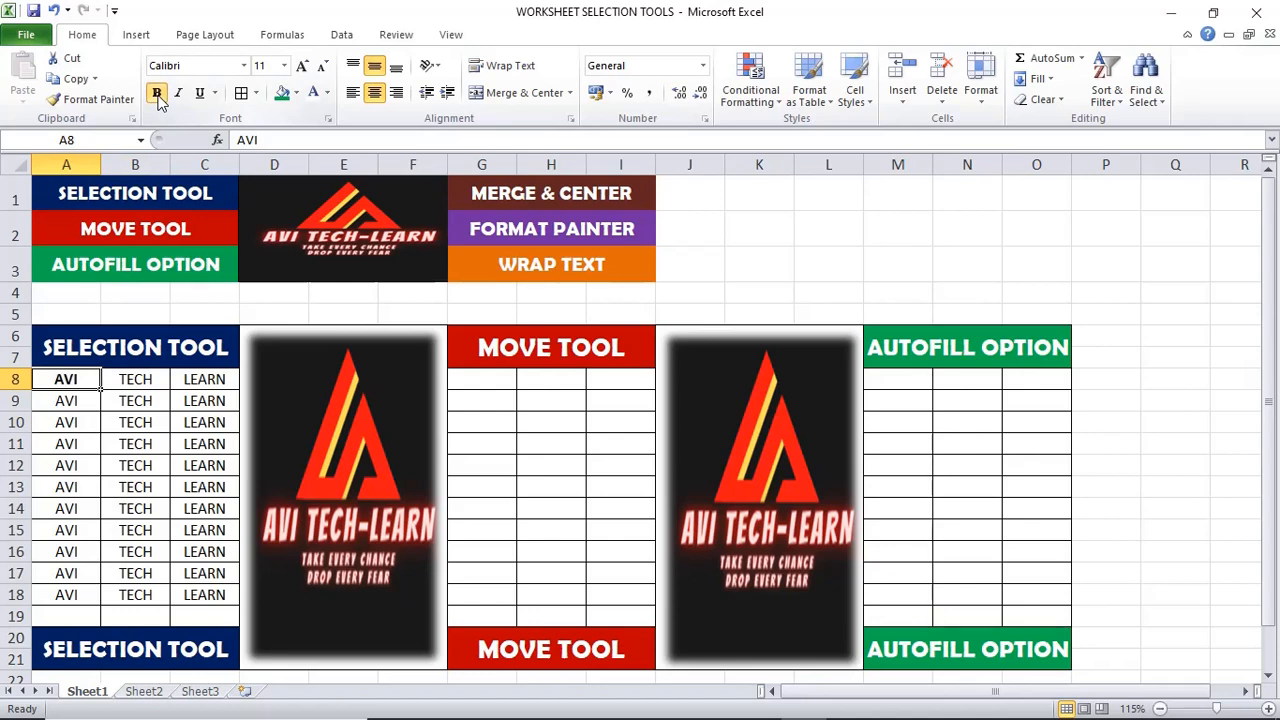
left_click(244, 67)
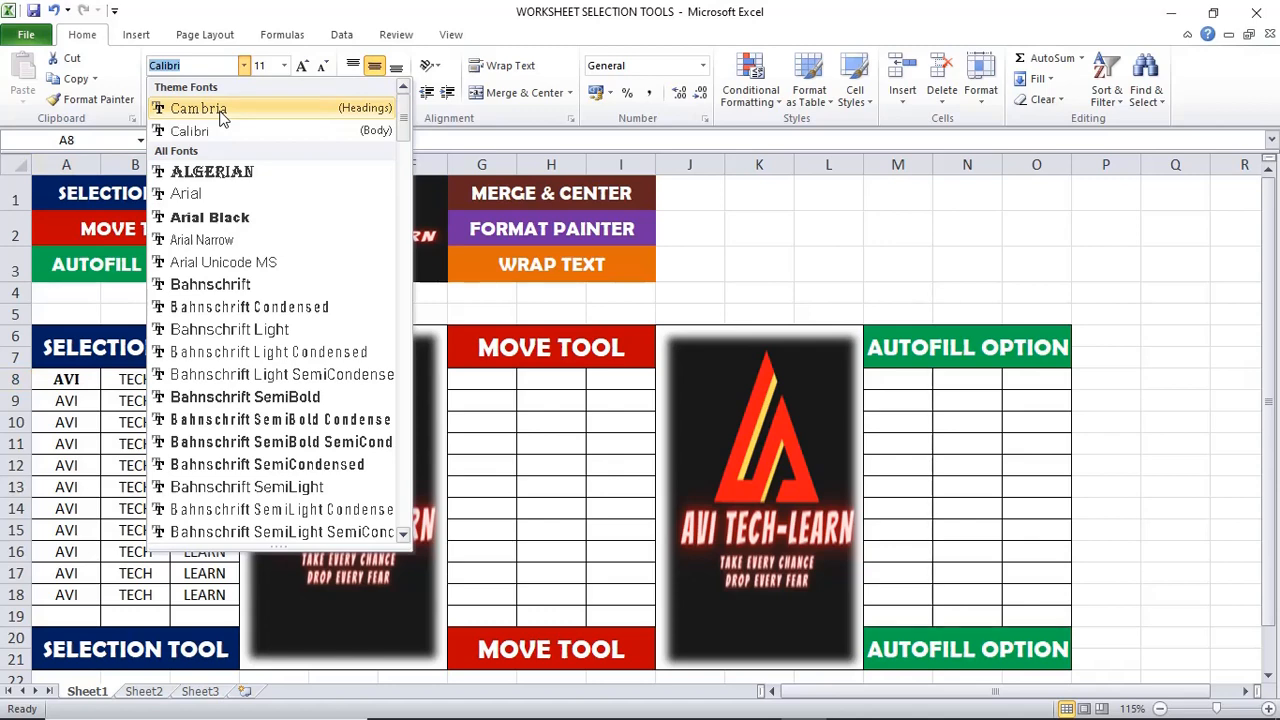
left_click(223, 112)
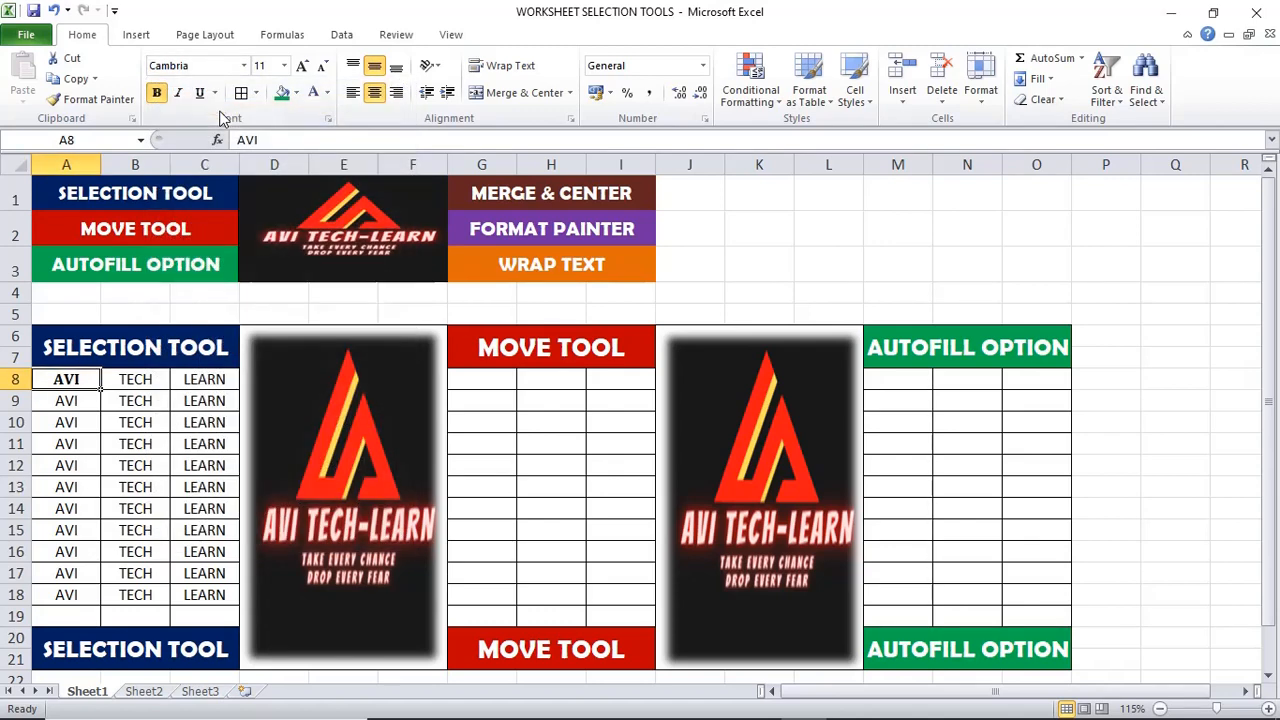
left_click(296, 92)
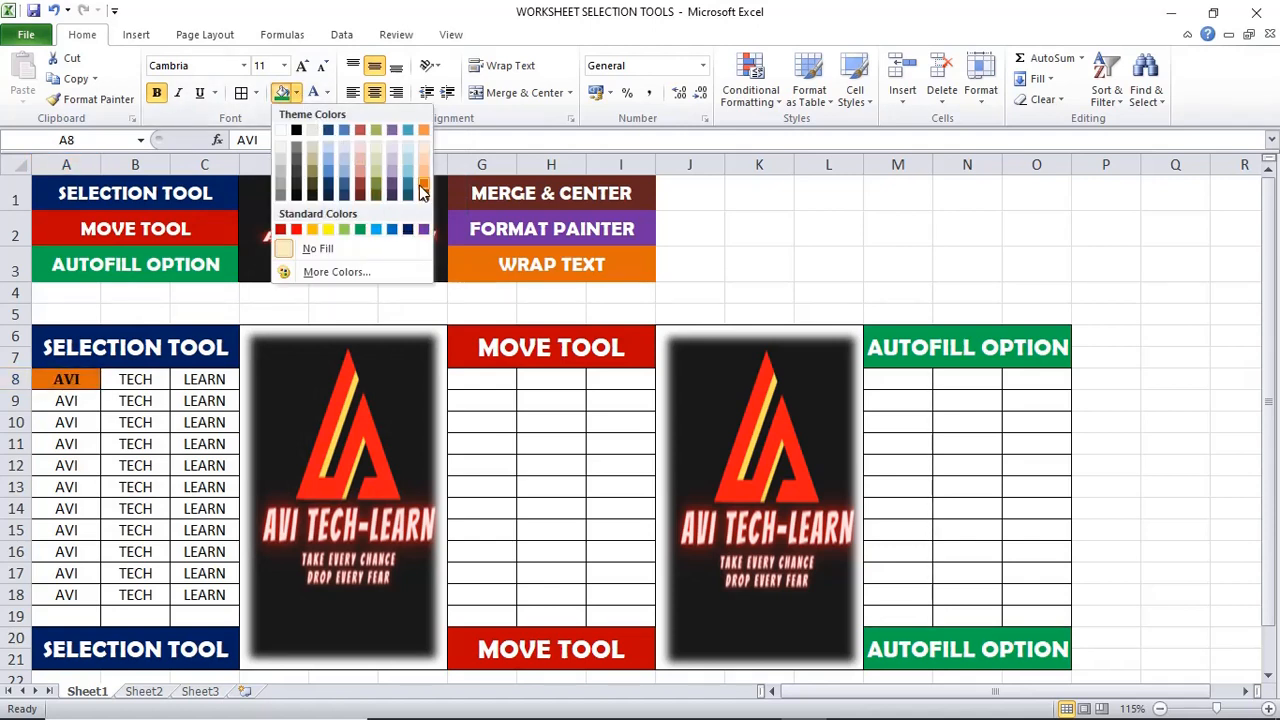
left_click(312, 229)
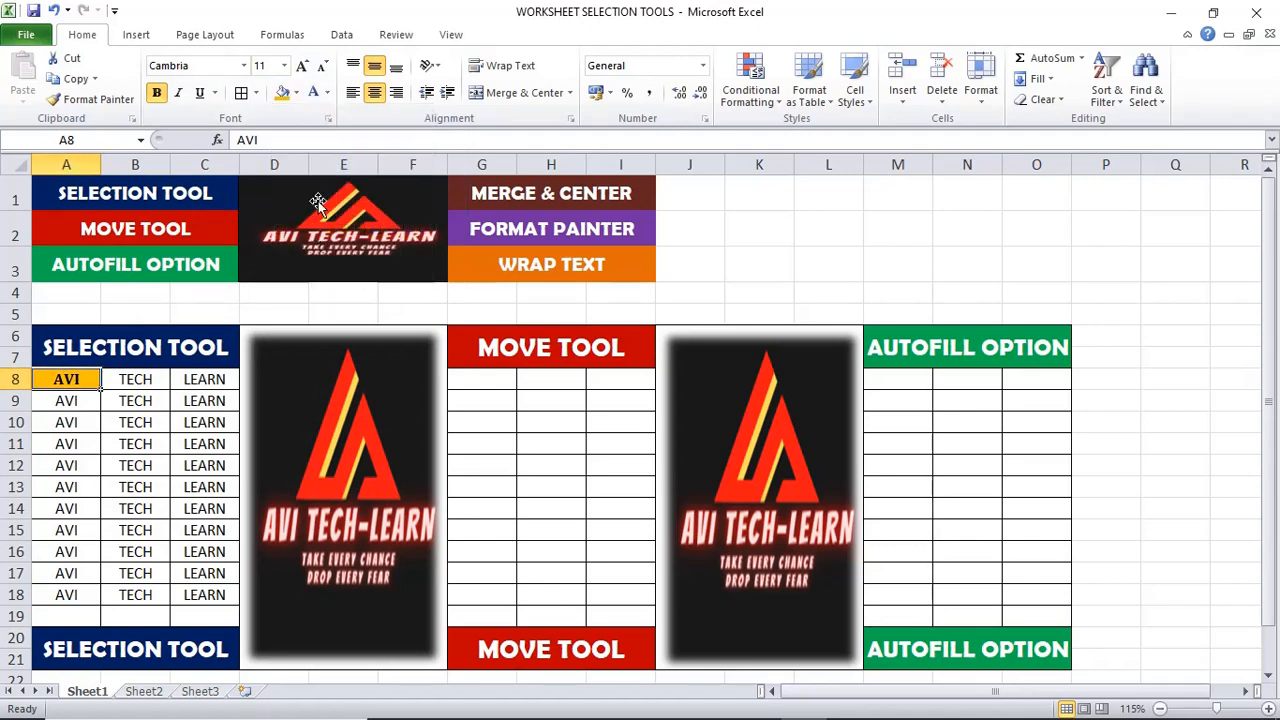
left_click(124, 442)
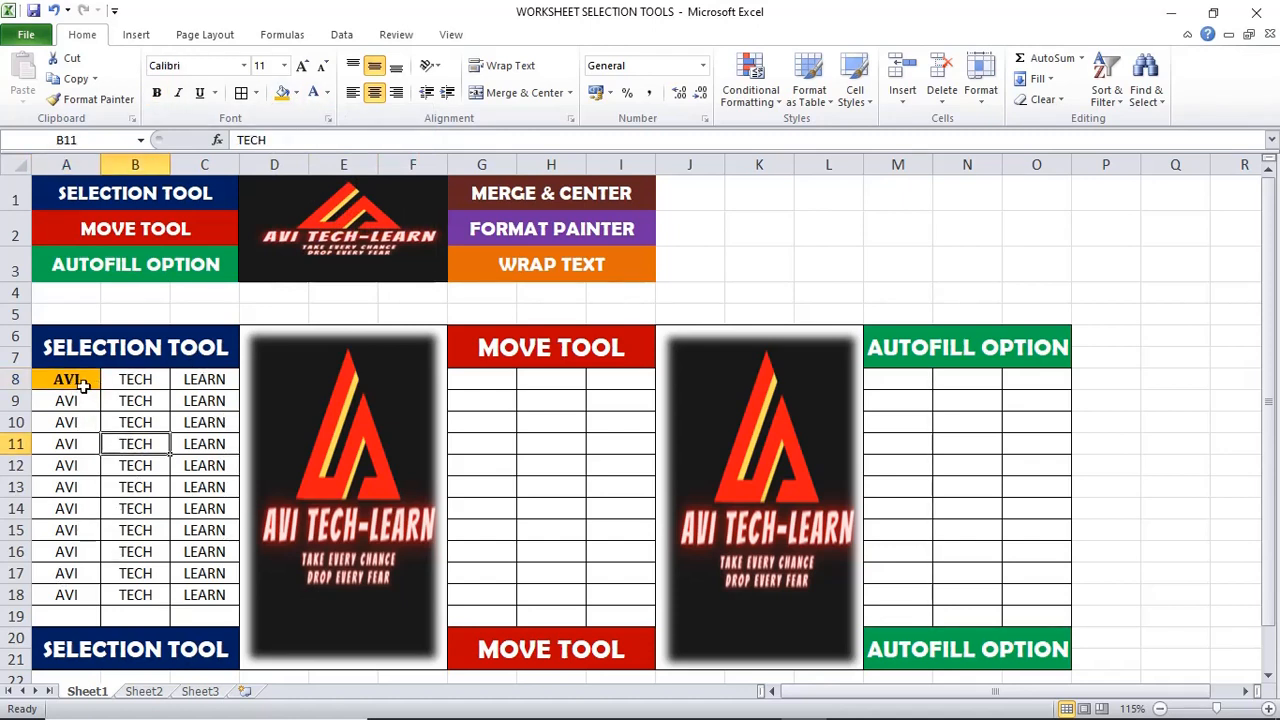
Apply A8's bold orange-filled Cambria formatting to A14:C14 with the Format Painter.
left_click(84, 383)
left_click(90, 99)
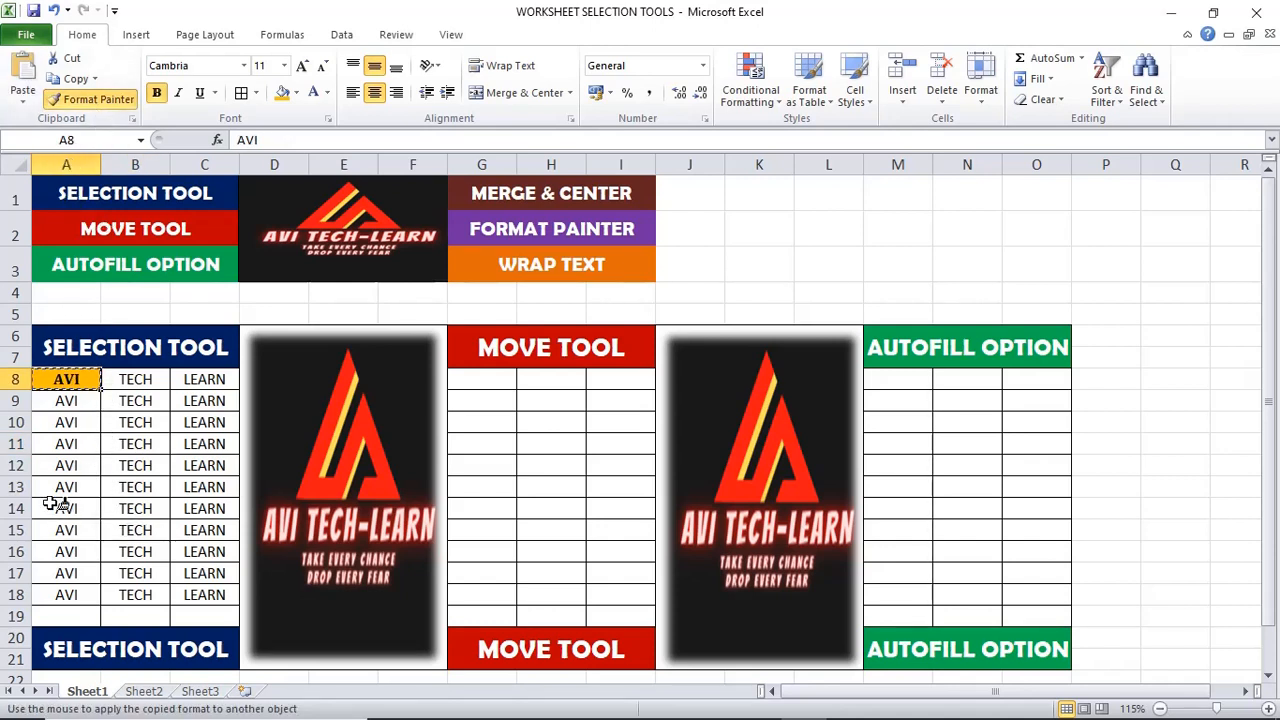
left_click_drag(62, 508, 215, 508)
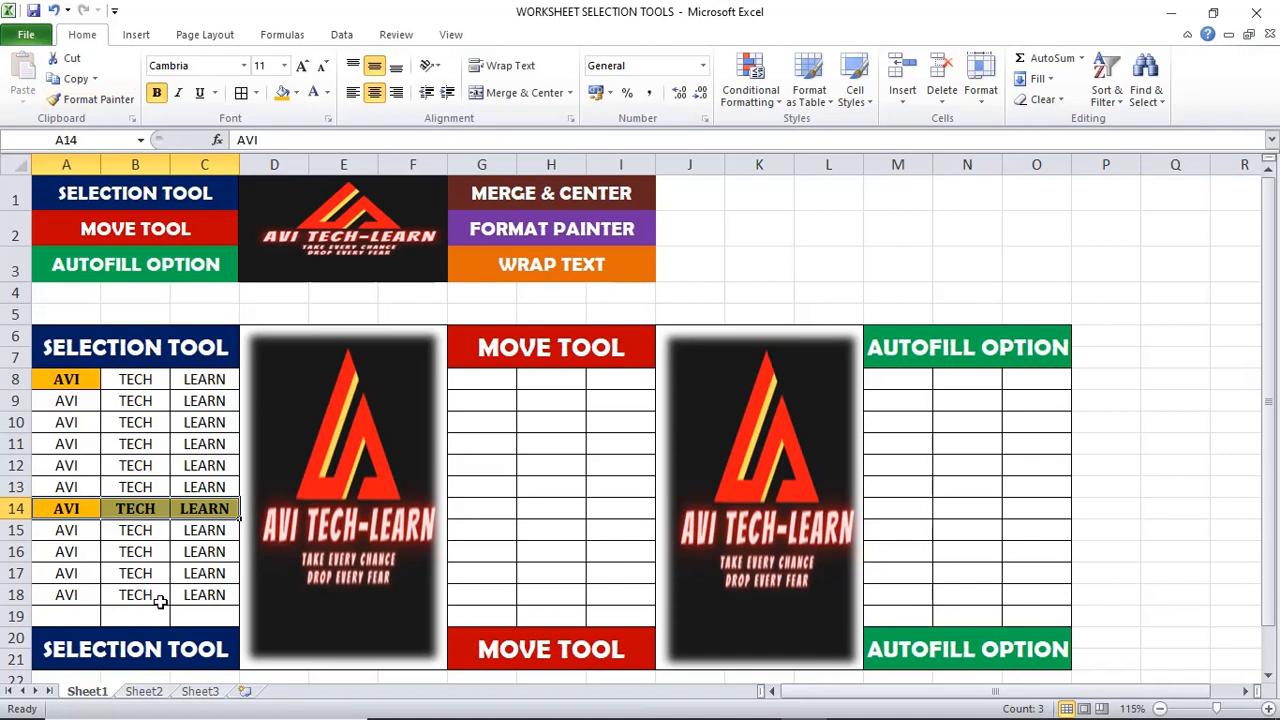
left_click(108, 553)
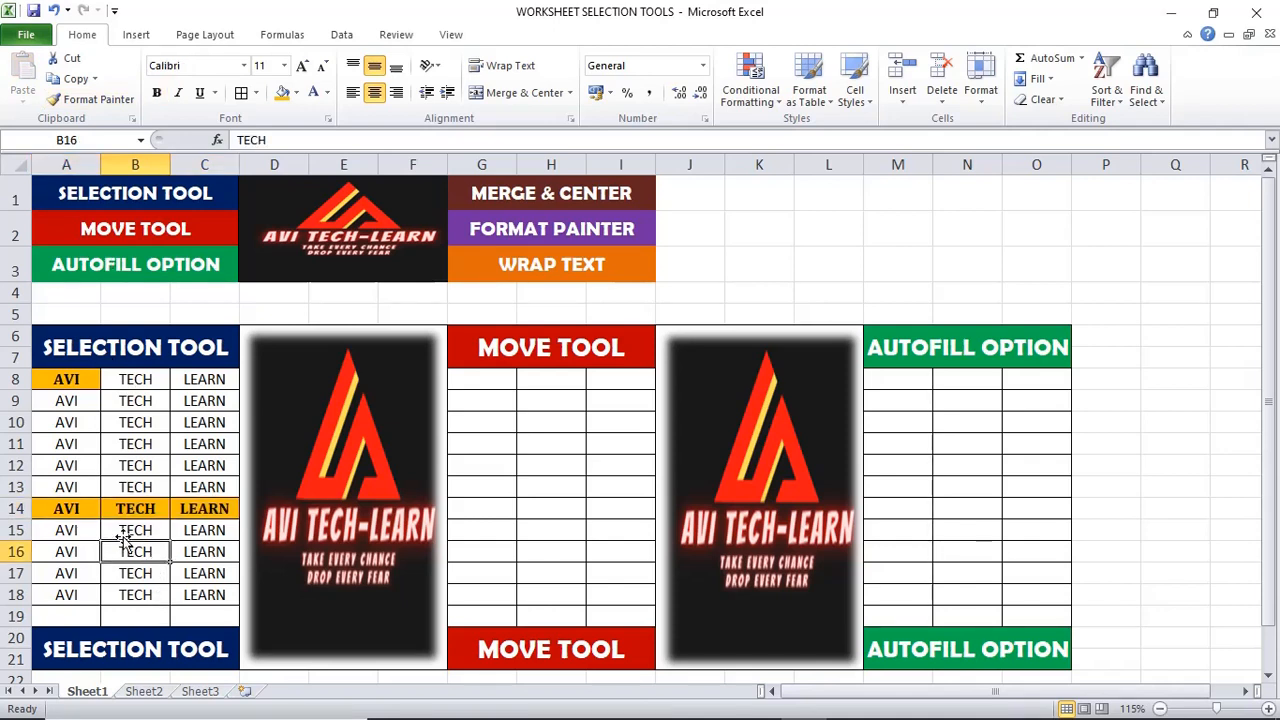
Try painting C12's plain formatting over A8:C16 with the Format Painter, and undo it.
left_click(210, 466)
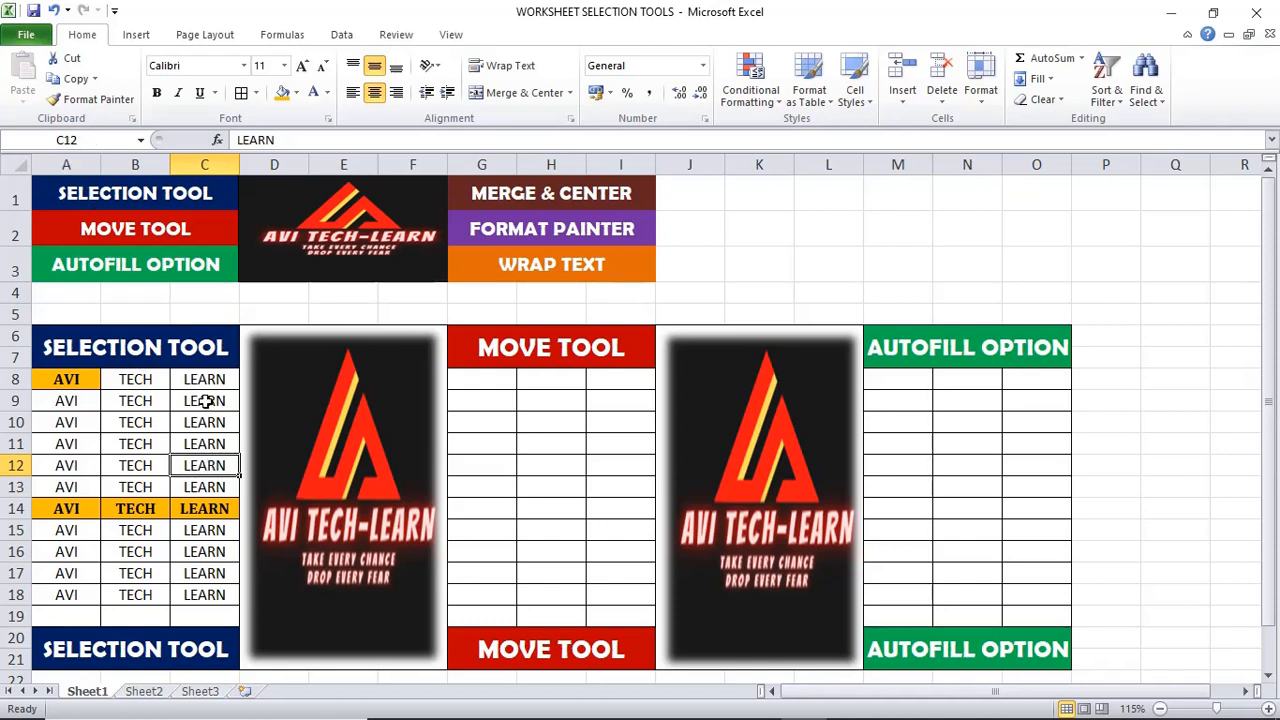
left_click(111, 108)
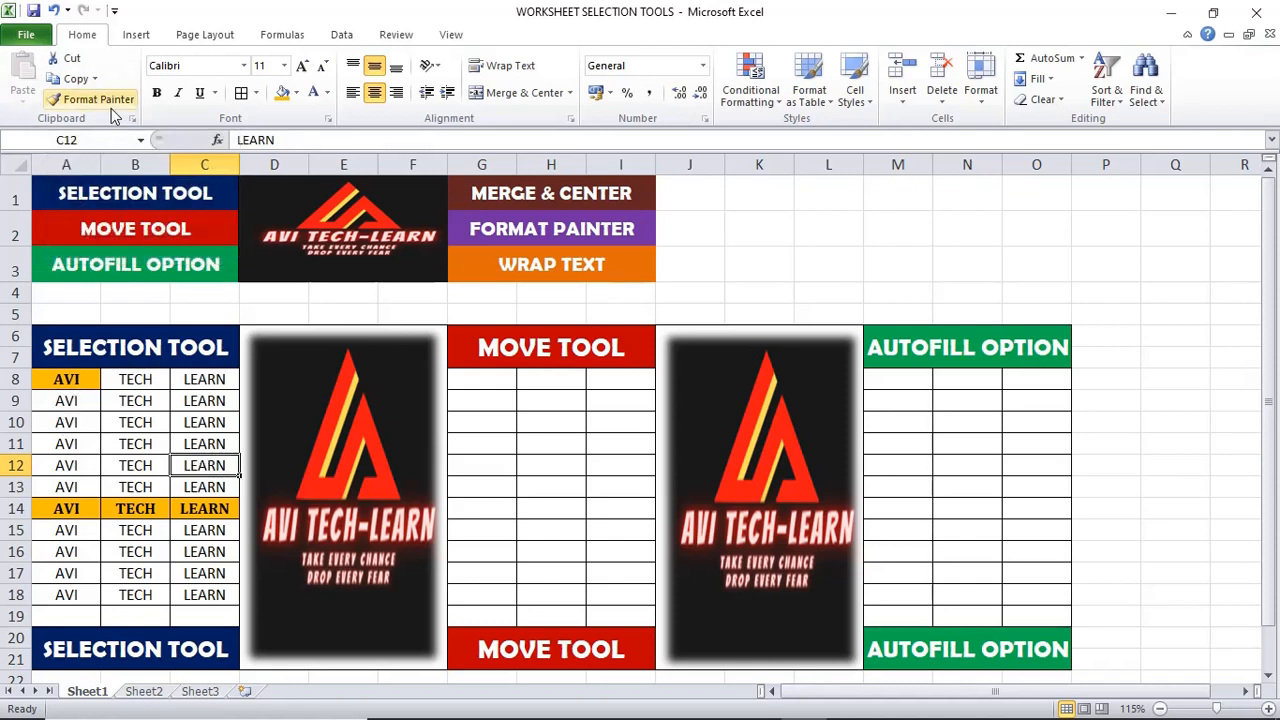
left_click_drag(60, 379, 208, 552)
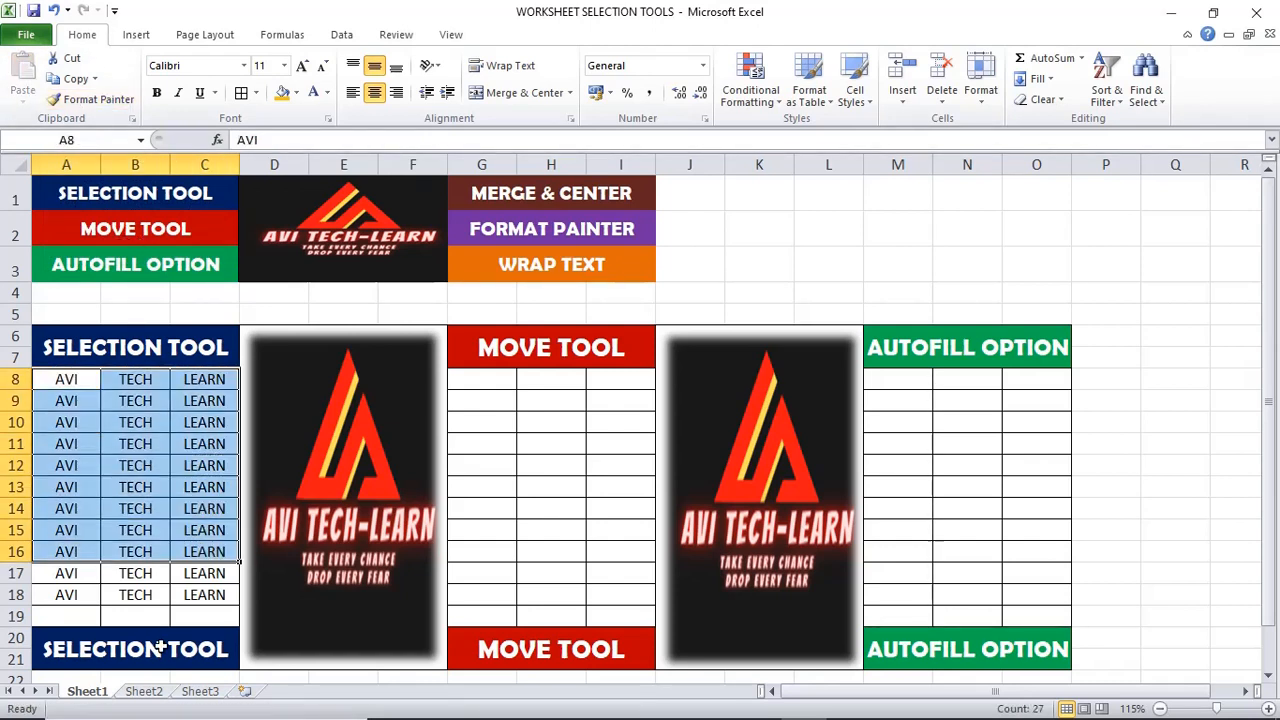
key("ctrl+z")
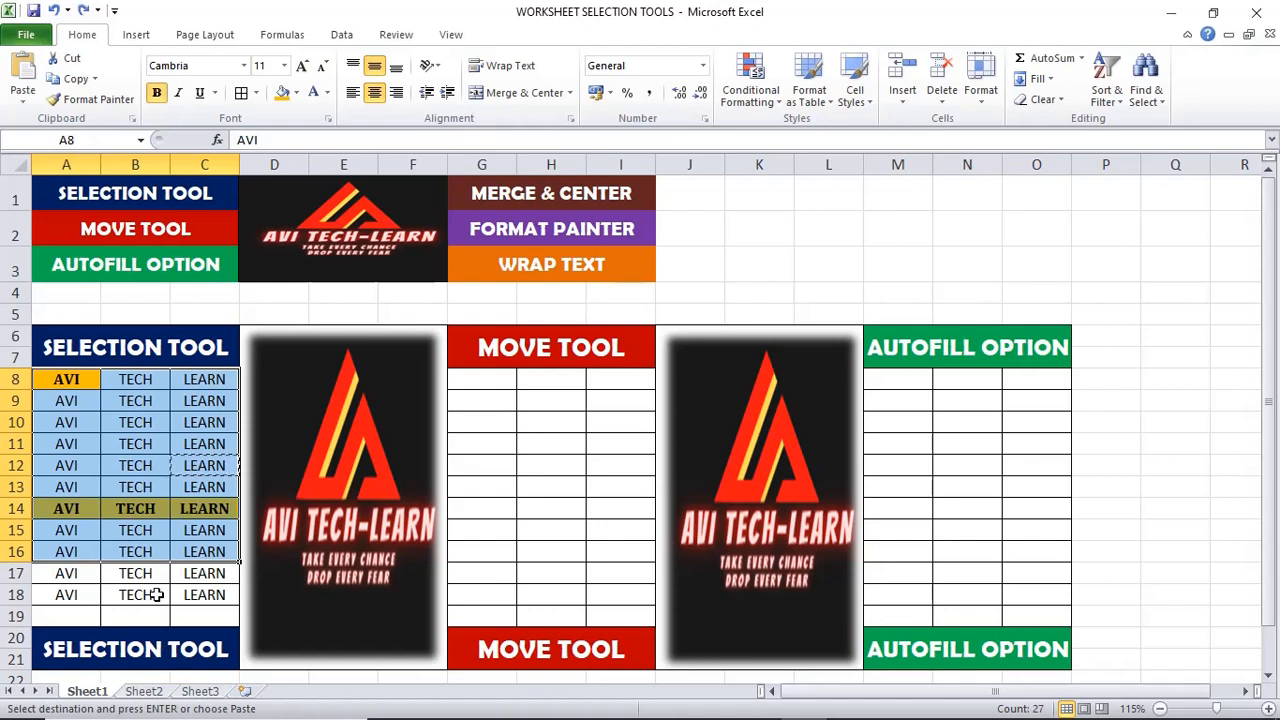
Paint the plain formatting of B12 onto A14:C14 with the Format Painter.
left_click(155, 470)
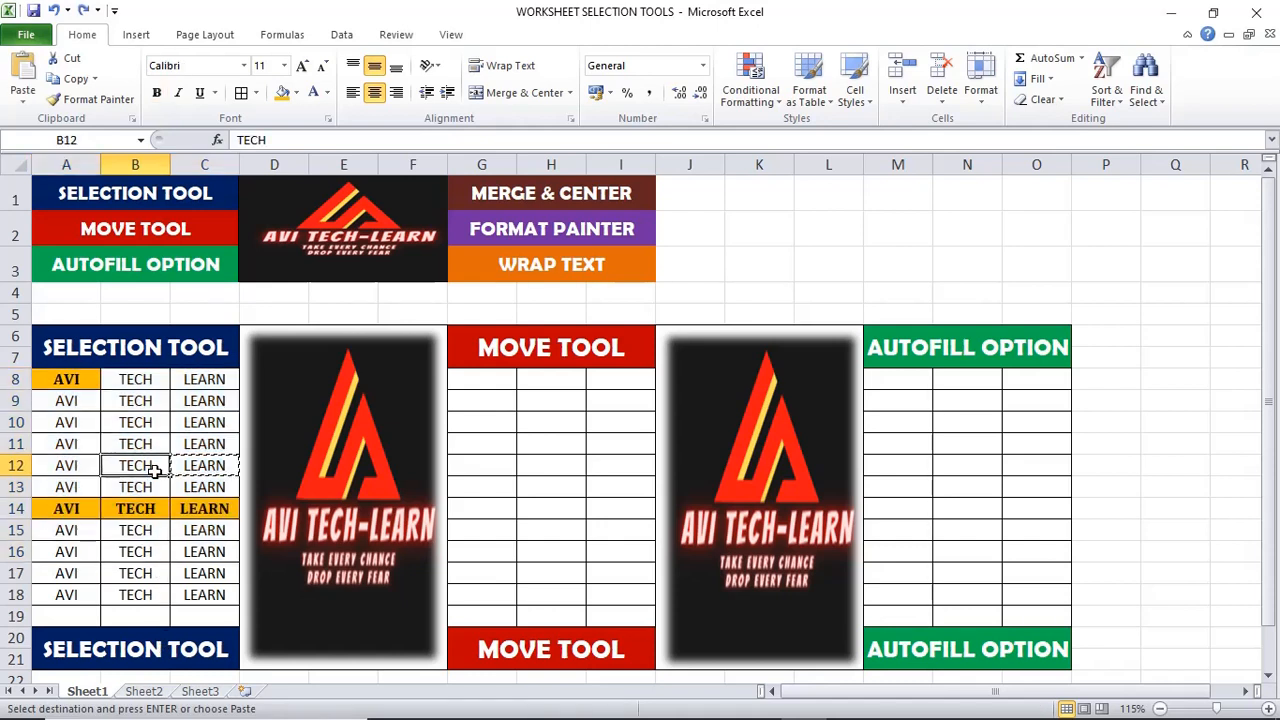
left_click(92, 99)
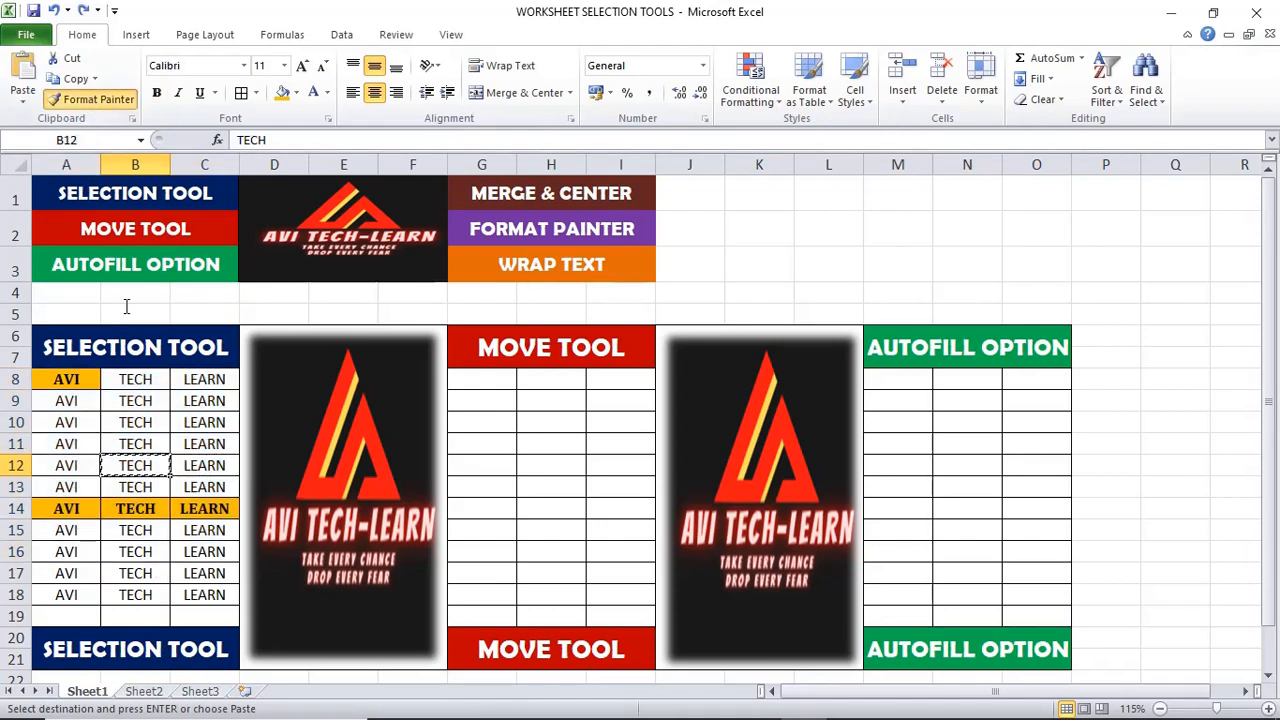
left_click_drag(62, 506, 205, 510)
left_click(185, 551)
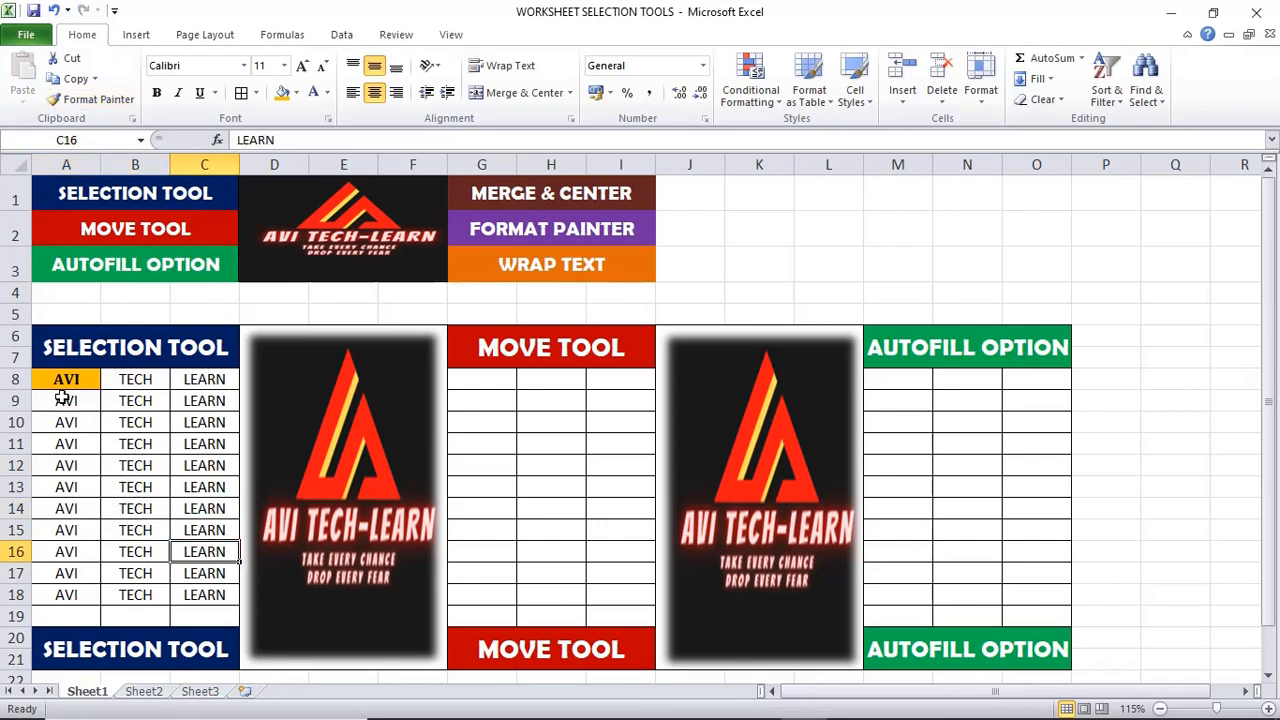
left_click_drag(62, 398, 214, 592)
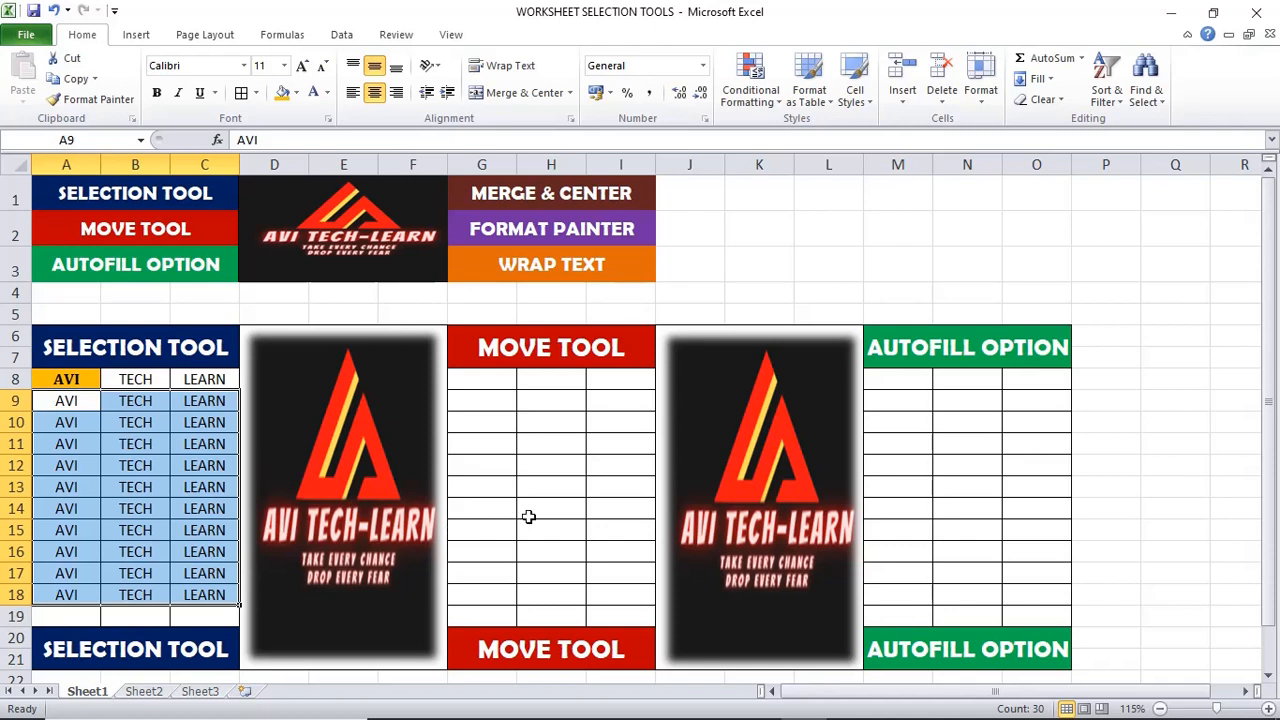
left_click(495, 379)
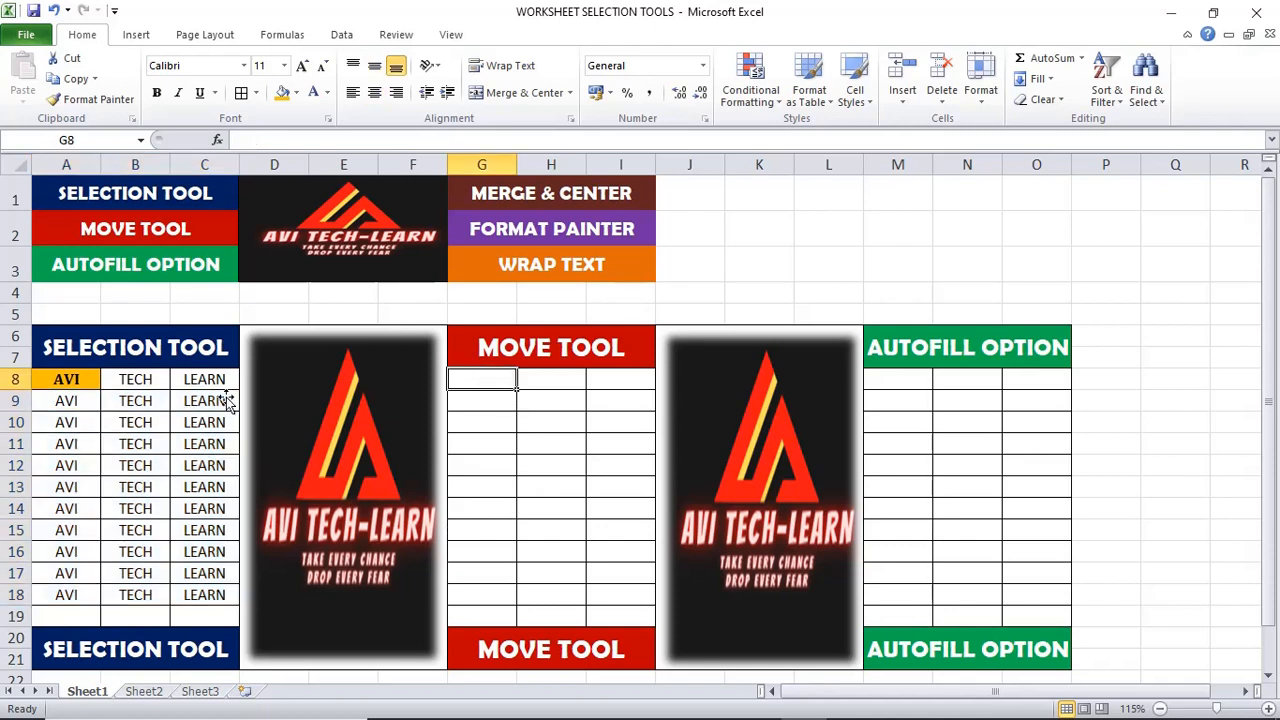
left_click(92, 377)
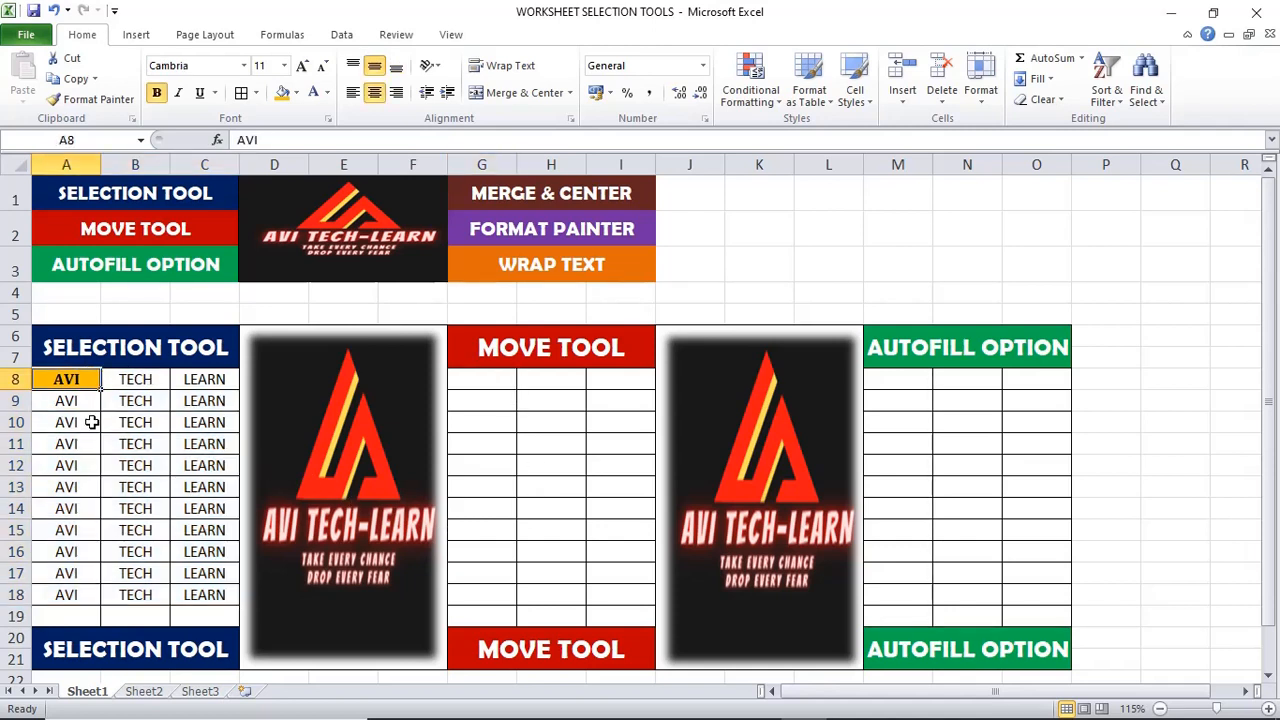
Replace the orange bold formatting of A8 with the plain formatting of A13 using the Format Painter.
left_click(94, 490)
left_click(90, 99)
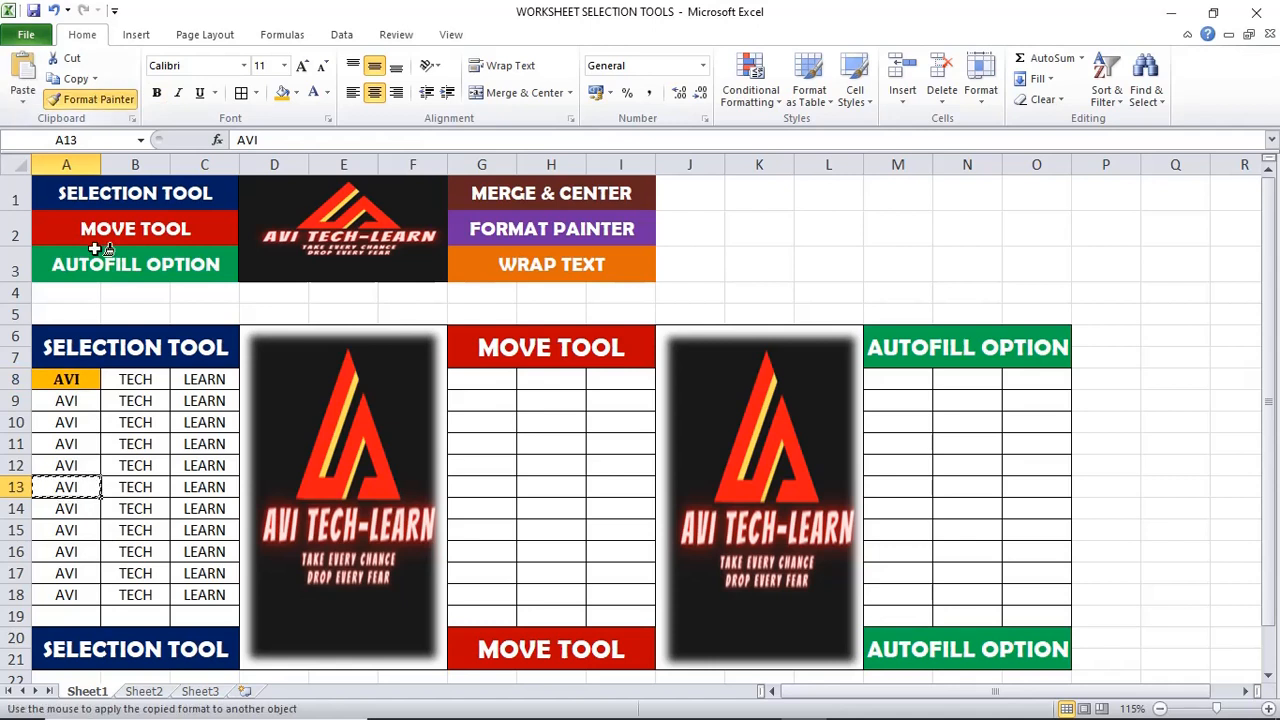
left_click(70, 378)
left_click(110, 462)
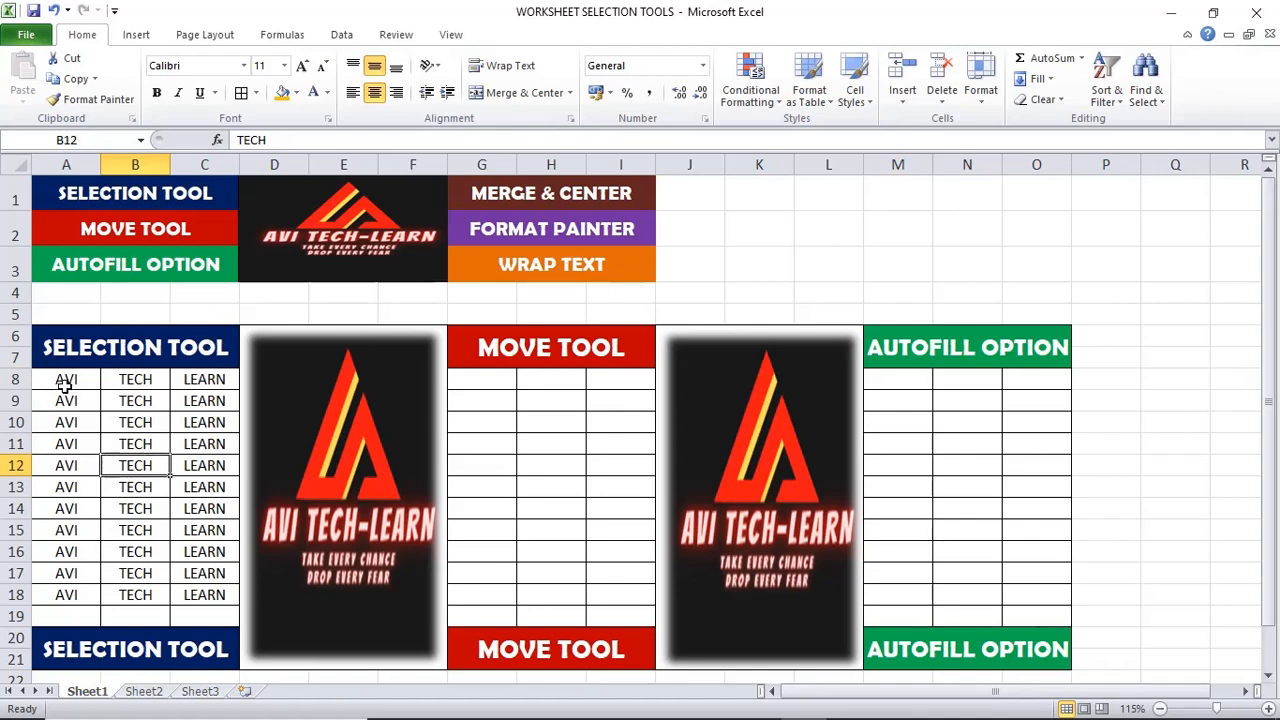
Try copying the A8:C18 entries into the MOVE TOOL block starting at G8, then undo the paste and clear the copy selection.
left_click_drag(63, 380, 204, 596)
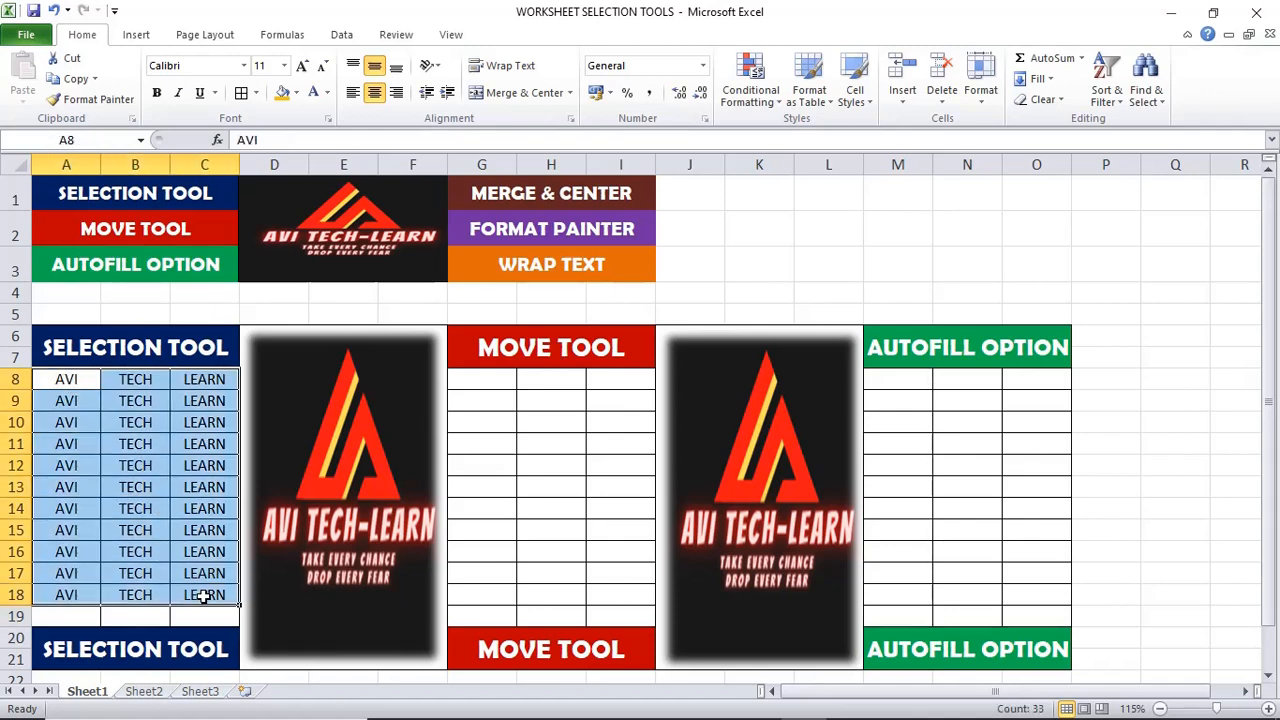
key("ctrl+c")
left_click(459, 382)
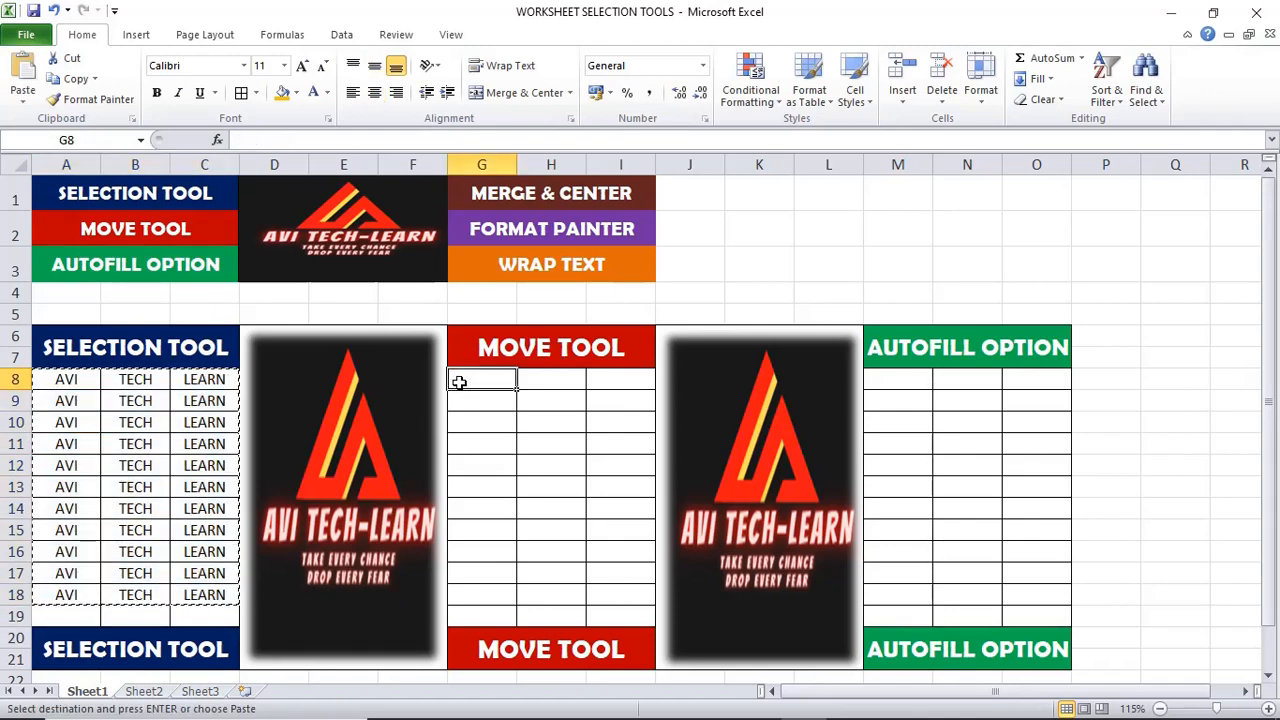
key("ctrl+v")
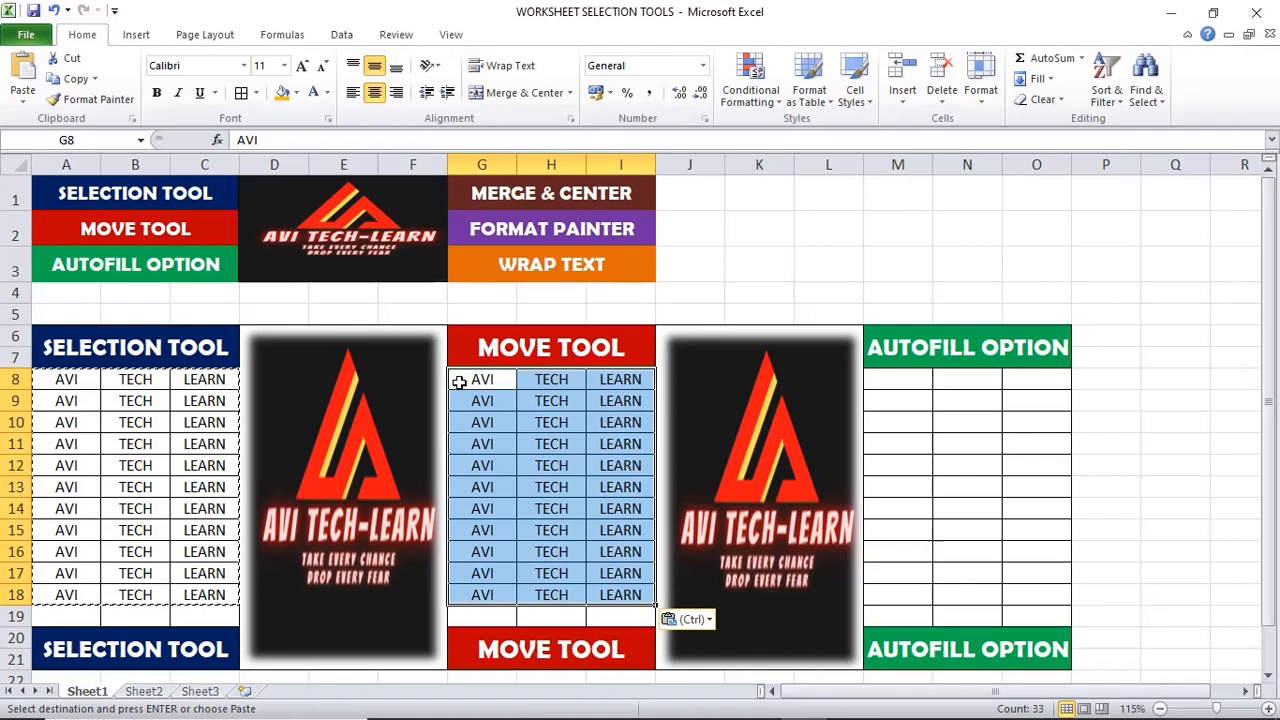
key("ctrl+z")
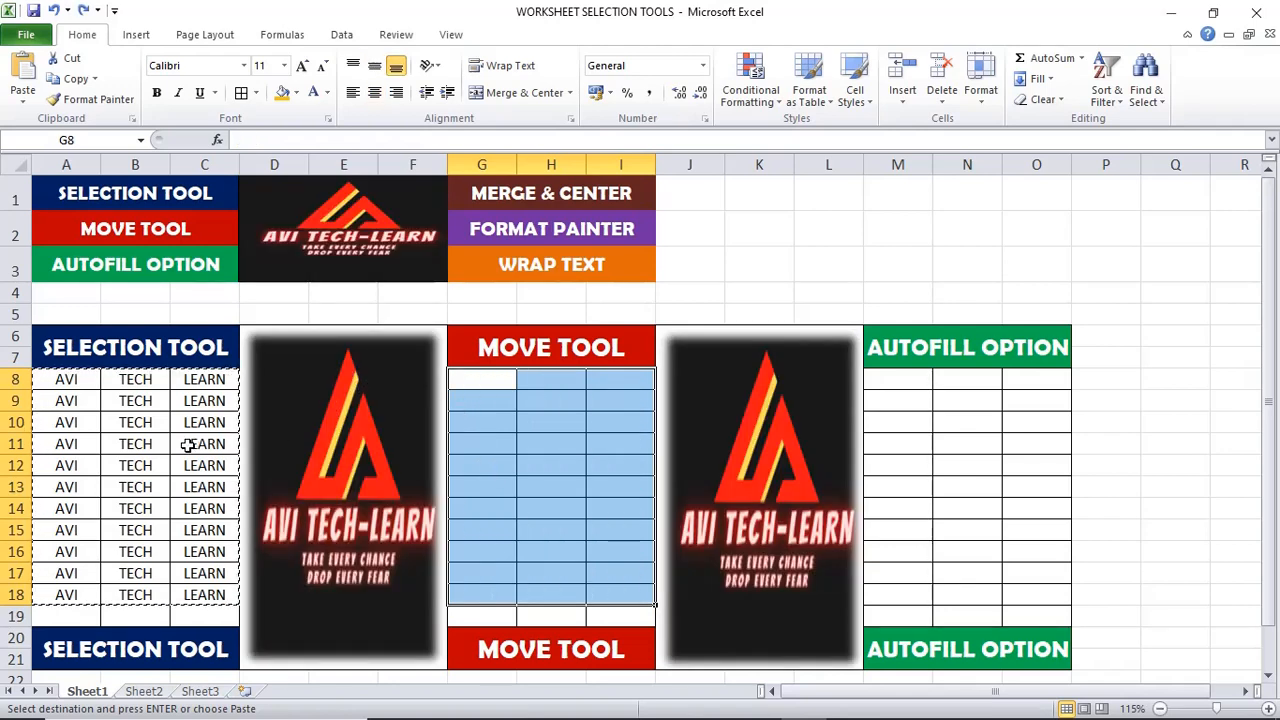
key("Escape")
left_click(156, 456)
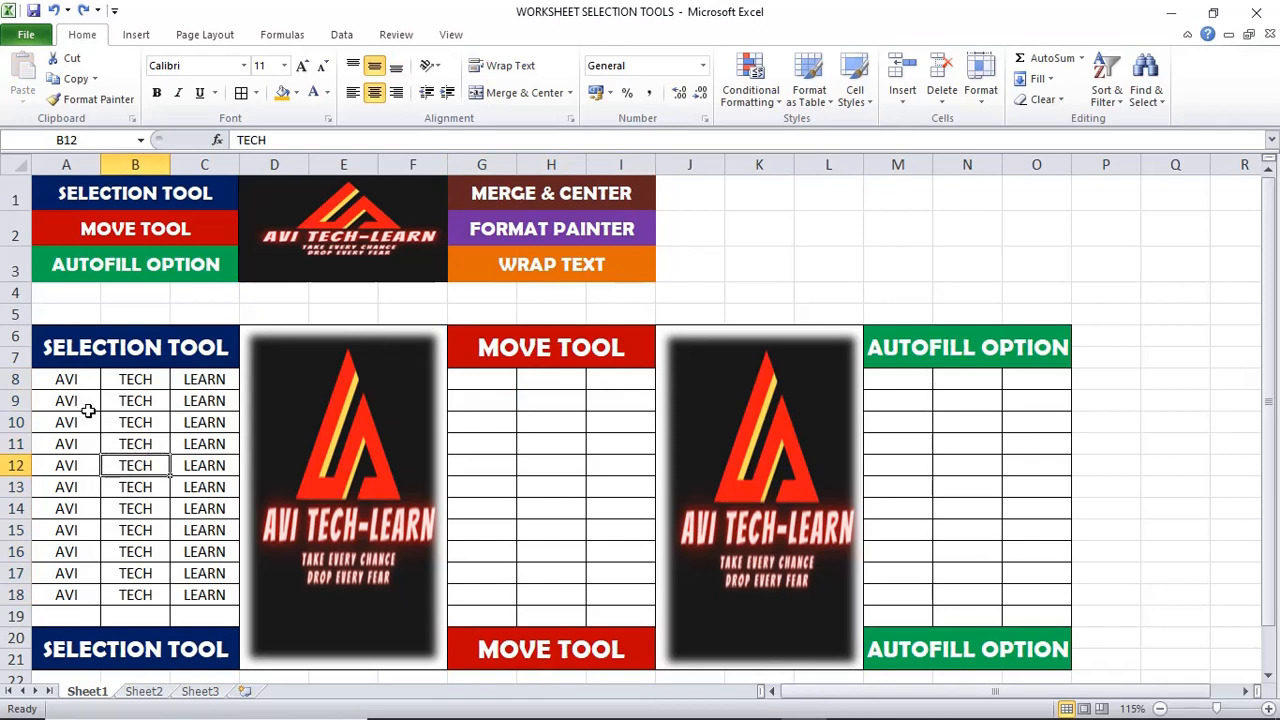
Move AVI from A8 to H10, TECH from B12 to I11 and LEARN from C13 to G12 in the MOVE TOOL block.
left_click(79, 381)
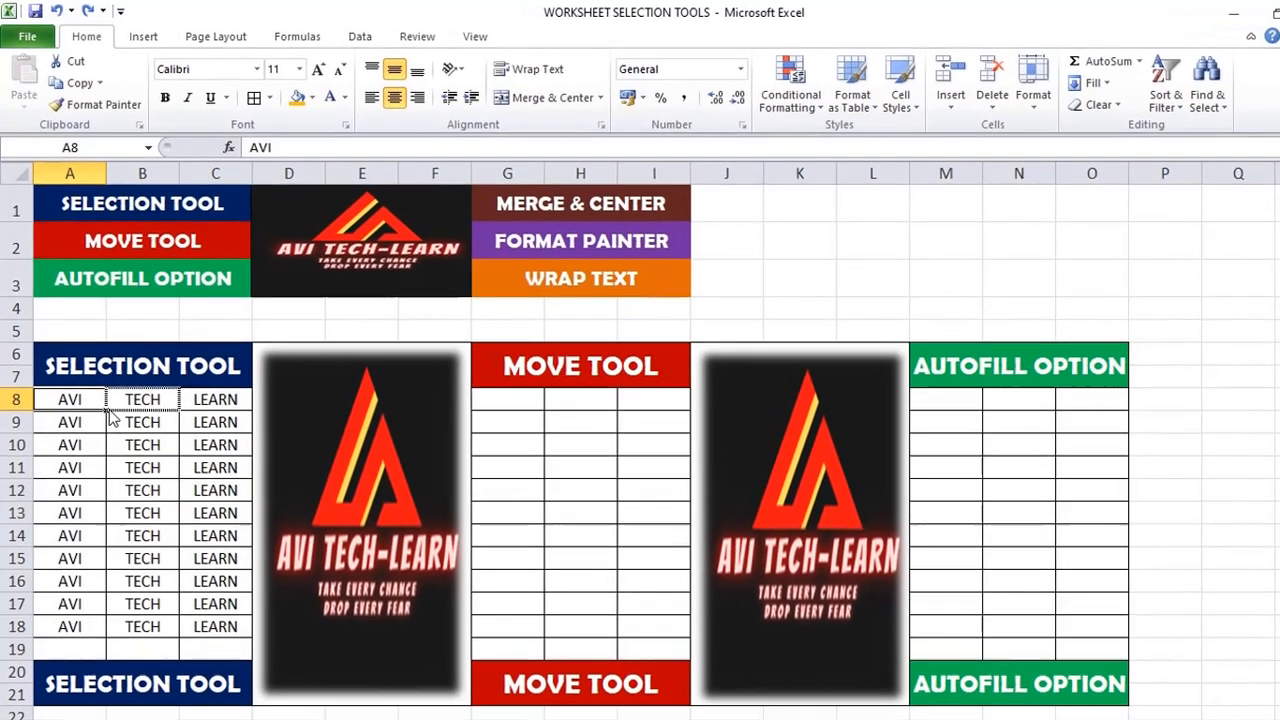
left_click_drag(80, 393, 575, 462)
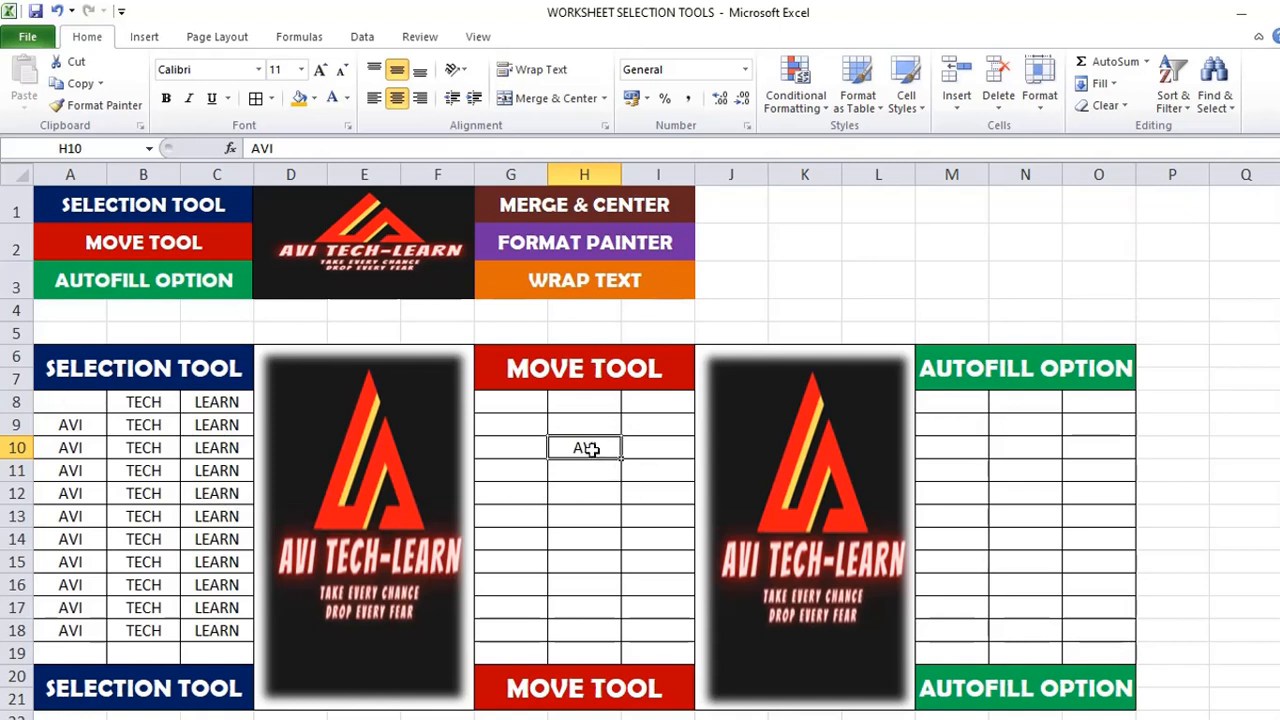
left_click(150, 494)
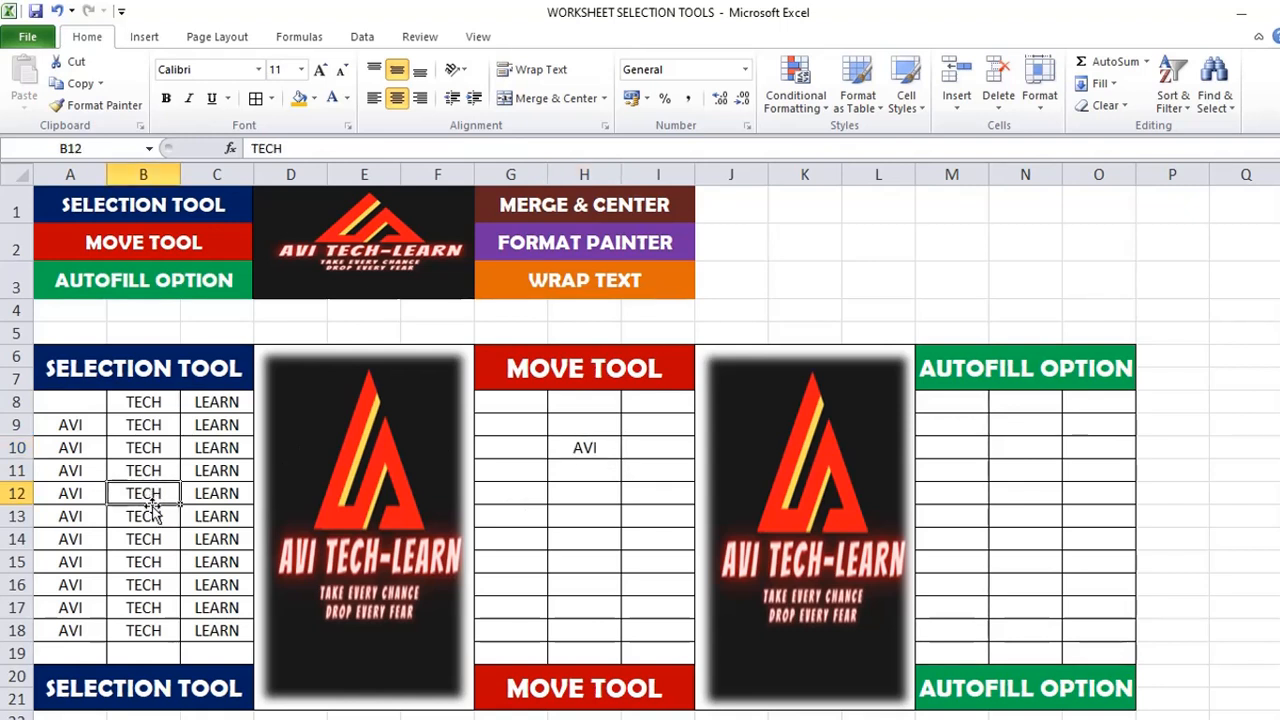
left_click_drag(152, 510, 636, 474)
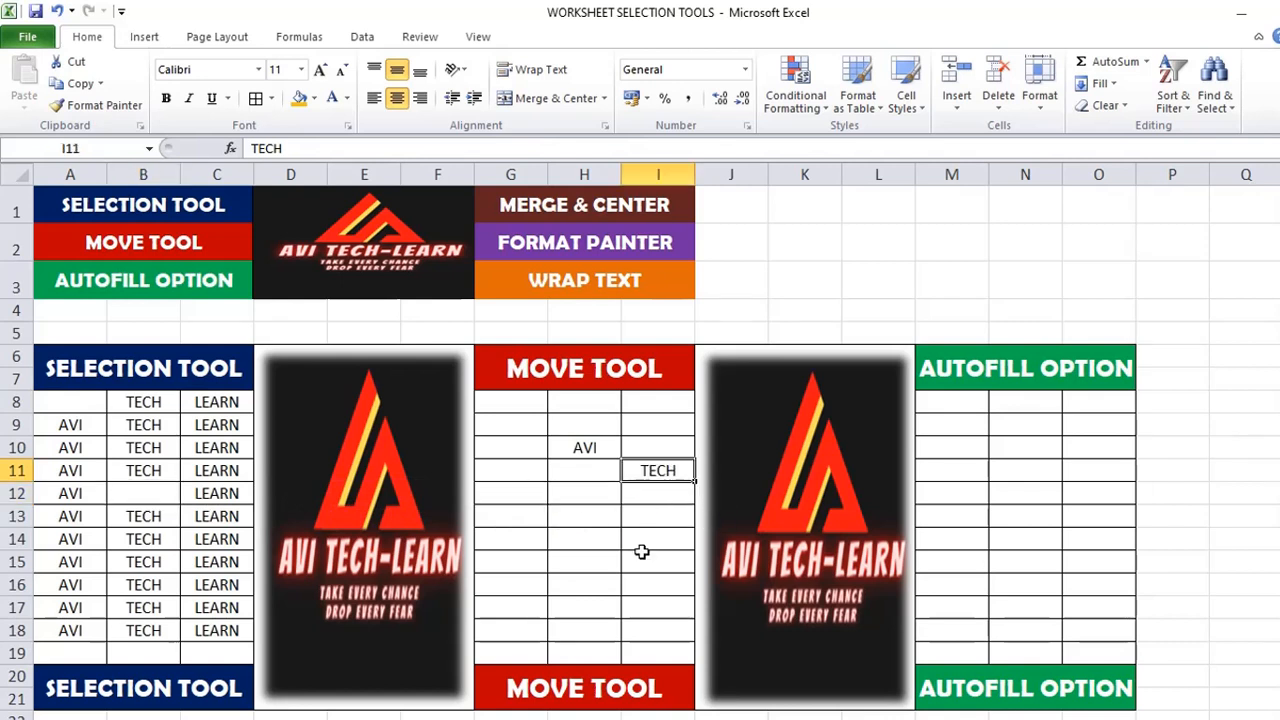
left_click(212, 520)
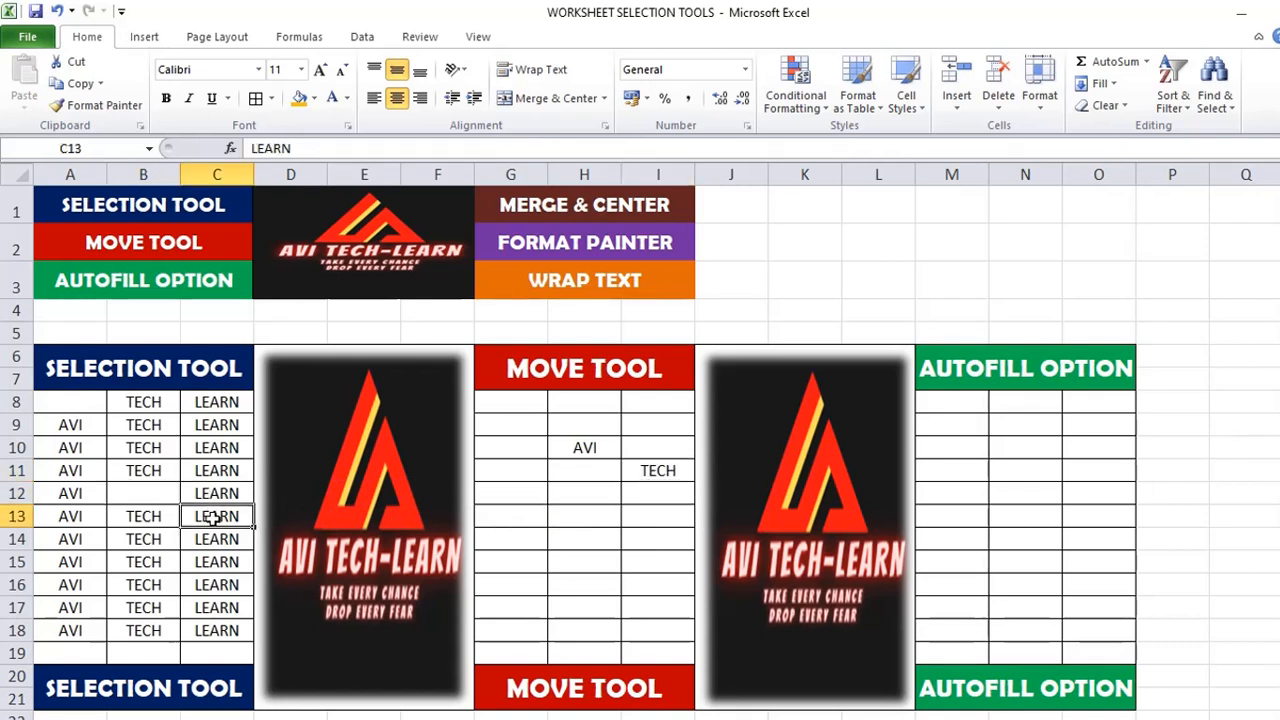
left_click_drag(215, 530, 505, 500)
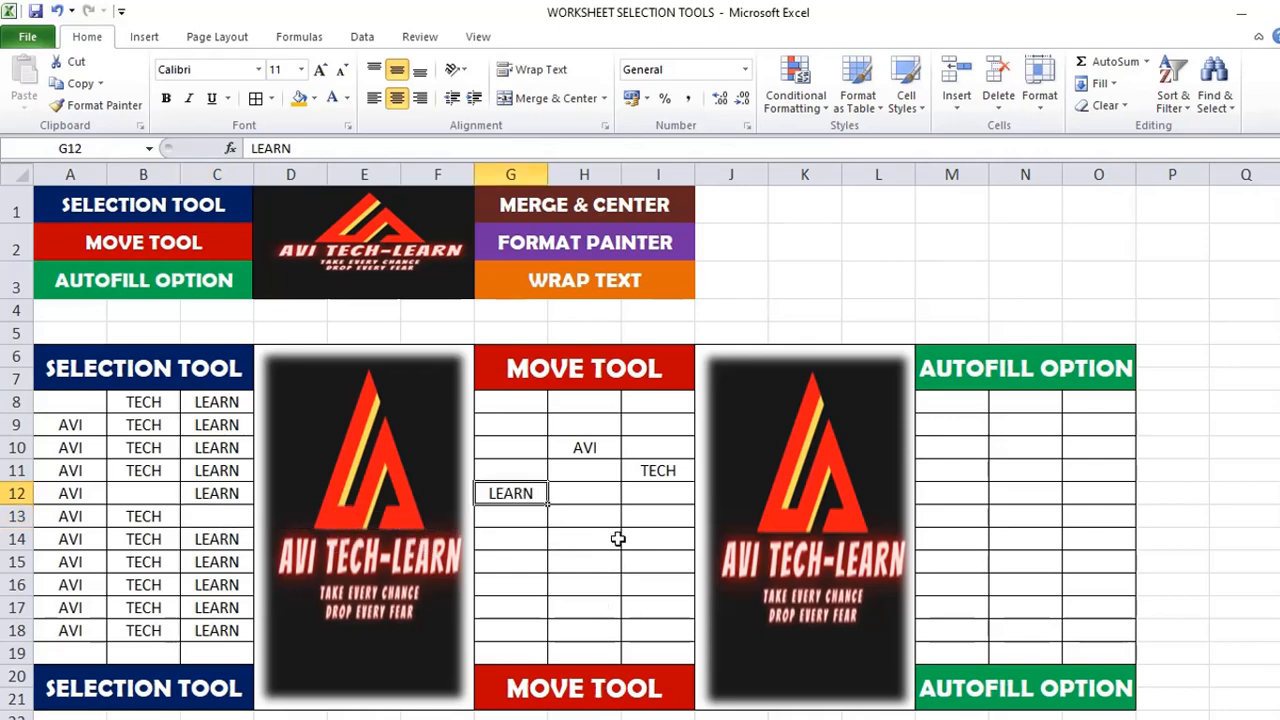
Line up the moved entries in row 9 of the MOVE TOOL block: AVI in G9, TECH in H9 and LEARN in I9.
left_click(596, 450)
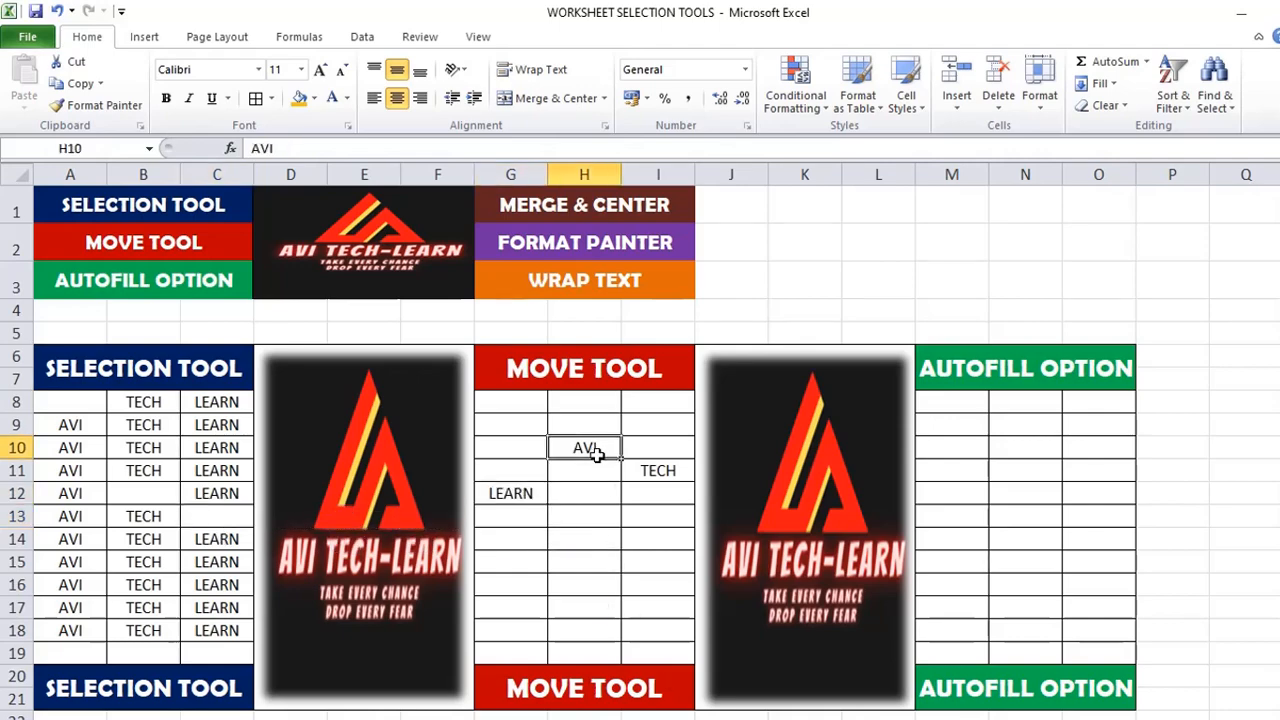
left_click_drag(596, 452, 492, 402)
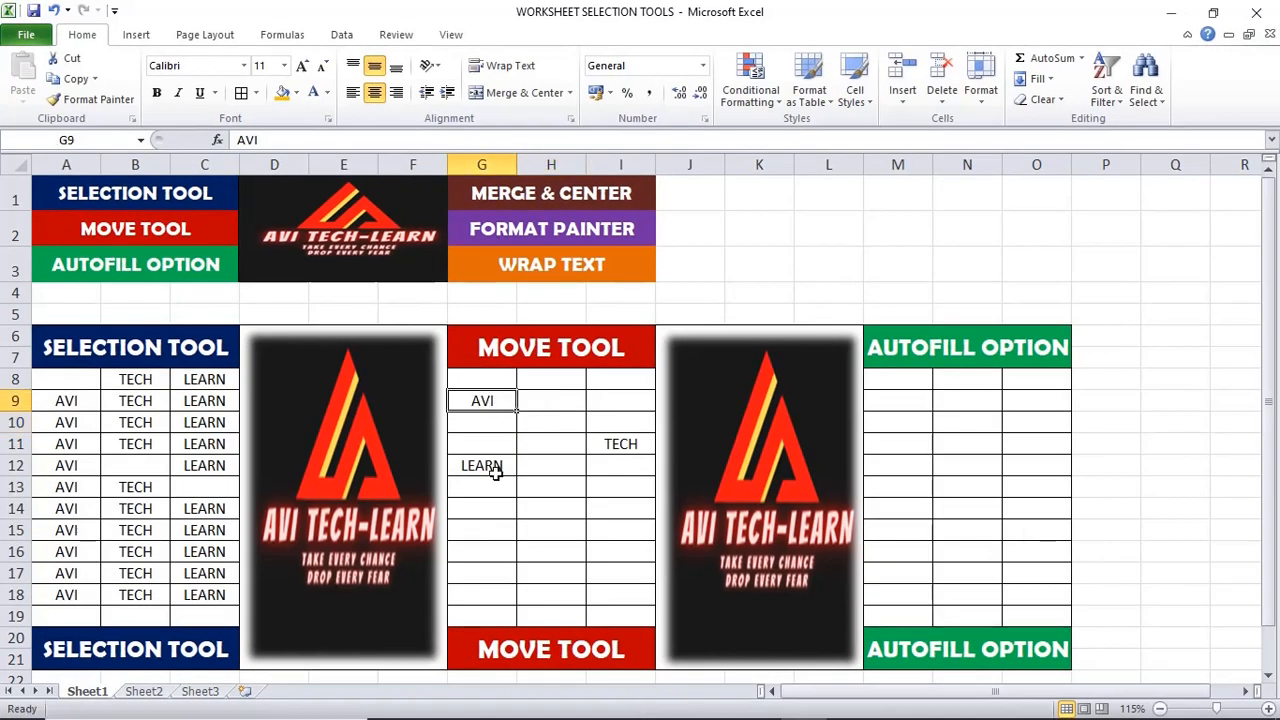
left_click(614, 445)
left_click_drag(618, 452, 552, 411)
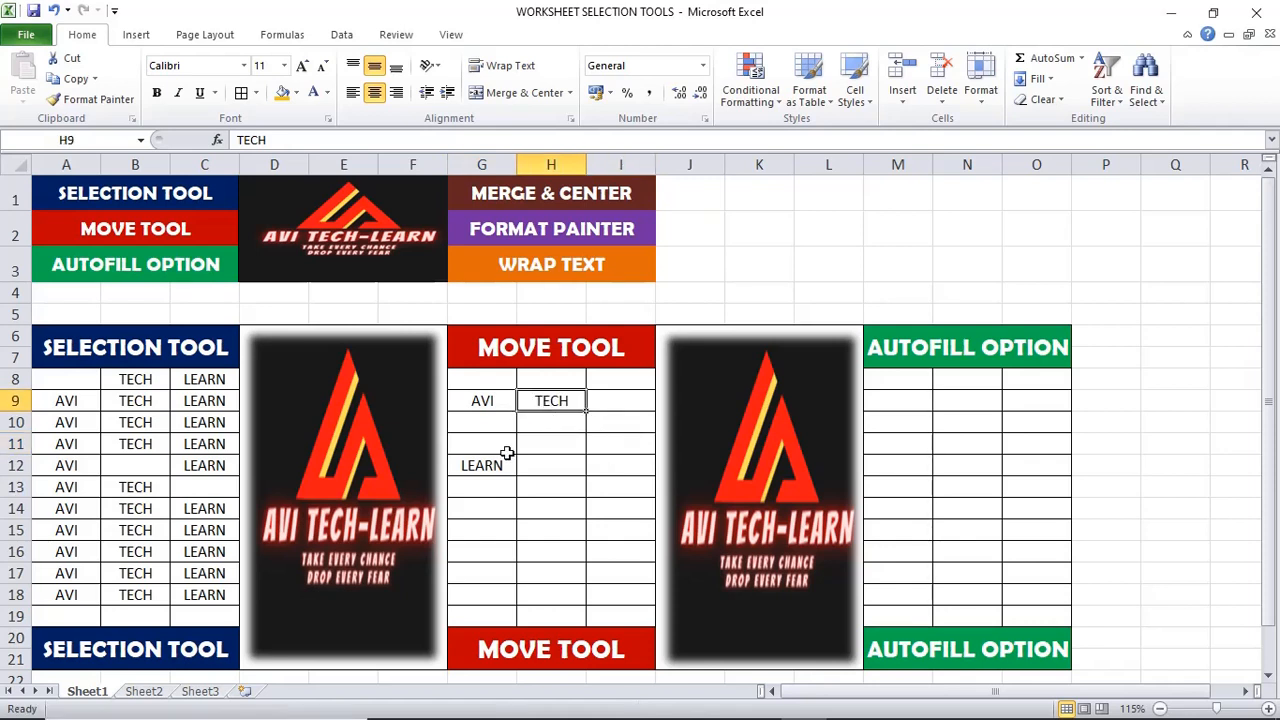
left_click(490, 463)
left_click_drag(485, 479, 620, 411)
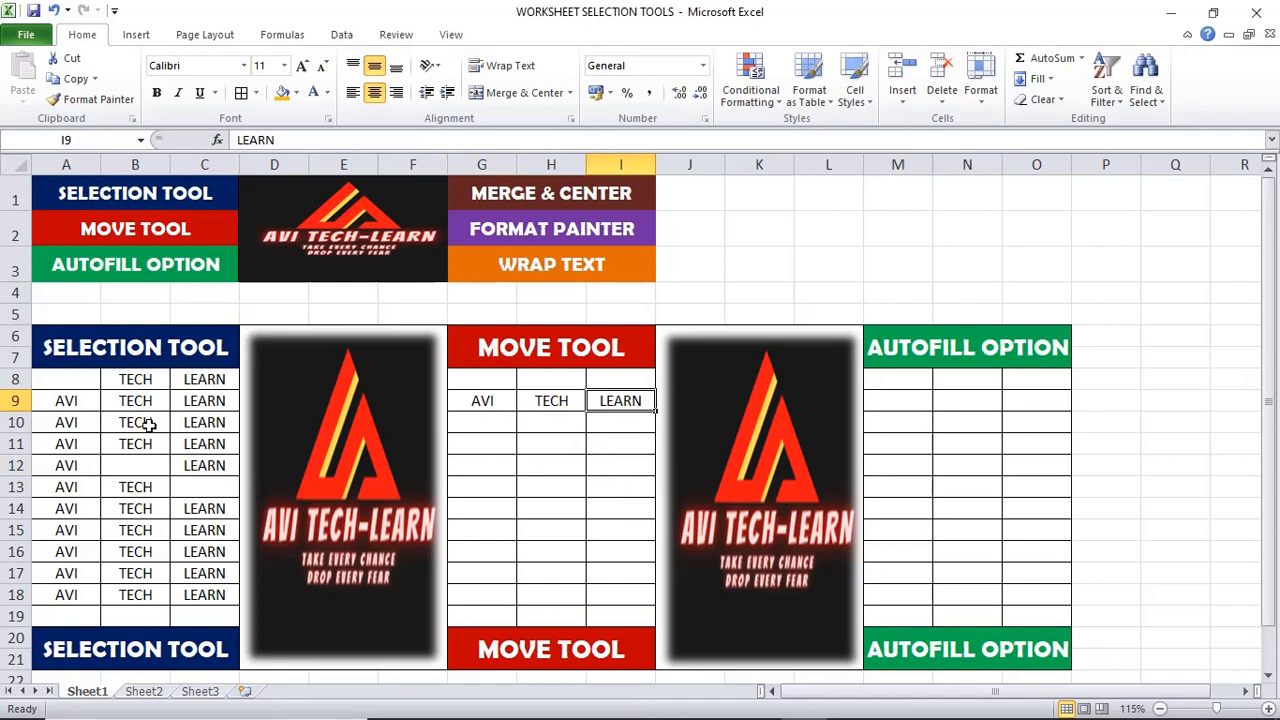
left_click_drag(80, 378, 218, 610)
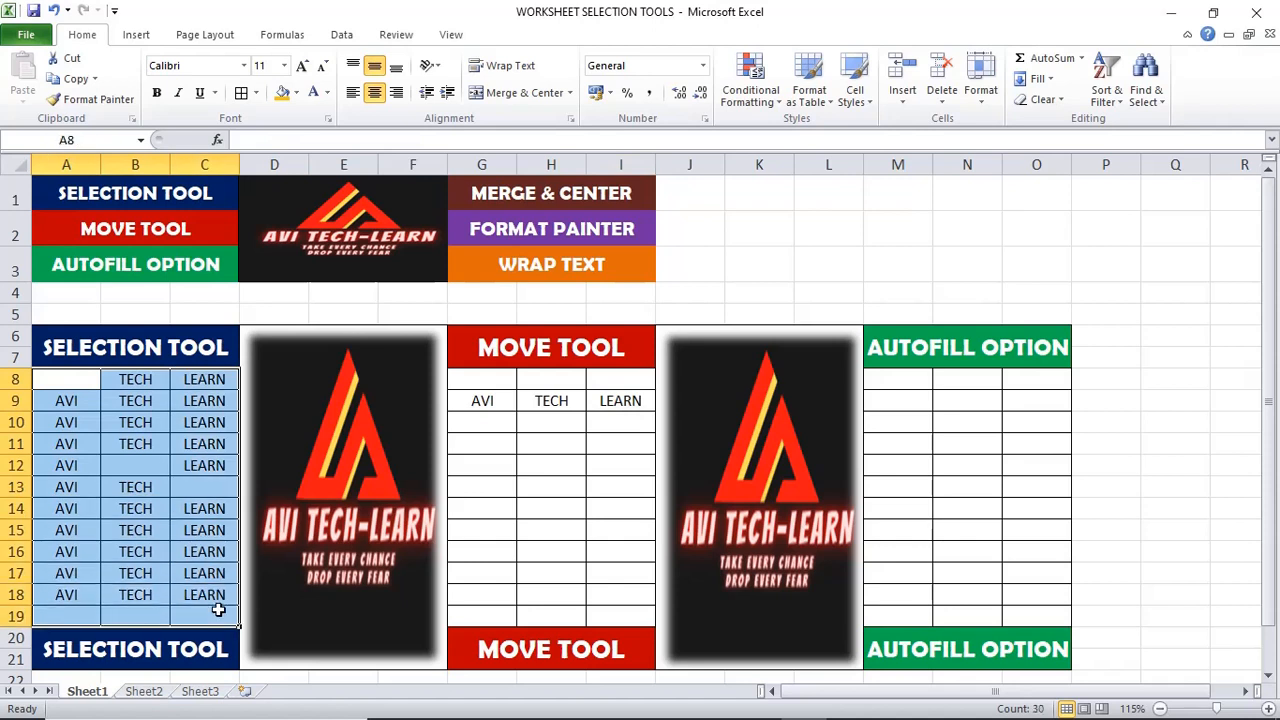
left_click(502, 400)
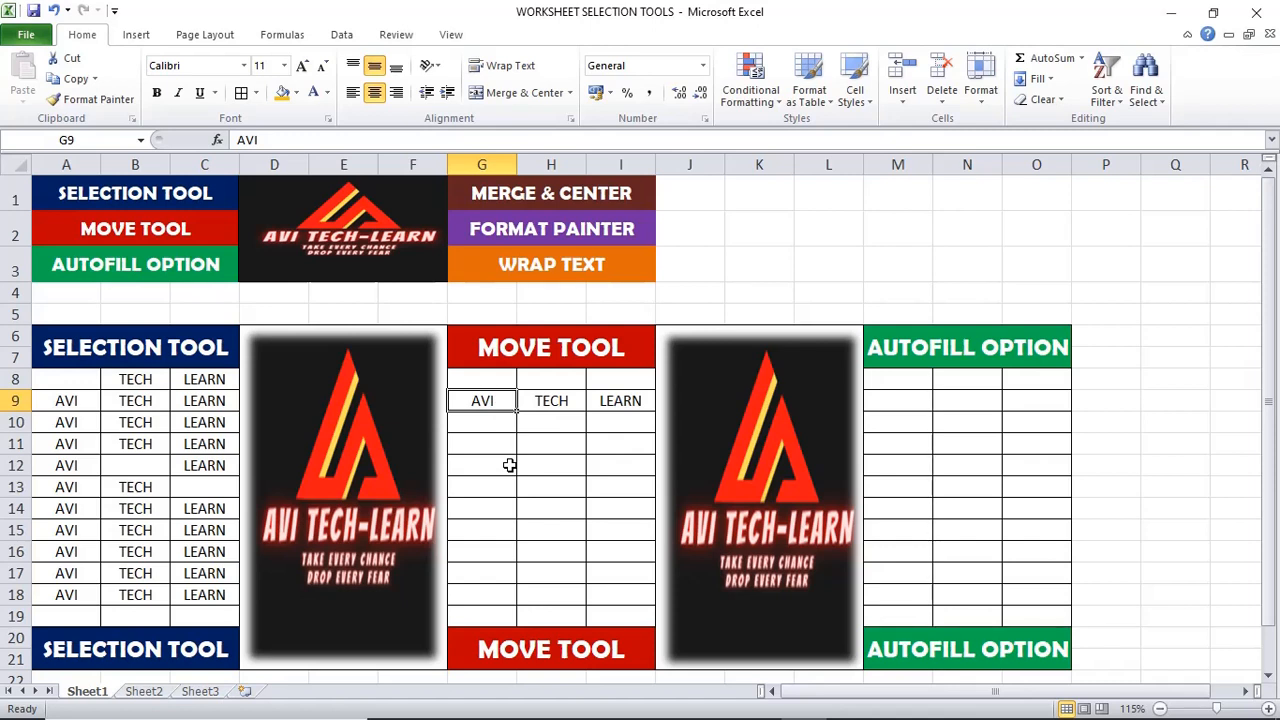
Enter the numbers 1 to 8 one per cell down the first AUTOFILL OPTION column, starting at M9.
left_click(896, 401)
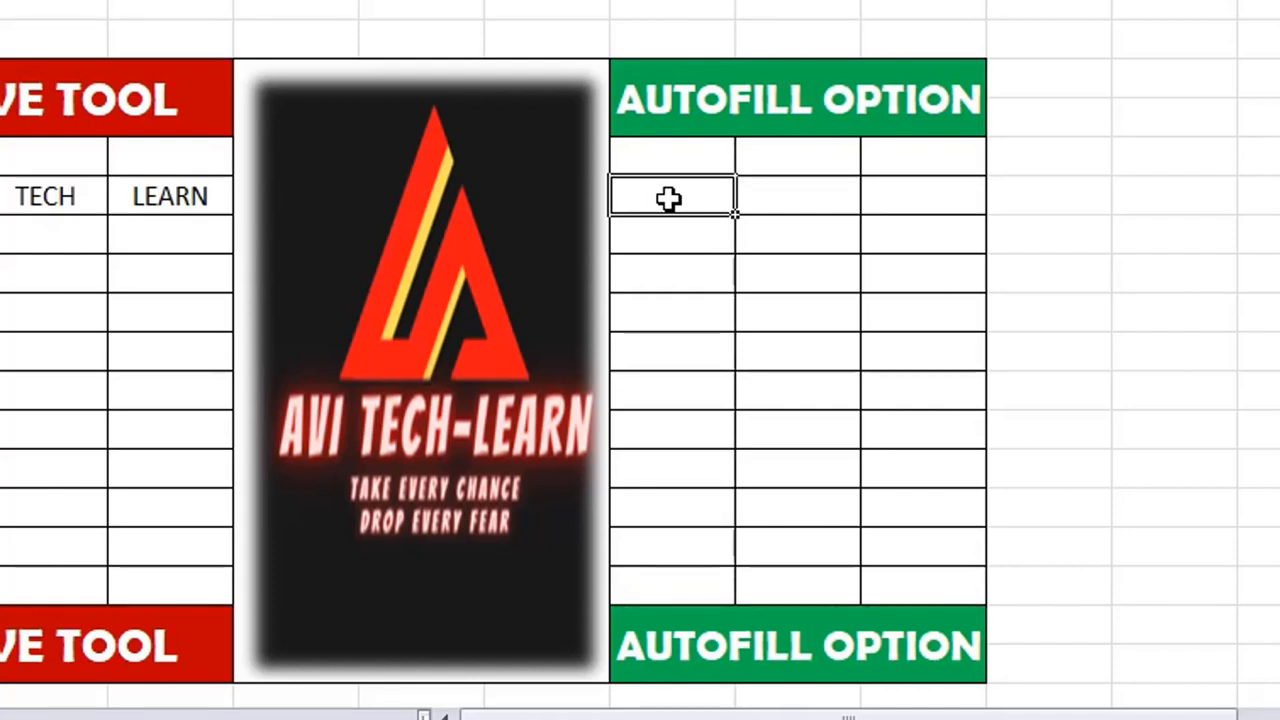
type("1")
key("Return")
type("2")
key("Return")
type("3")
key("Return")
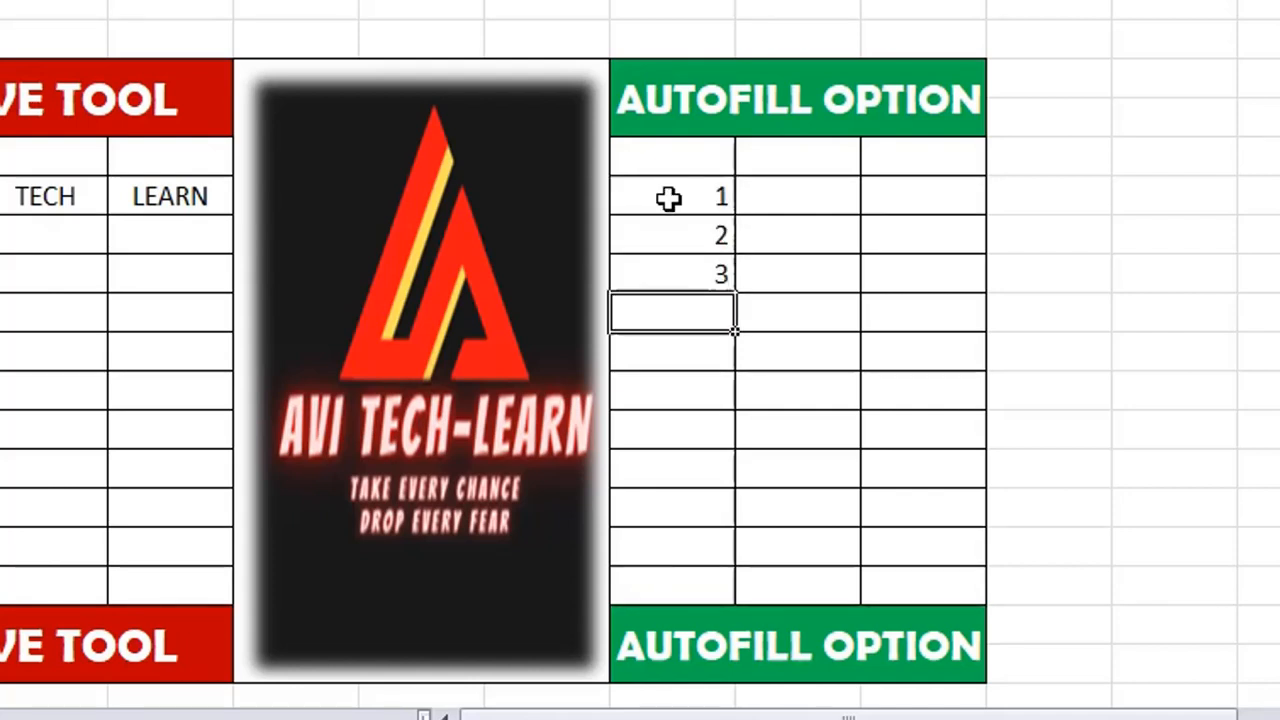
type("4")
key("Return")
type("5")
key("Return")
type("6")
key("Return")
type("7")
key("Return")
type("8")
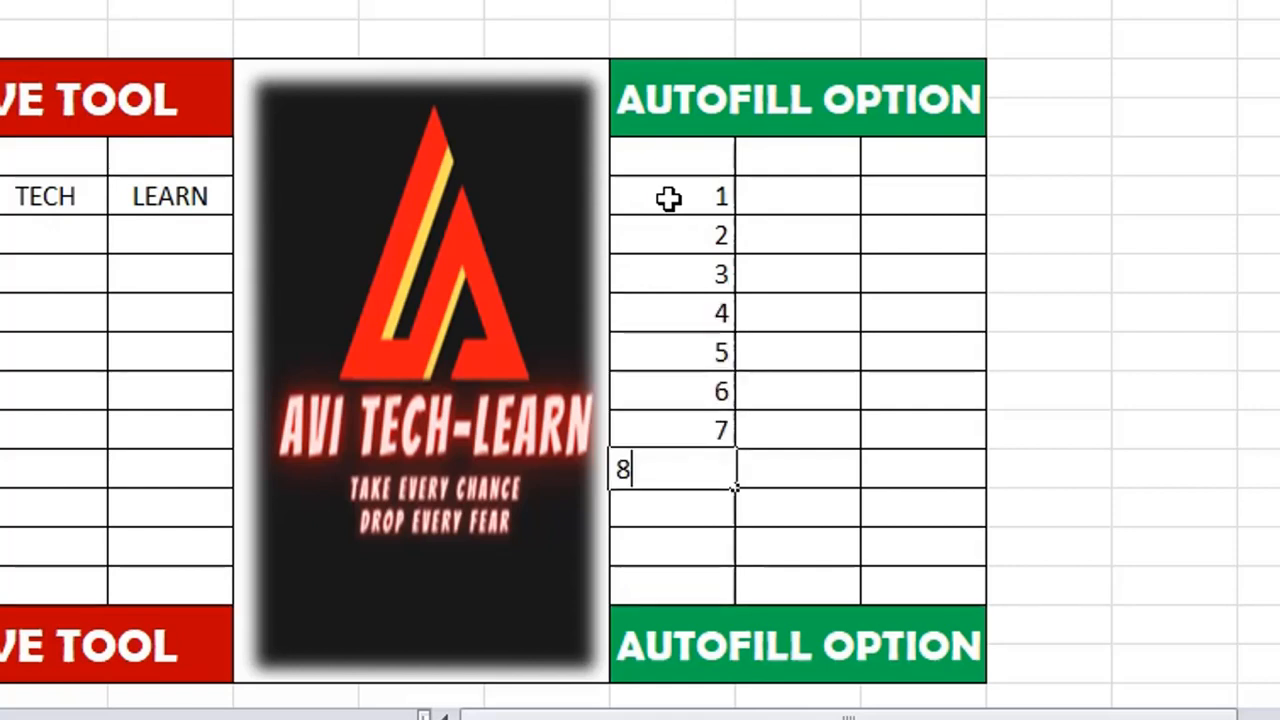
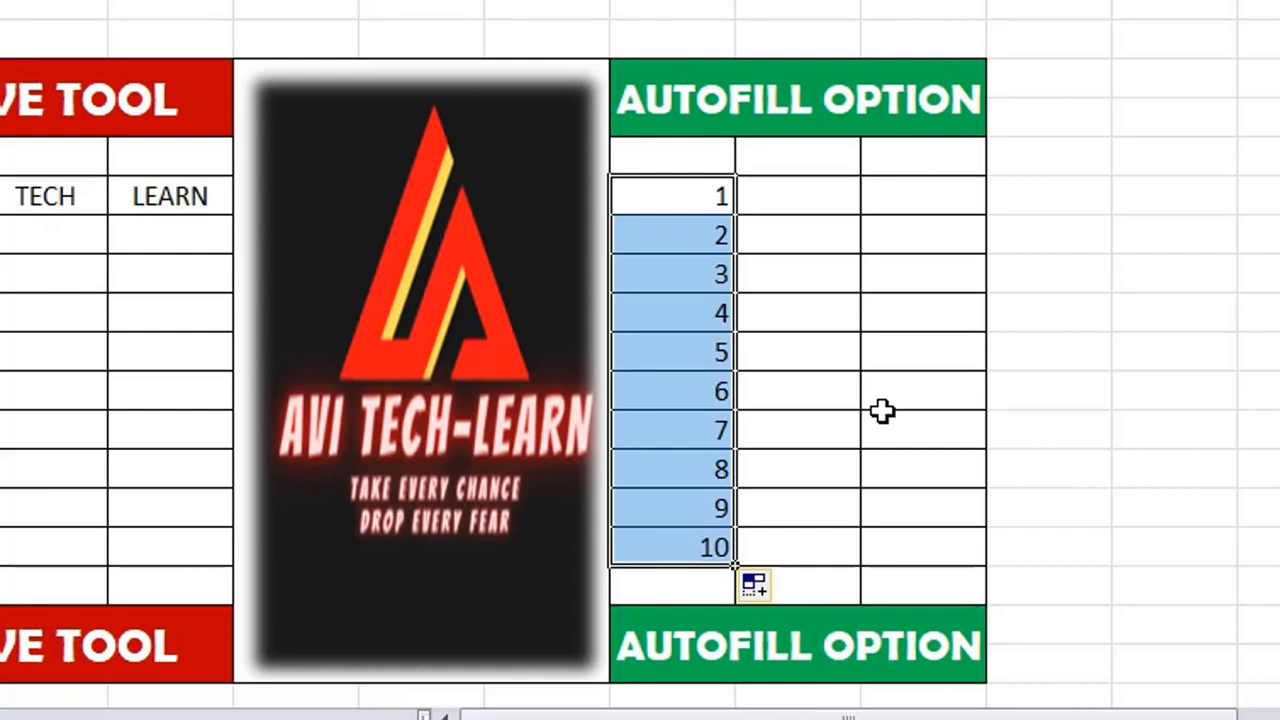
Enter 1 and 2 in N9 and N10, and autofill the sequence down to 10 in N18.
left_click(828, 196)
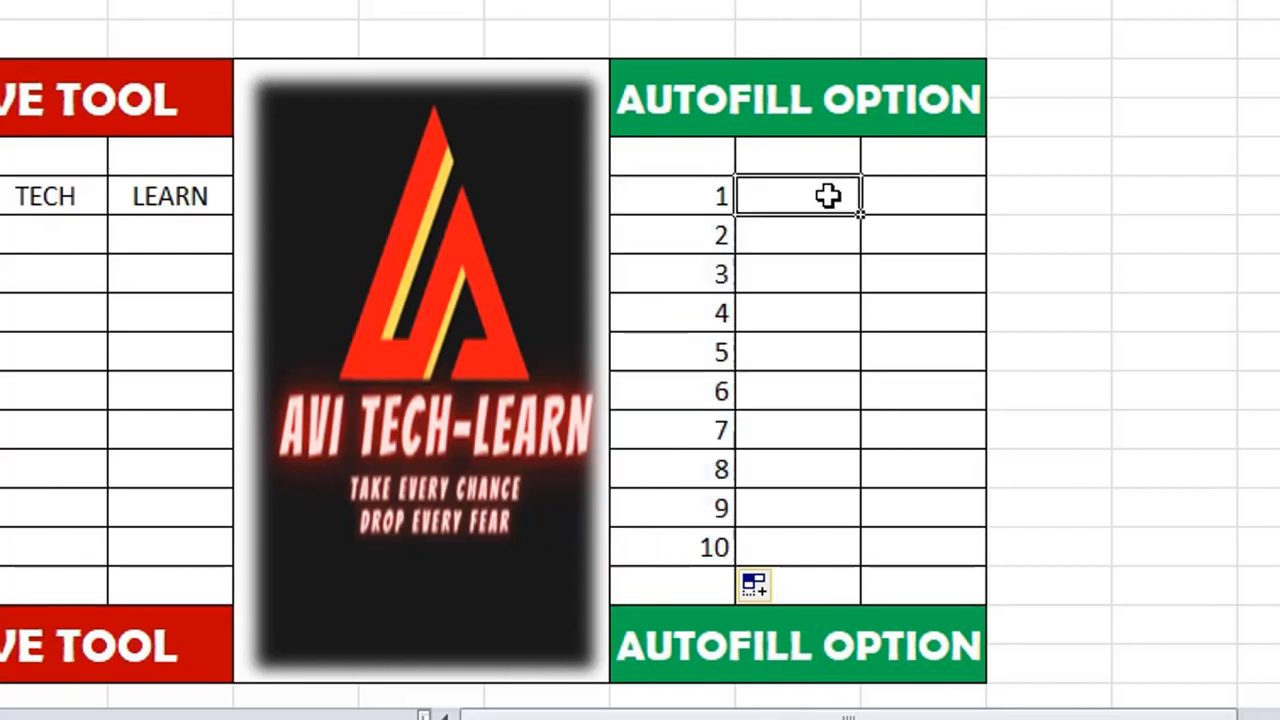
type("1")
key("Return")
type("2")
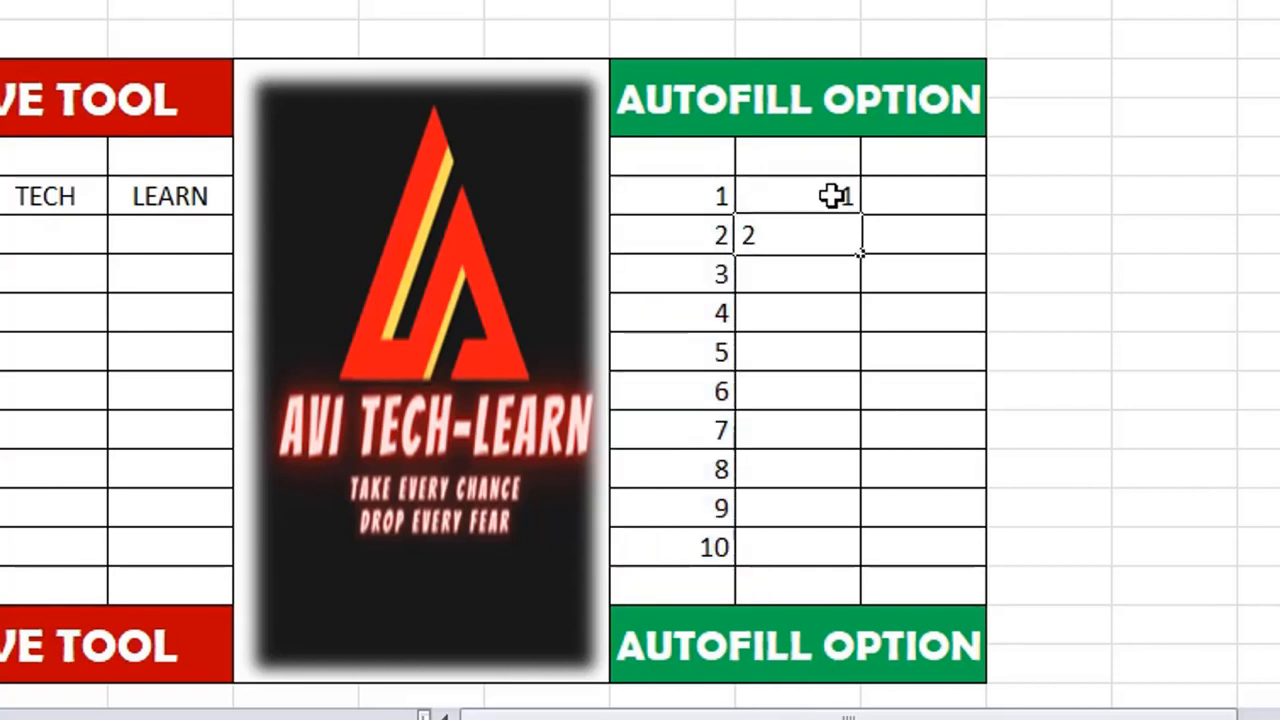
key("Return")
left_click_drag(828, 196, 866, 565)
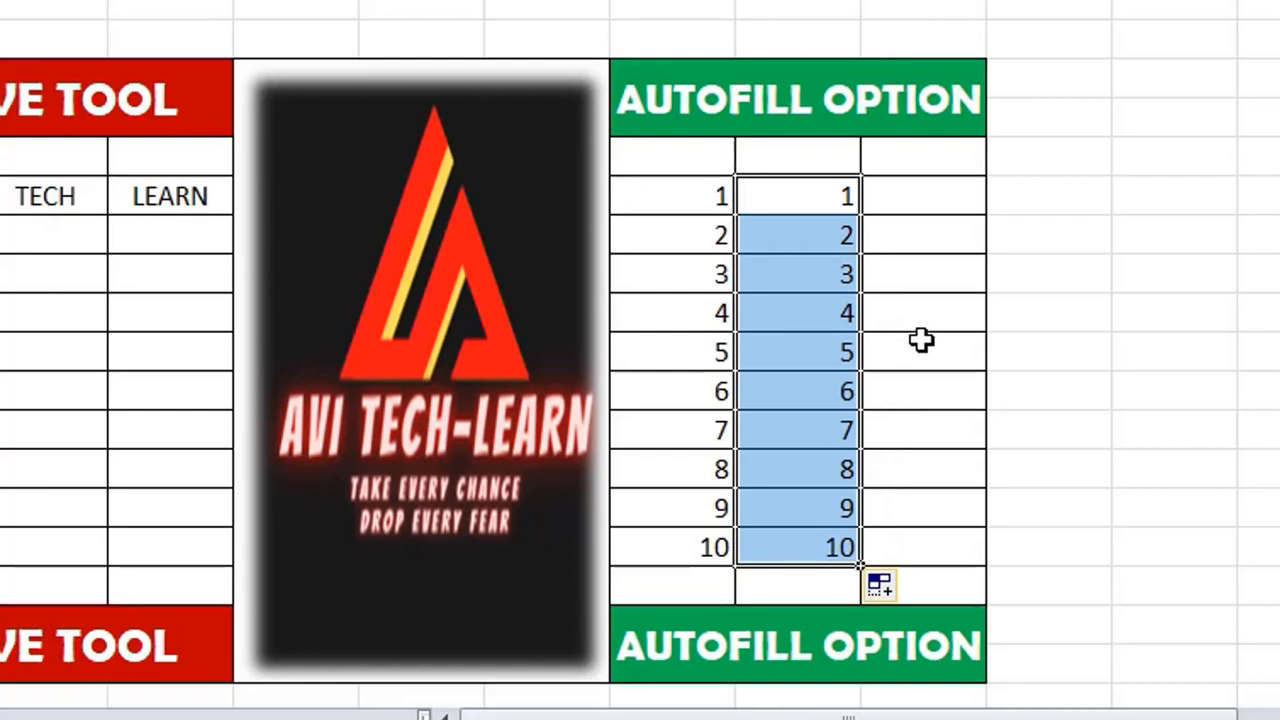
Enter 1 in O9 and autofill it down to O18 as an increasing number series.
left_click(913, 197)
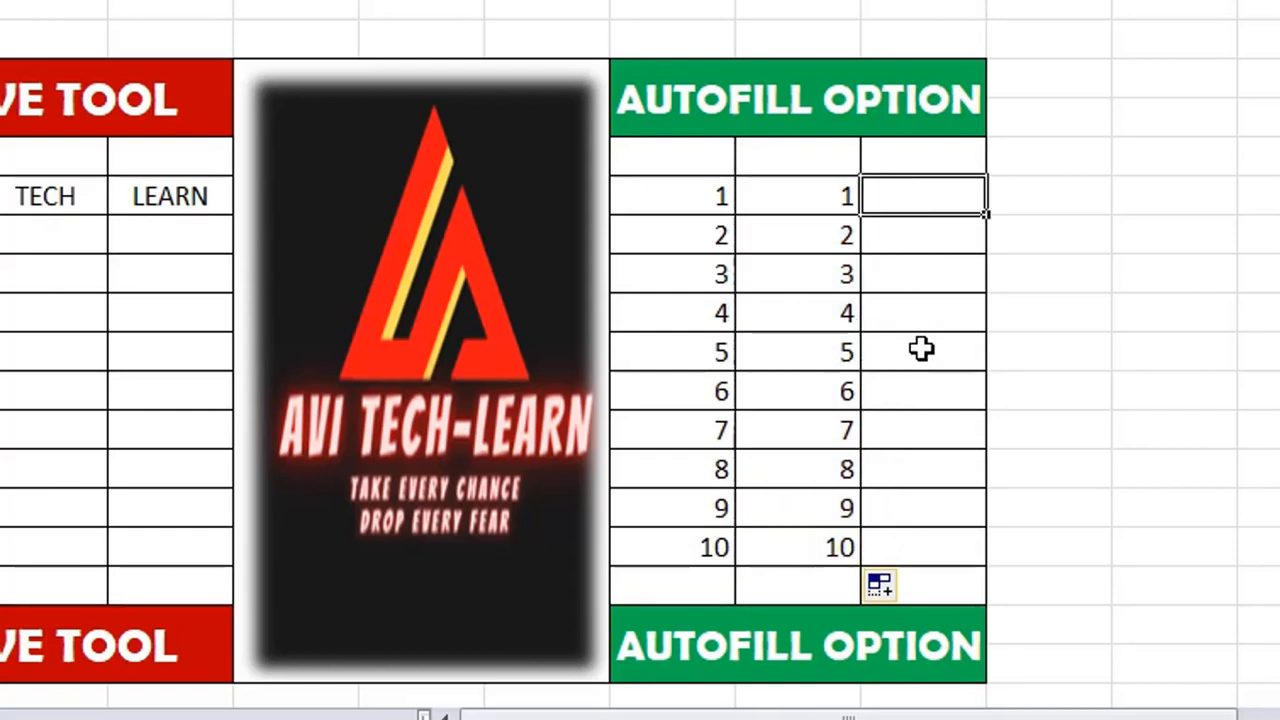
type("1")
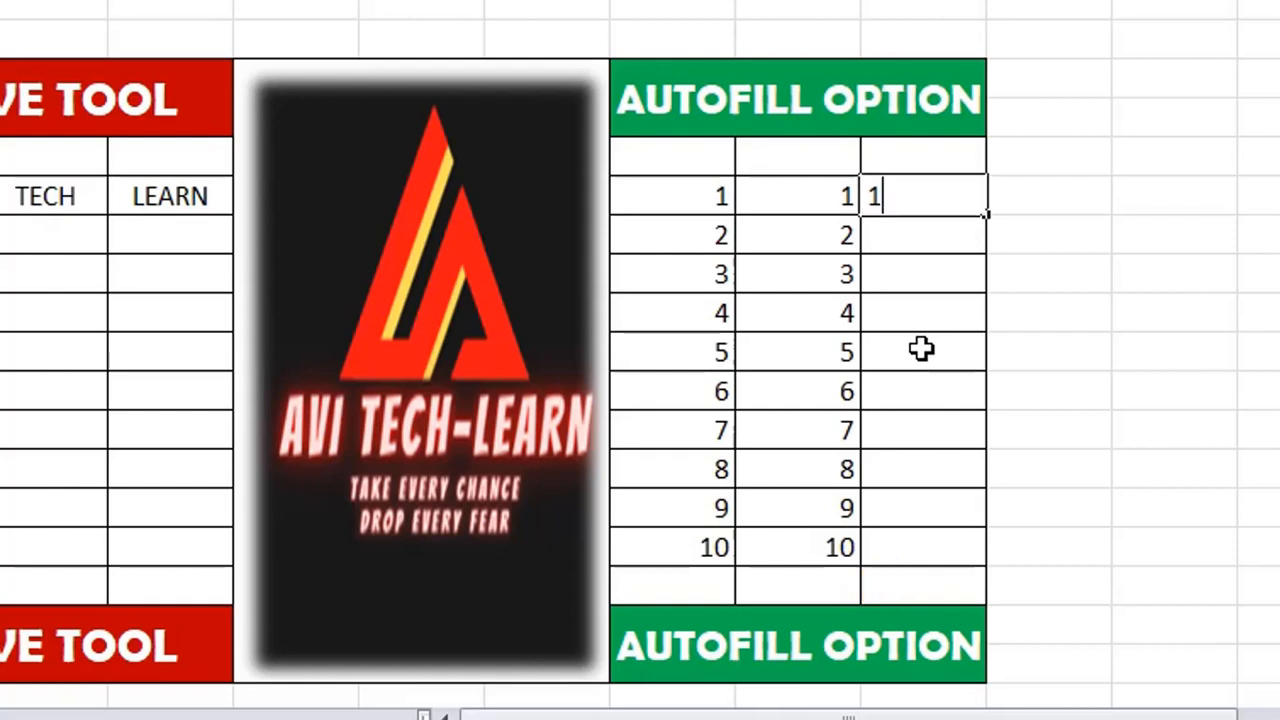
key("Return")
left_click(909, 186)
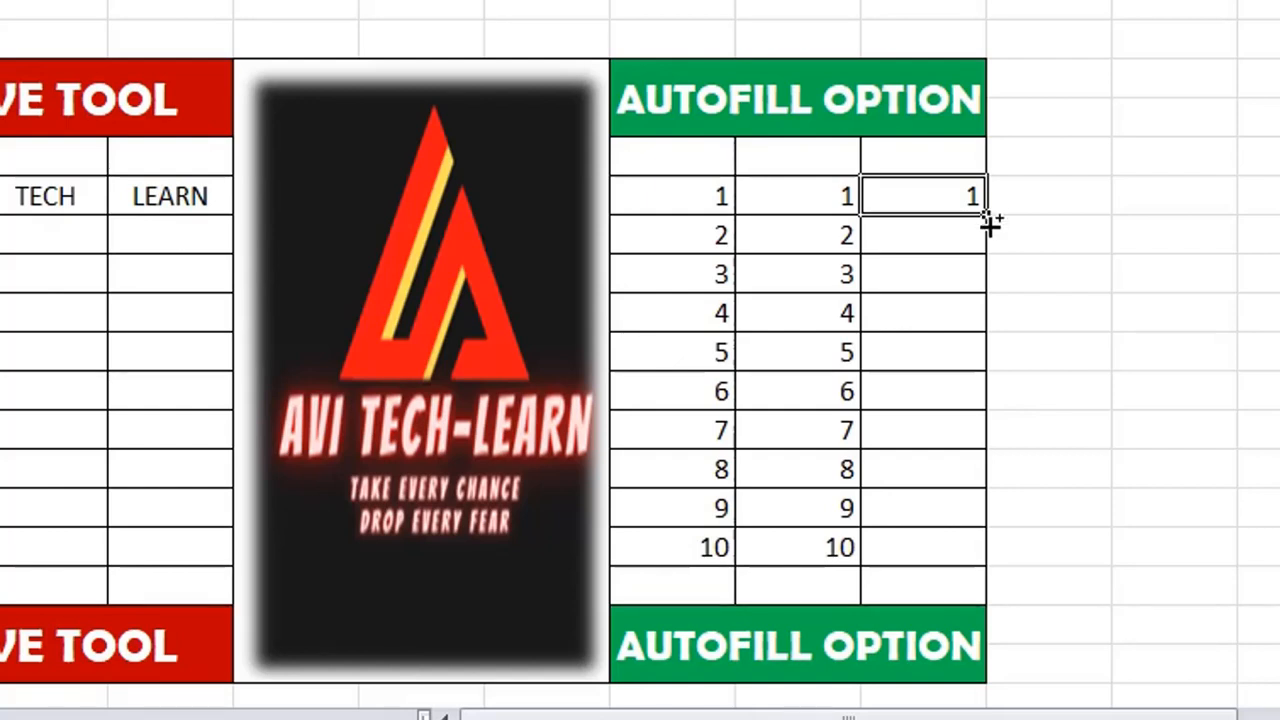
left_click_drag(990, 226, 978, 555)
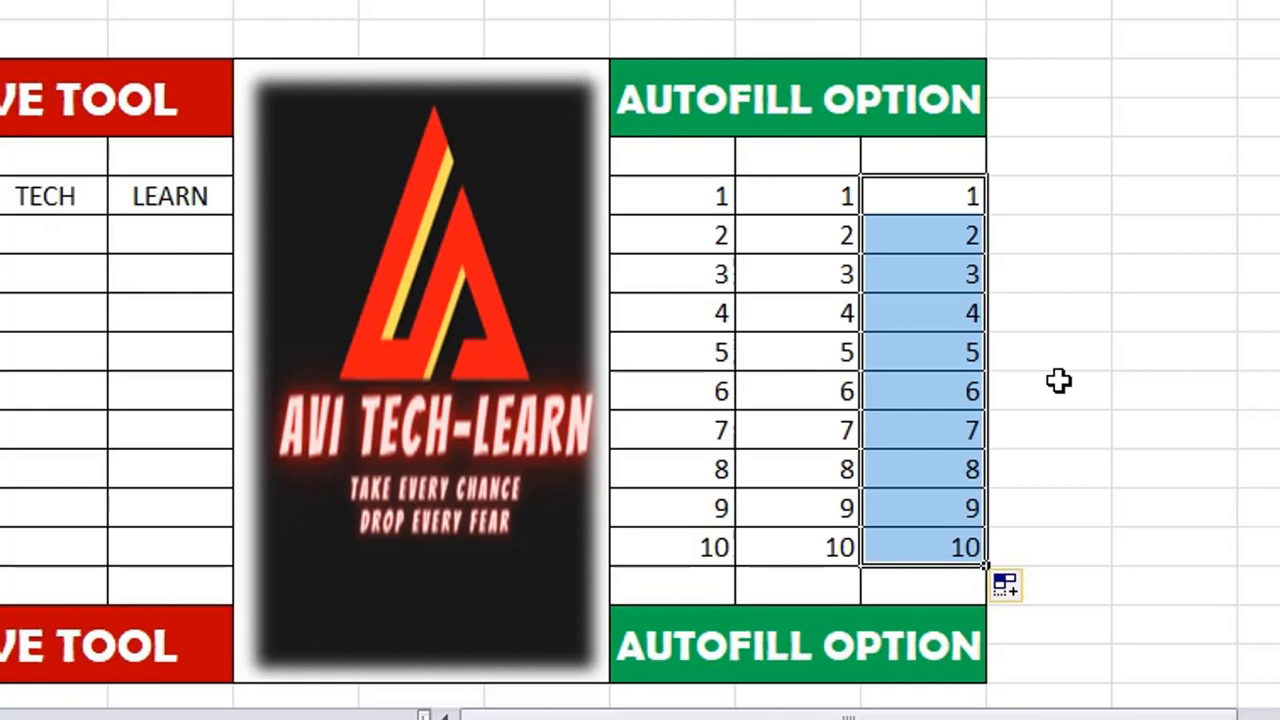
Enter 1 in P9 and extend it with a linear Fill Series in columns, using step value 1 and stop value 10.
left_click(1057, 194)
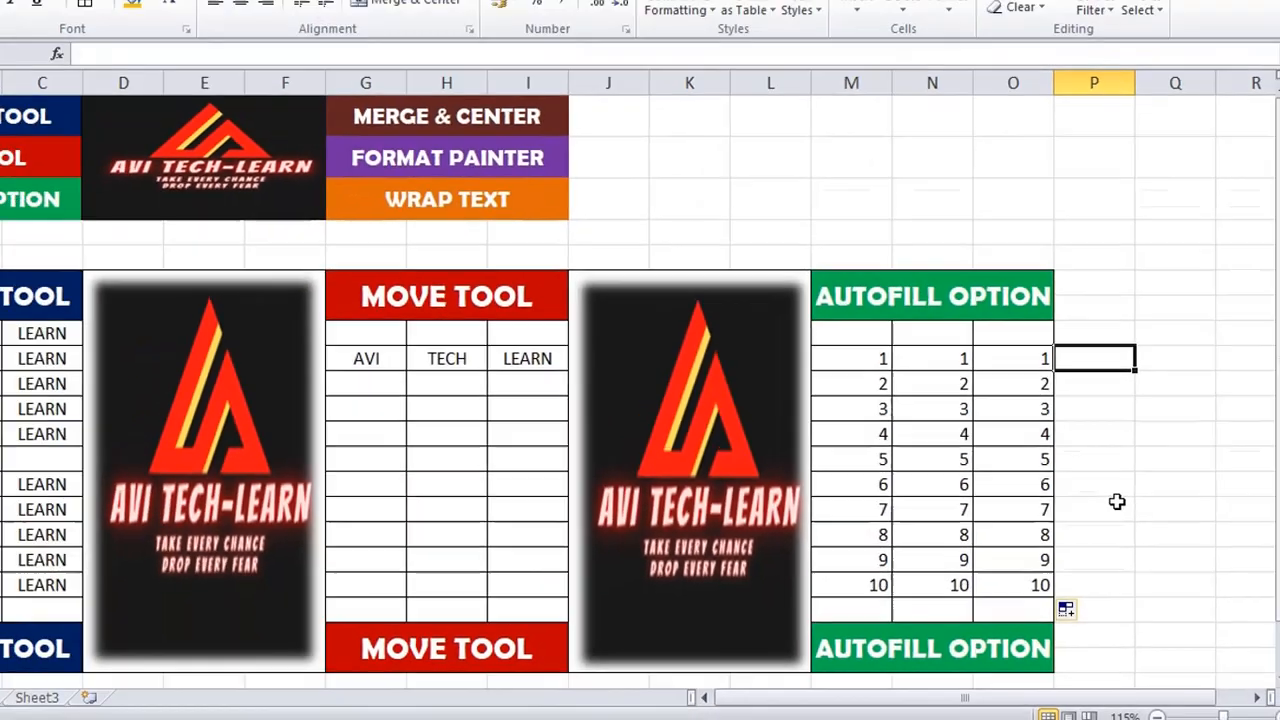
type("1")
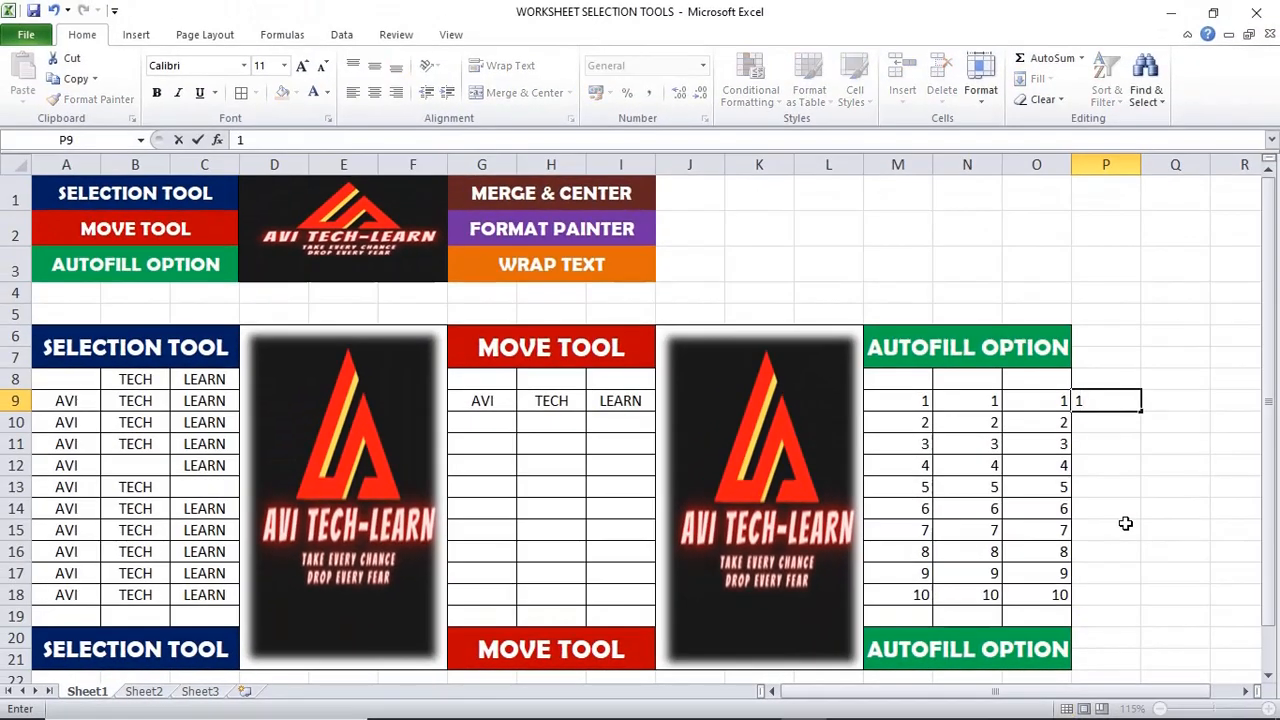
key("Return")
left_click(1106, 398)
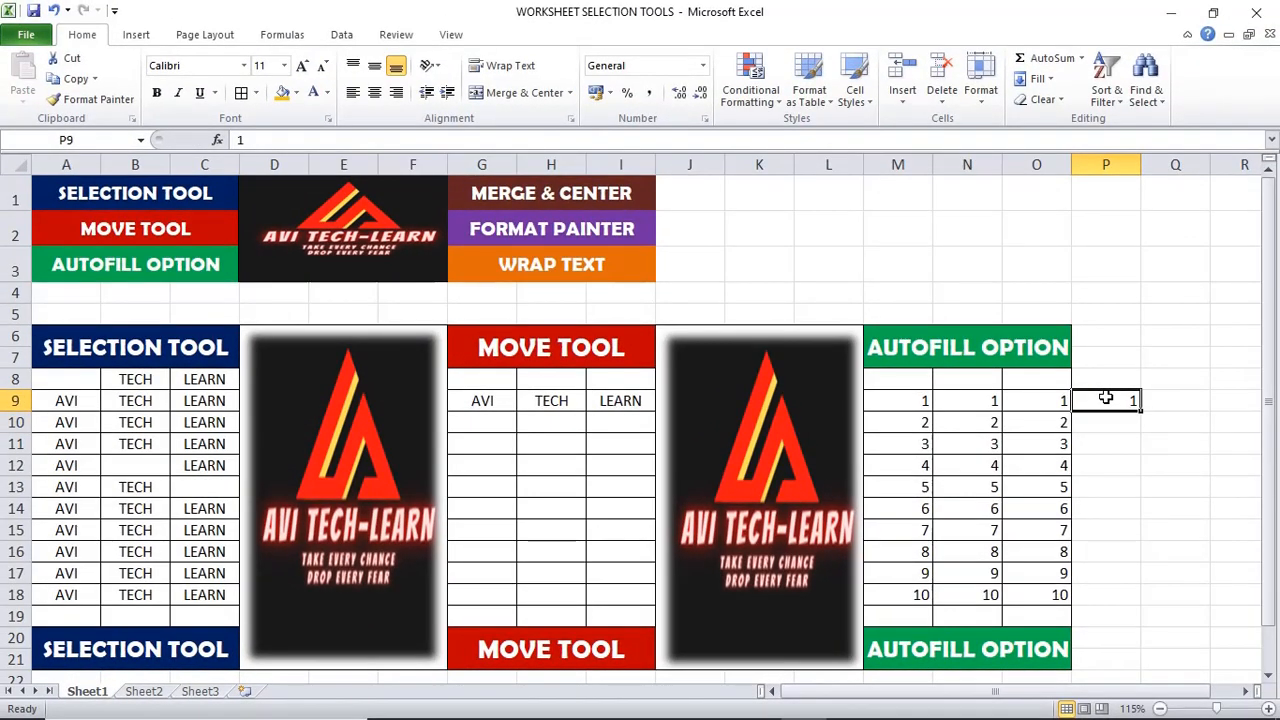
left_click(1035, 78)
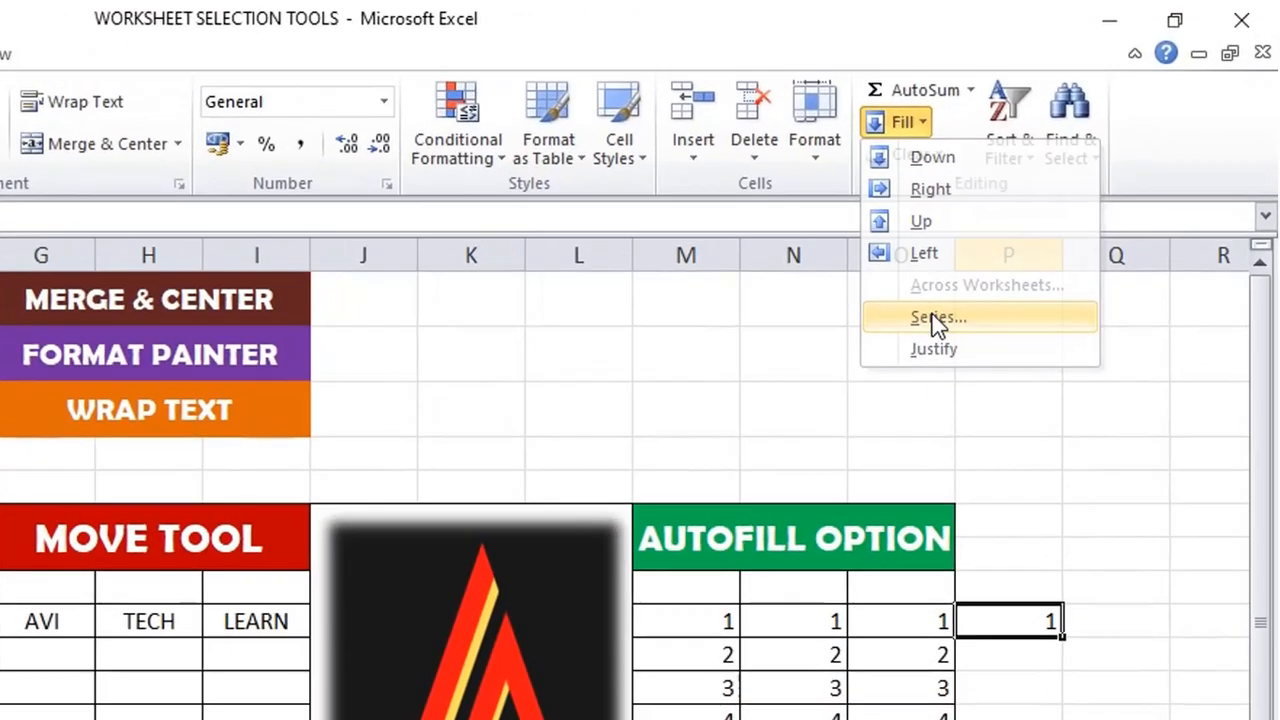
left_click(955, 296)
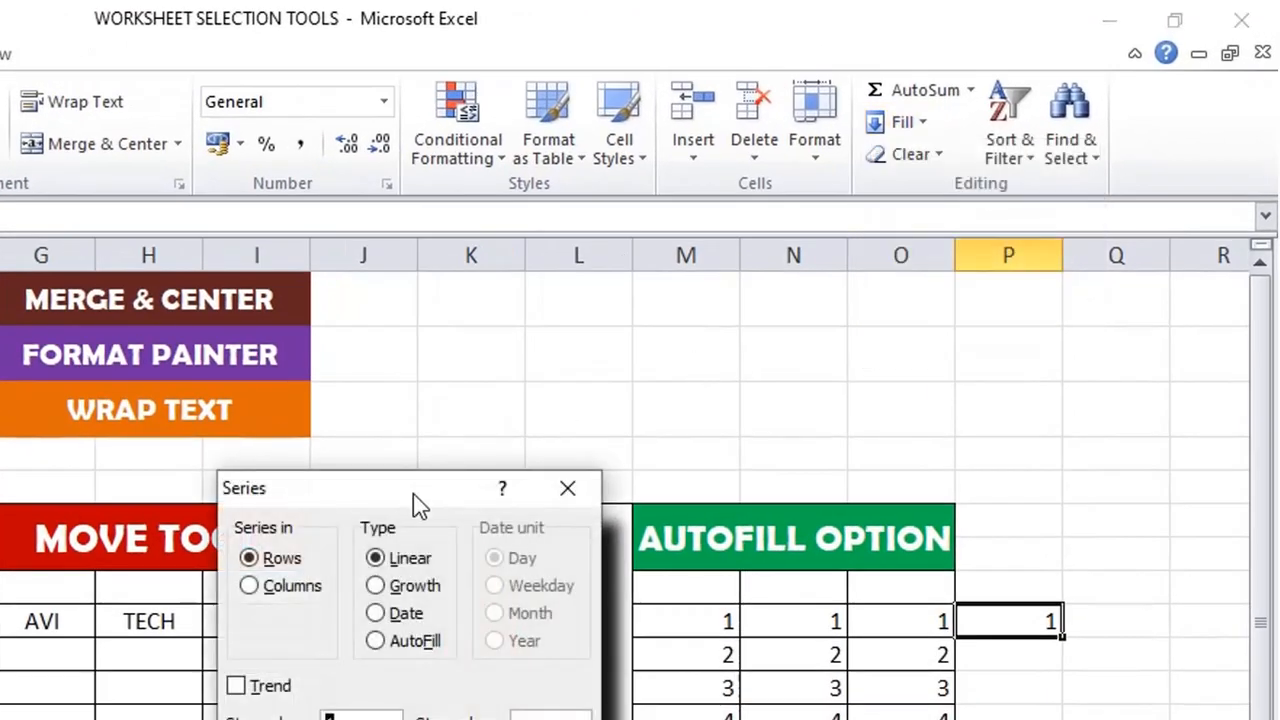
left_click_drag(384, 498, 499, 205)
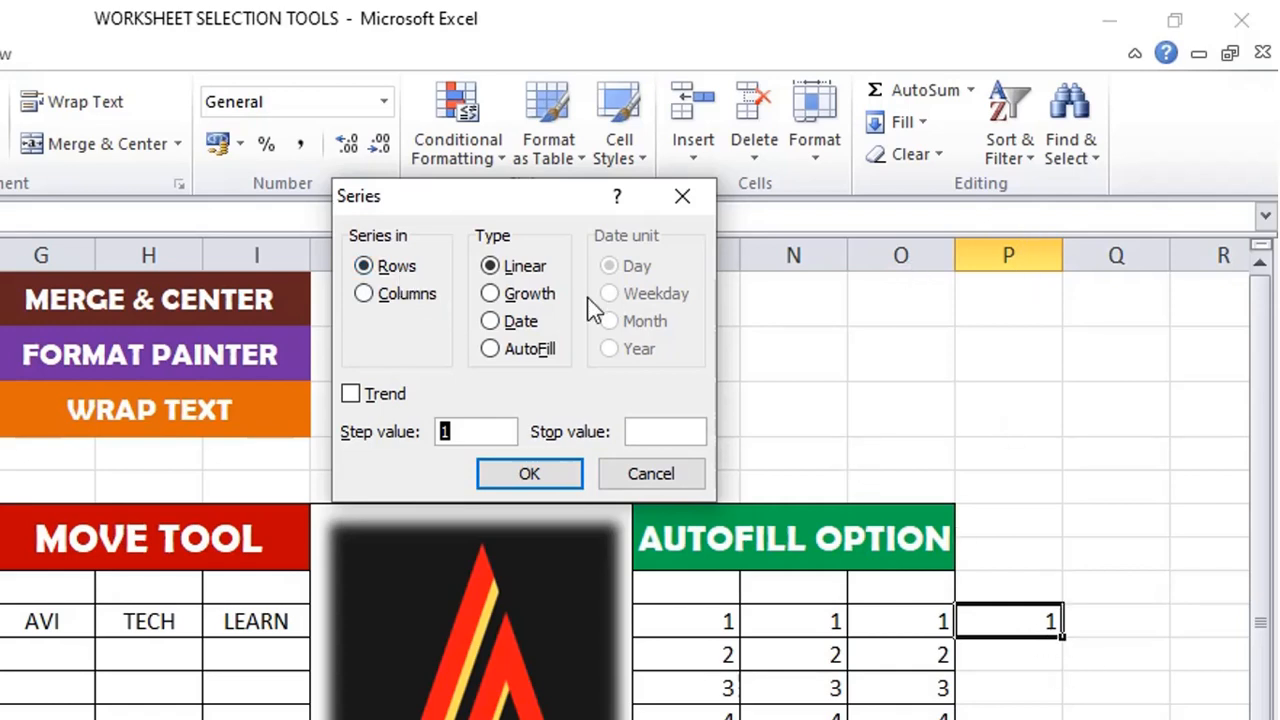
left_click(390, 295)
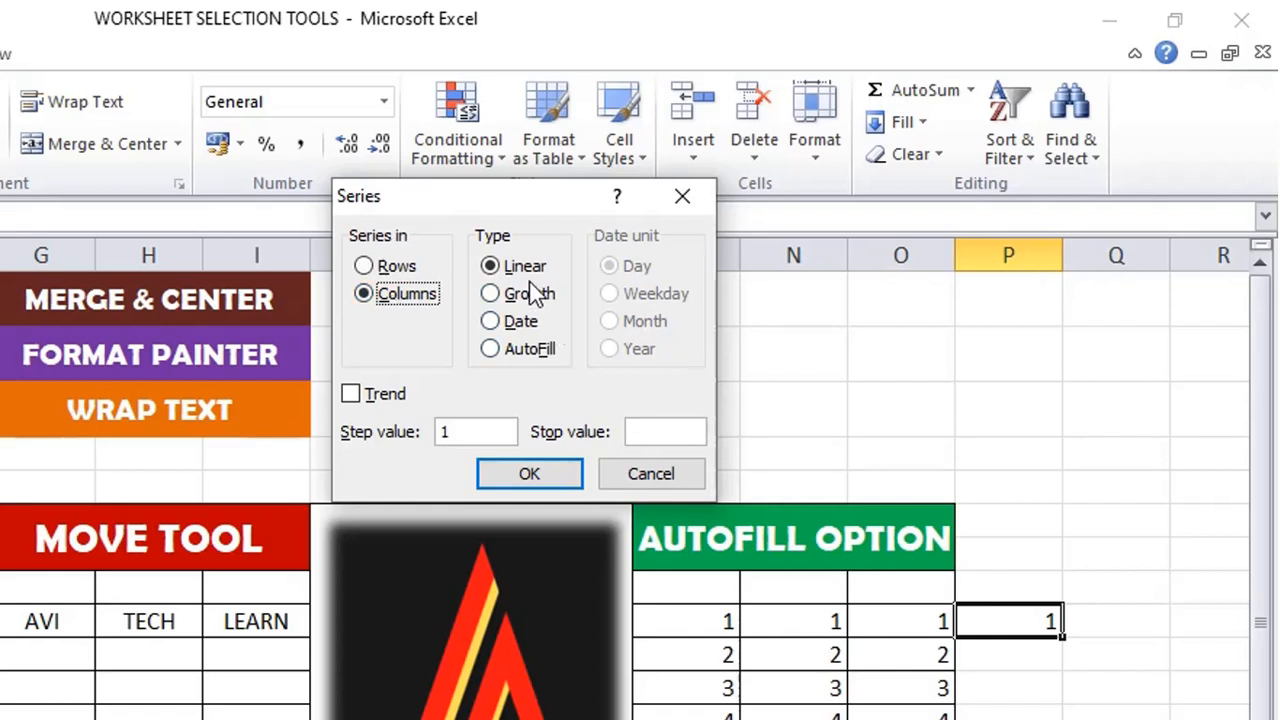
left_click(638, 436)
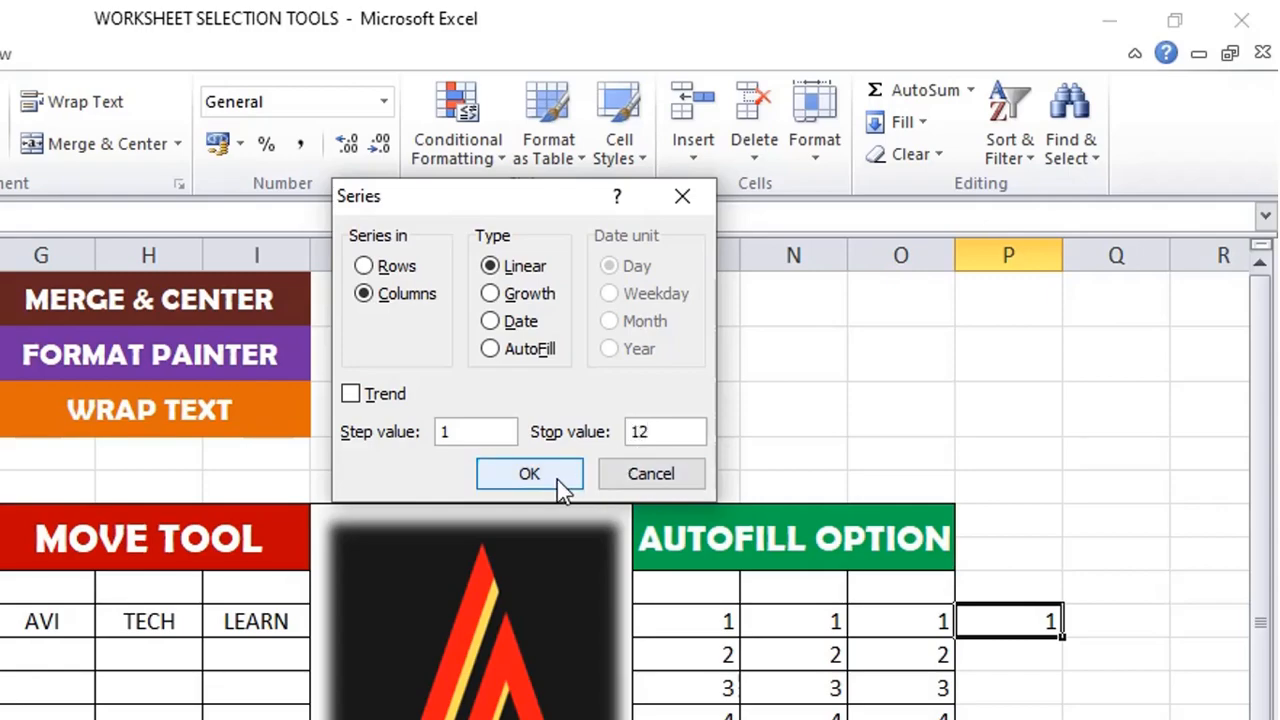
key("BackSpace")
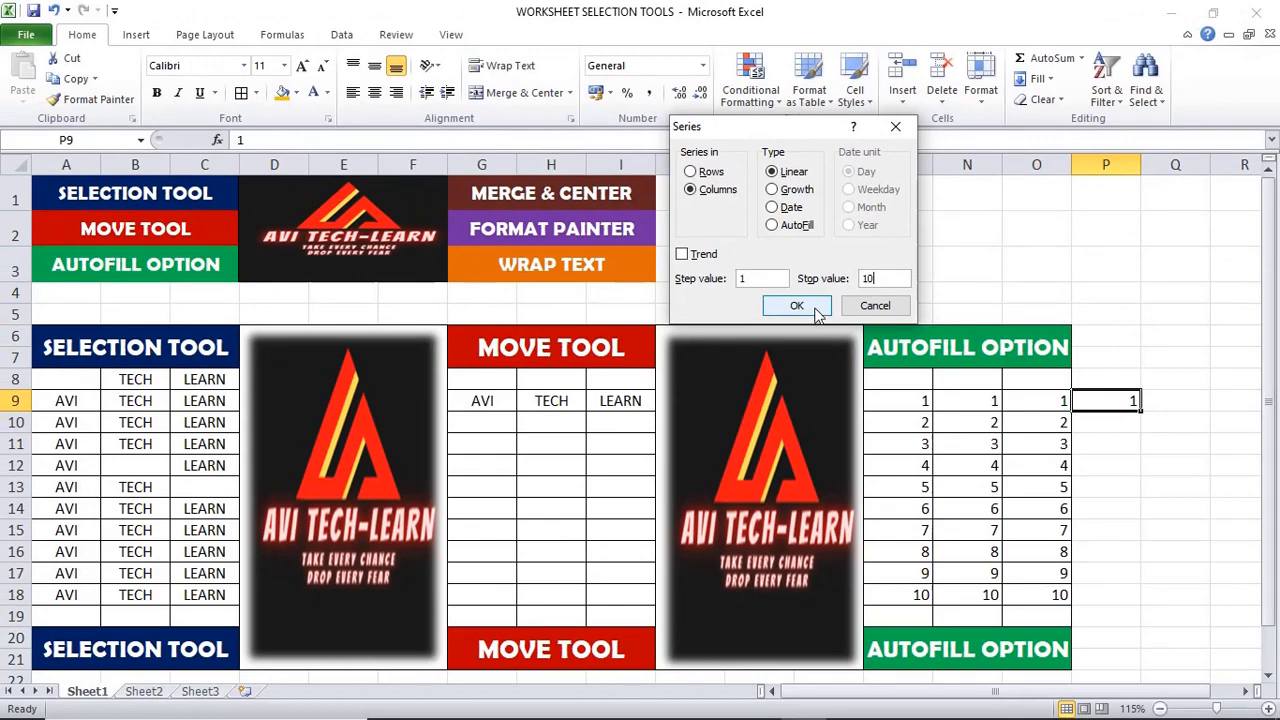
left_click(816, 314)
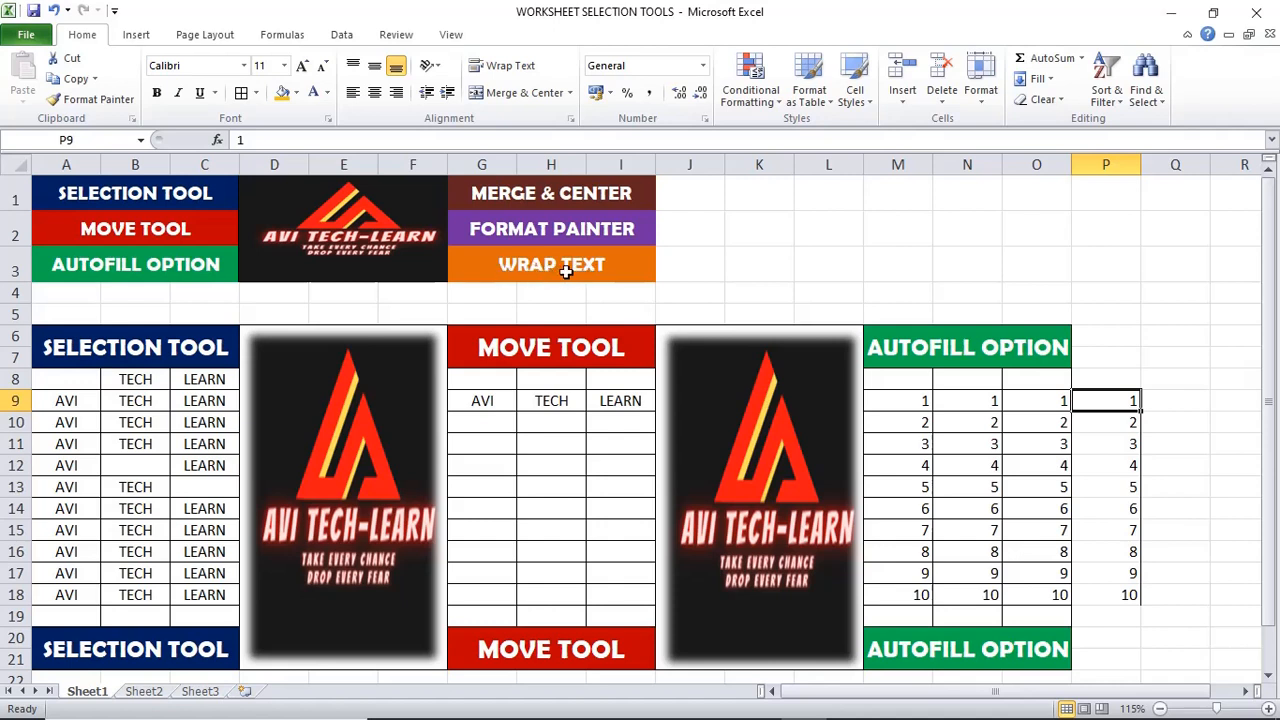
Wrap the text of the upper AUTOFILL OPTION heading in M6 and increase the height of row 7 to fit both lines.
left_click(962, 351)
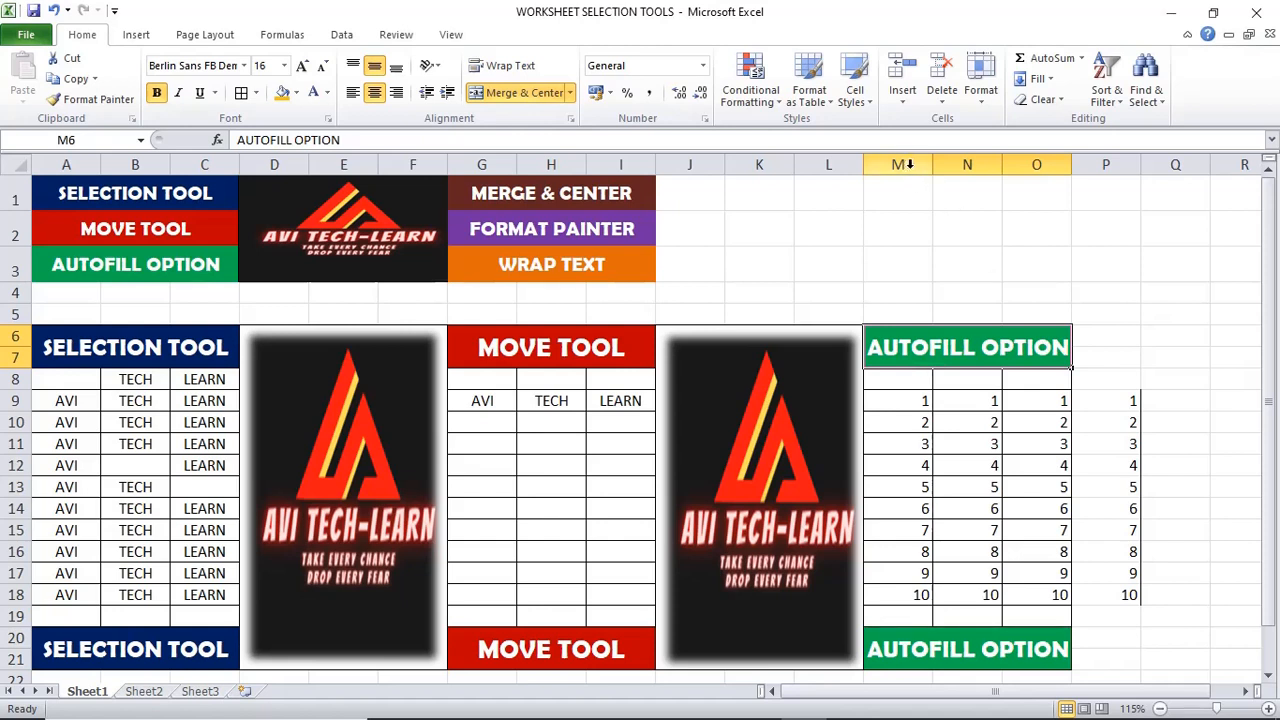
left_click(1074, 166)
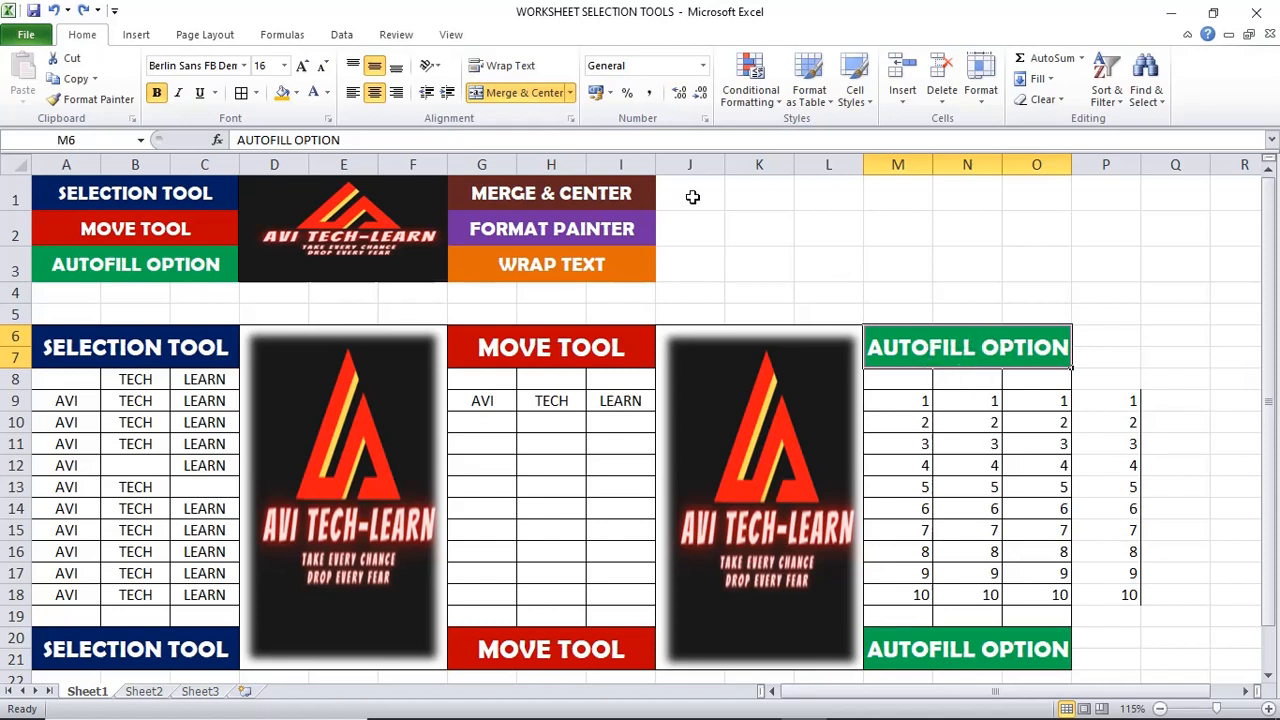
left_click(513, 68)
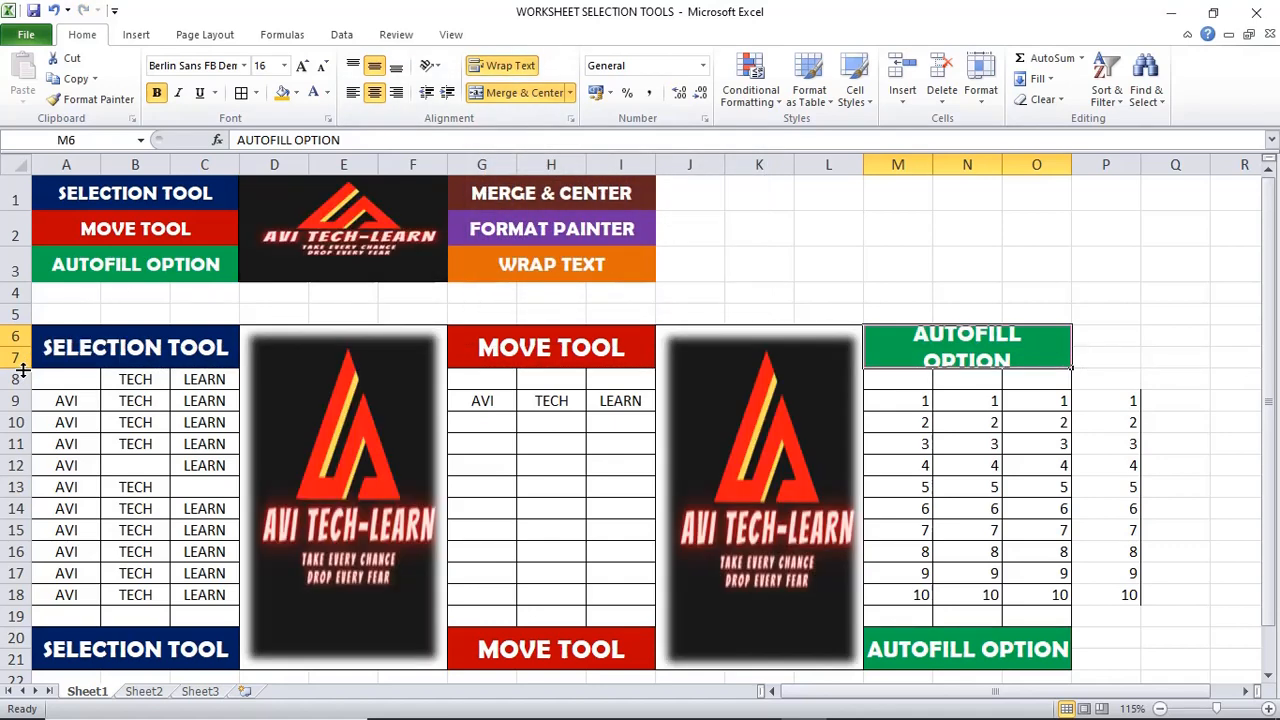
left_click_drag(22, 369, 21, 373)
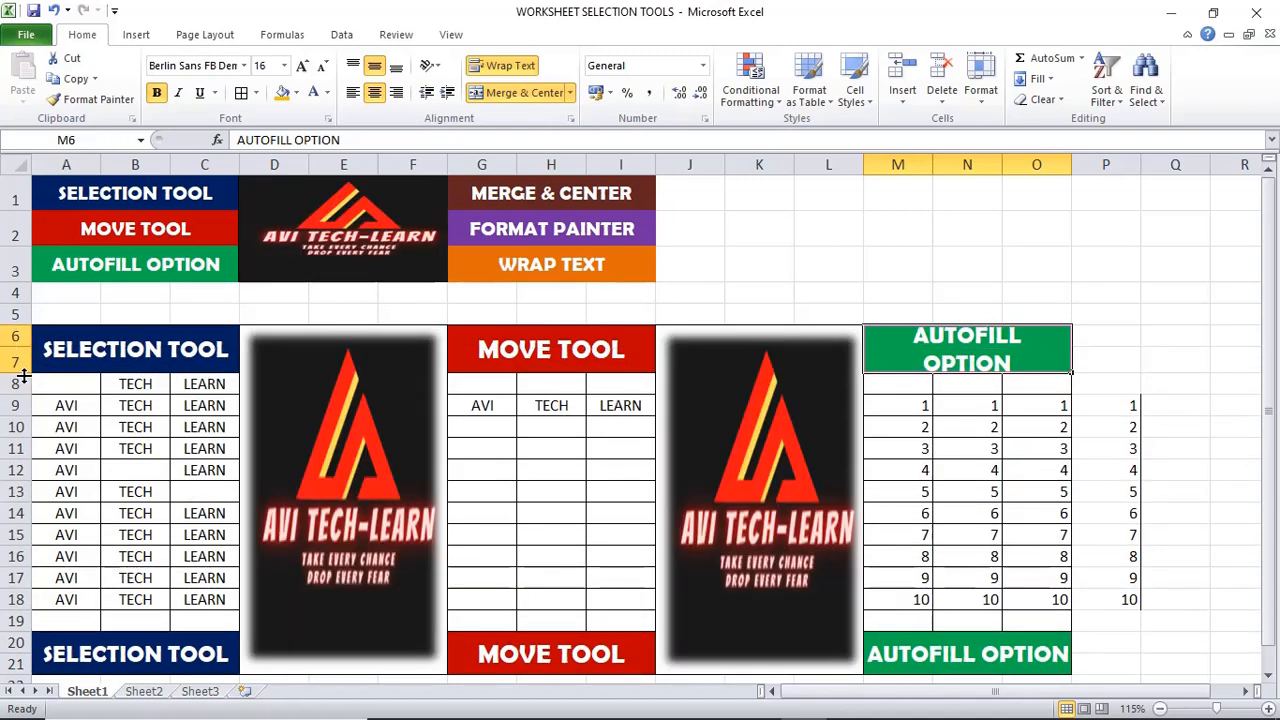
left_click_drag(22, 373, 22, 376)
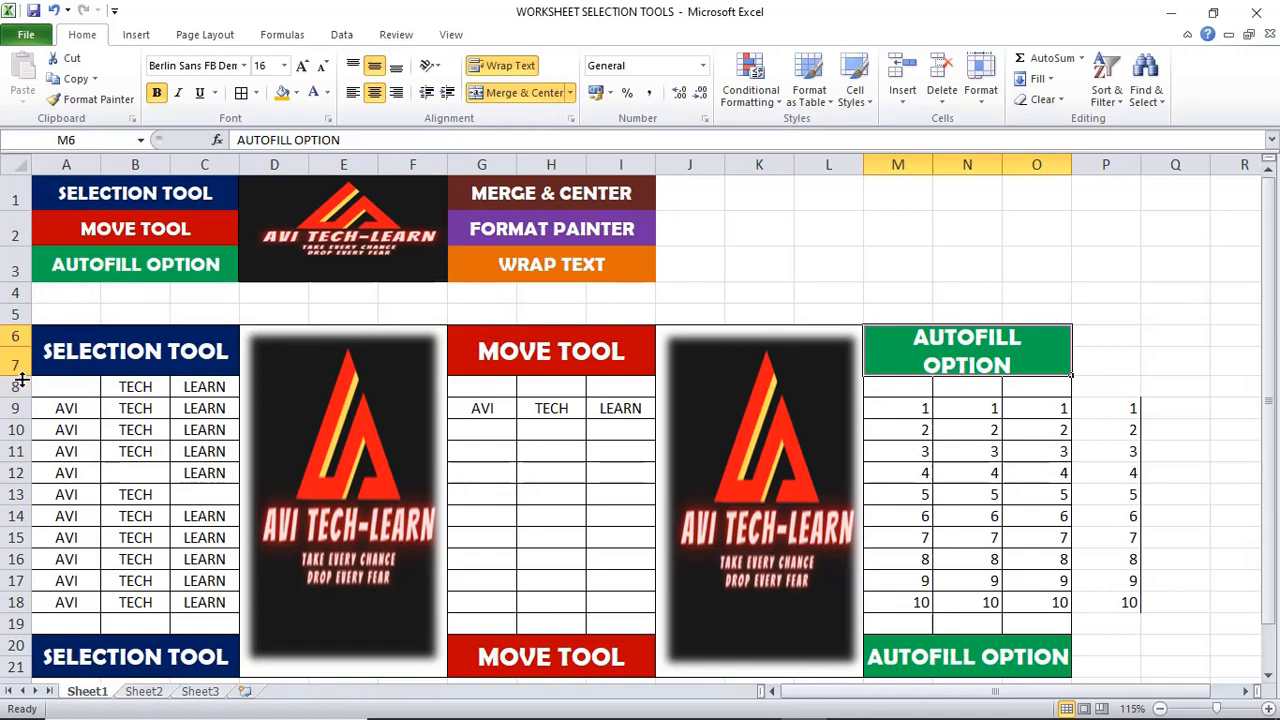
left_click_drag(22, 376, 22, 385)
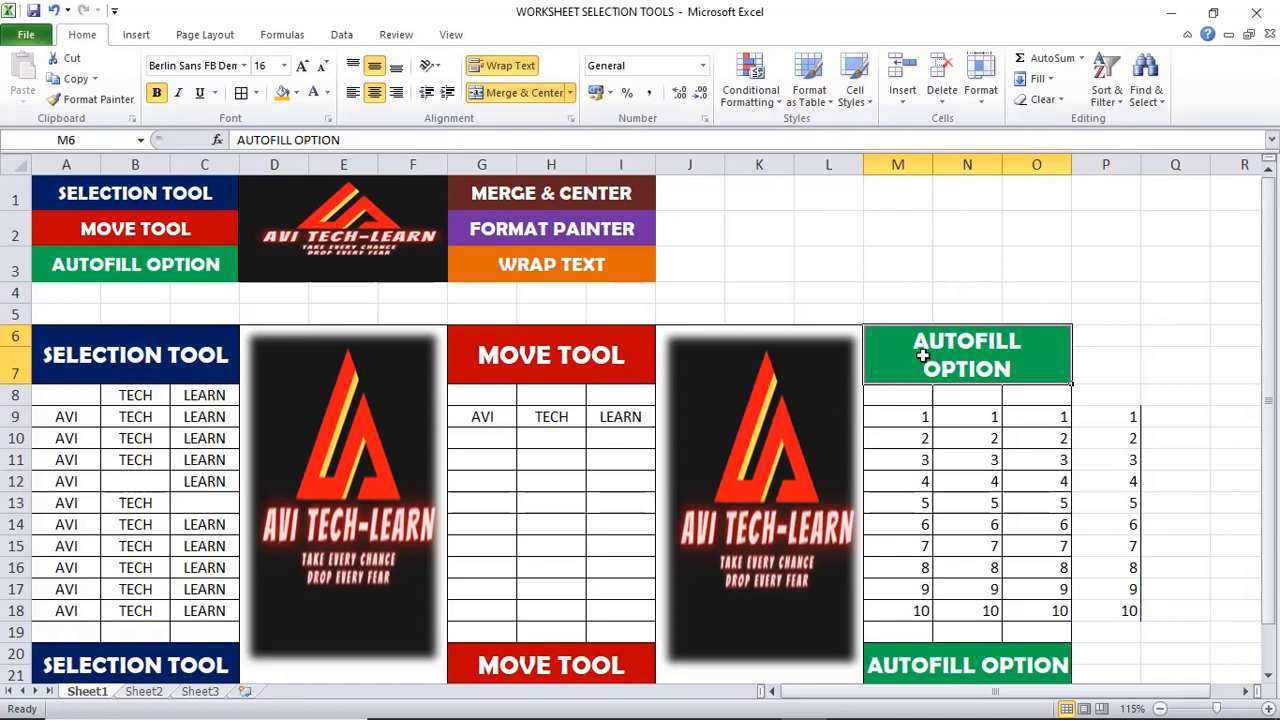
Copy the wrapped heading format from M6 to the lower AUTOFILL OPTION heading in M20 with Format Painter, and make row 21 taller.
left_click(98, 100)
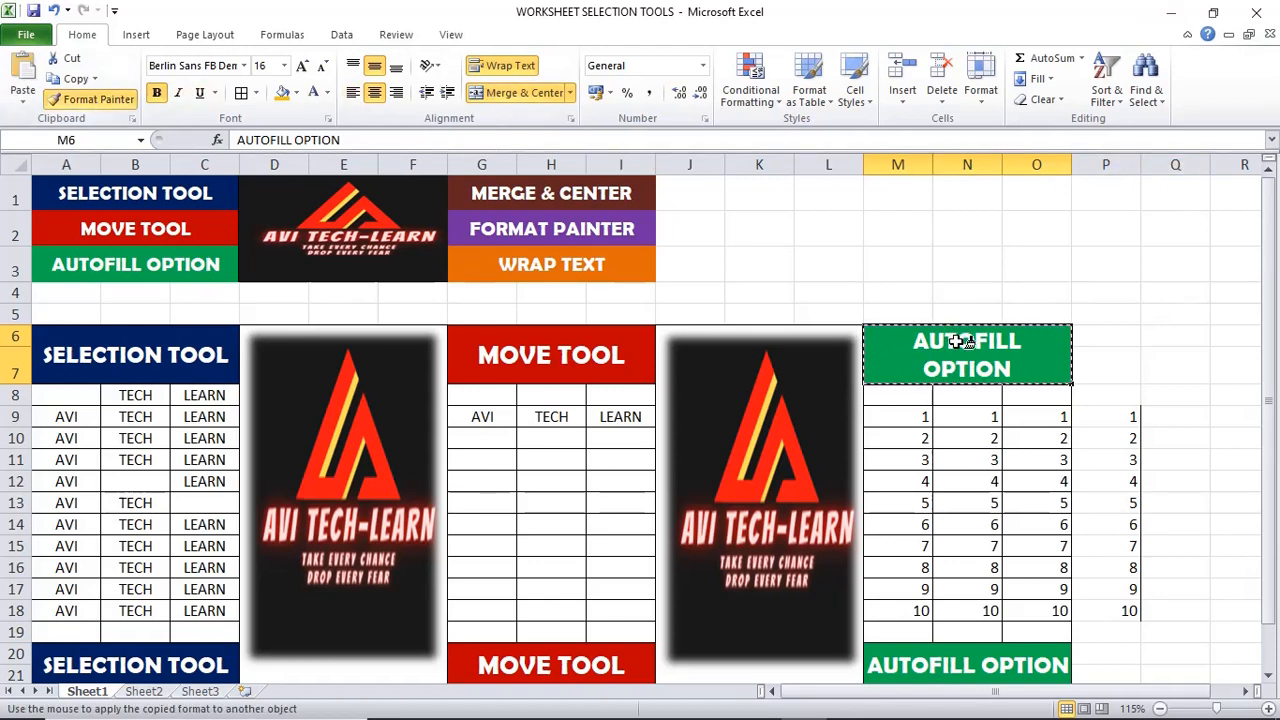
left_click(967, 662)
scroll(1038, 553, "down", 1)
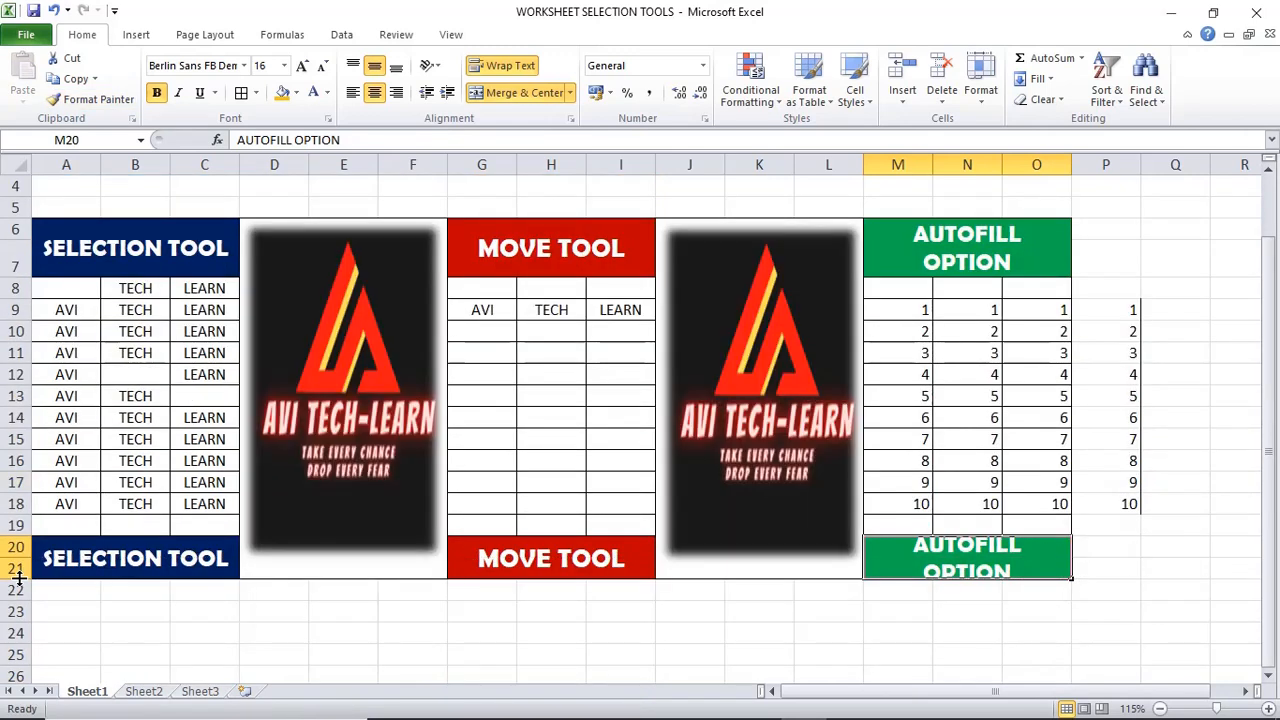
left_click_drag(18, 578, 18, 587)
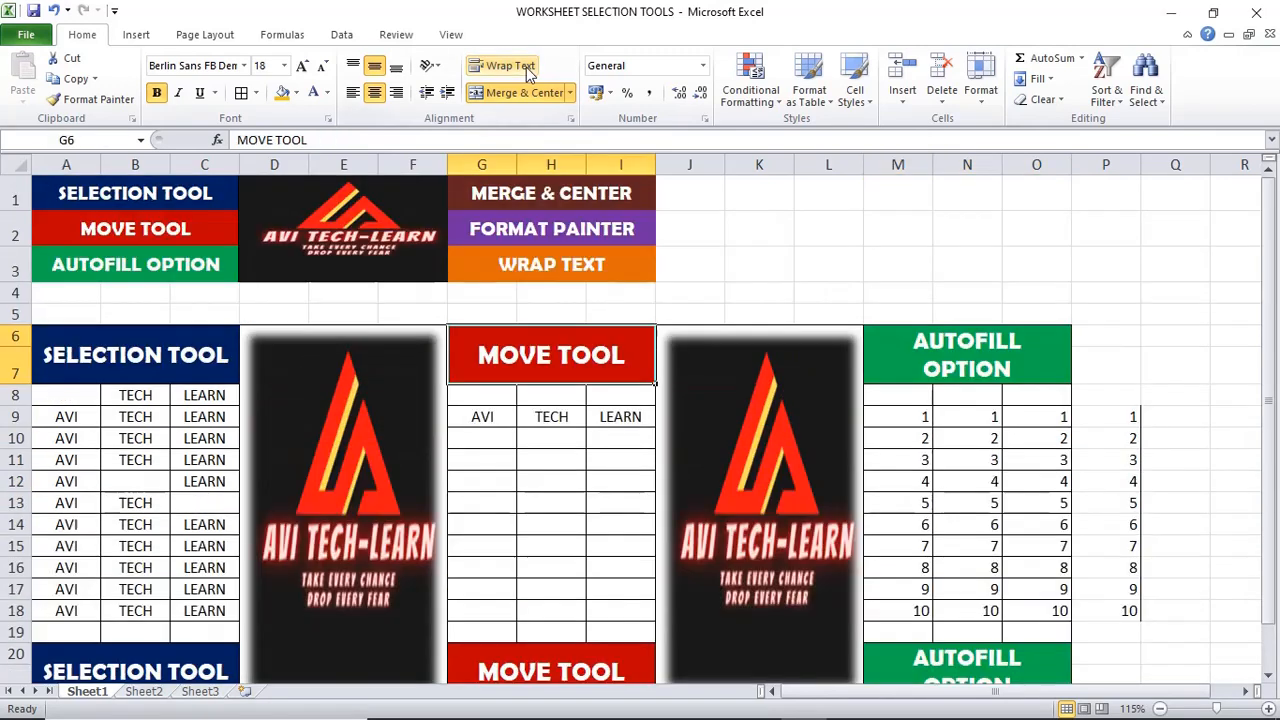
Turn on text wrapping for the upper MOVE TOOL heading in G6, and select A8.
left_click(526, 67)
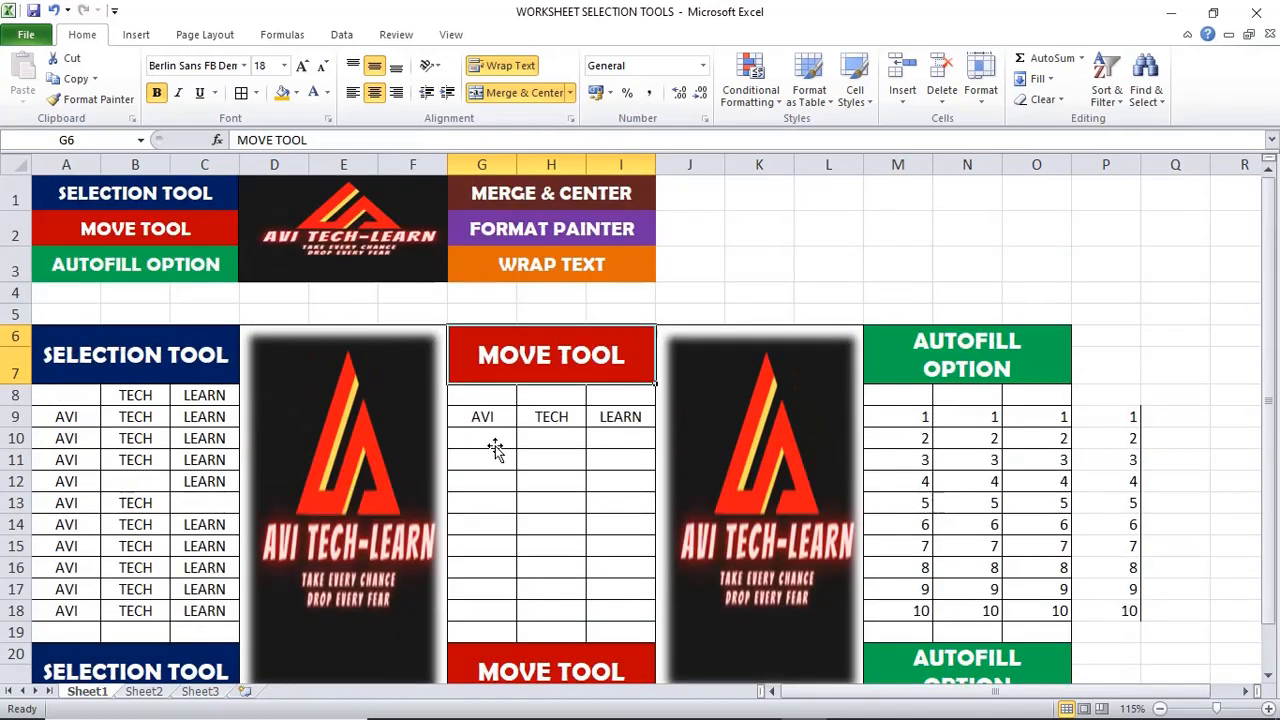
left_click(65, 397)
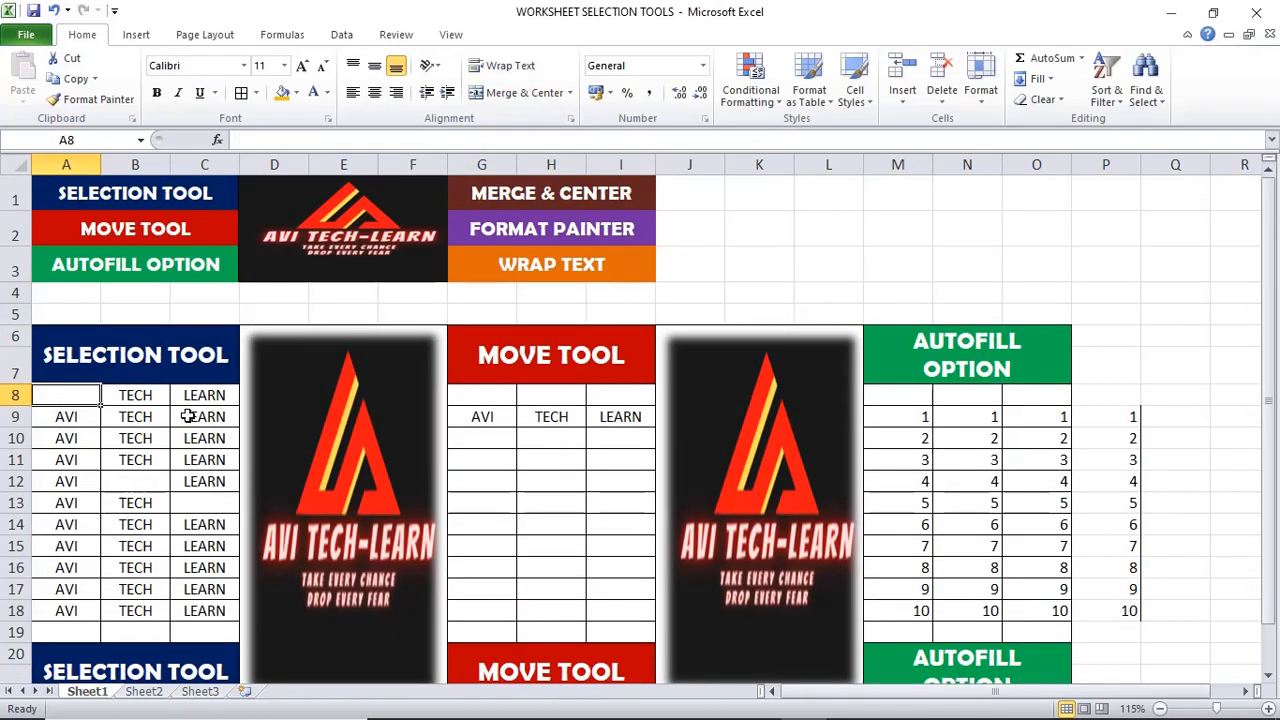